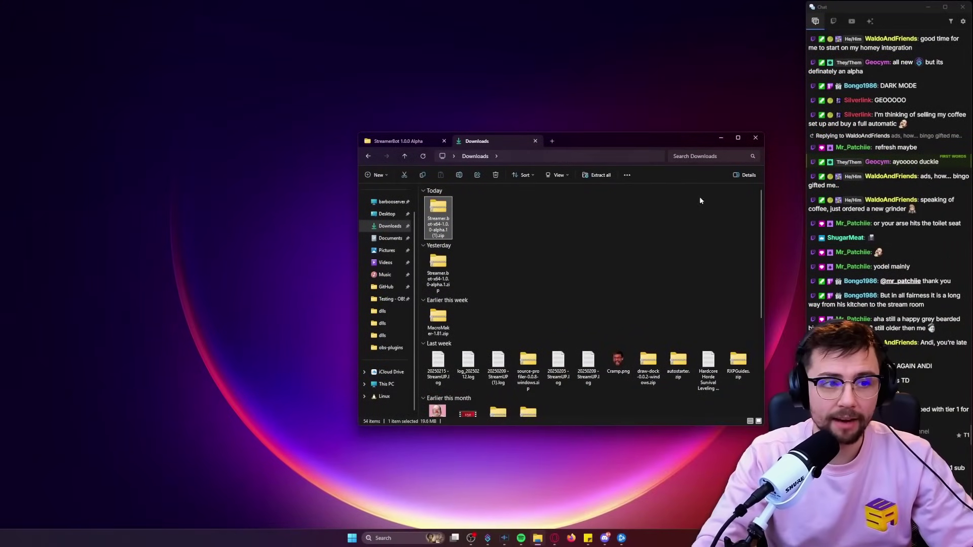
# Extract the newest Streamer.bot x64 1.0.0-alpha.1 zip archive in Downloads into its suggested folder
pyautogui.rightClick(440, 219)
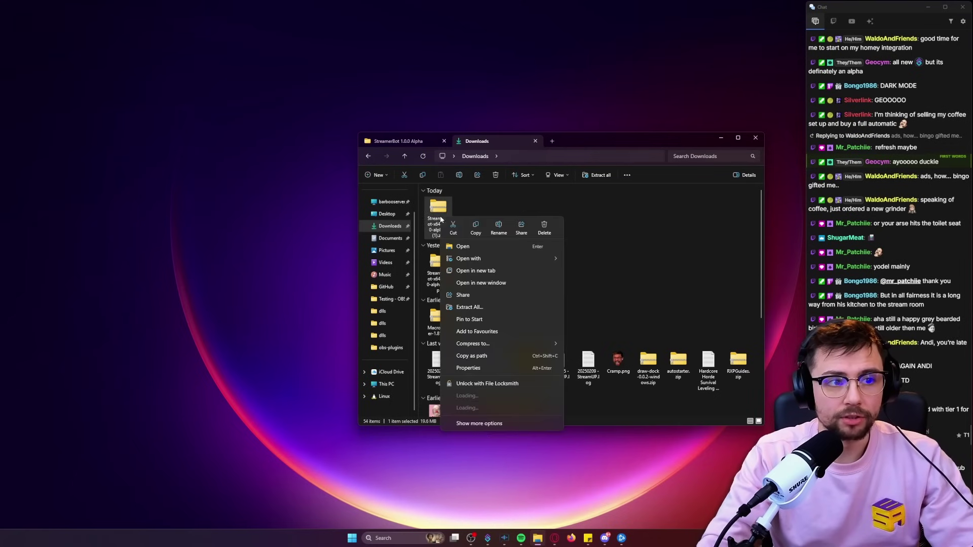
pyautogui.click(478, 307)
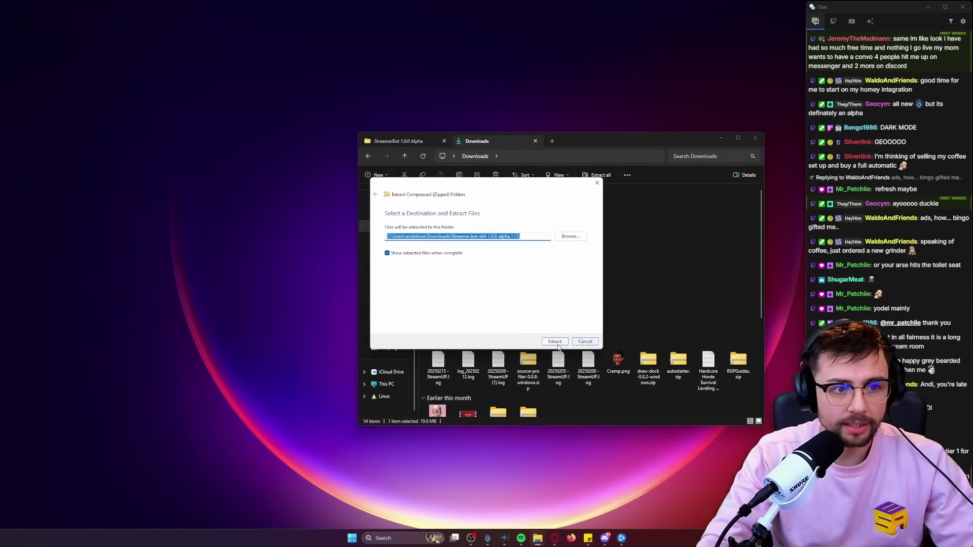
pyautogui.click(563, 342)
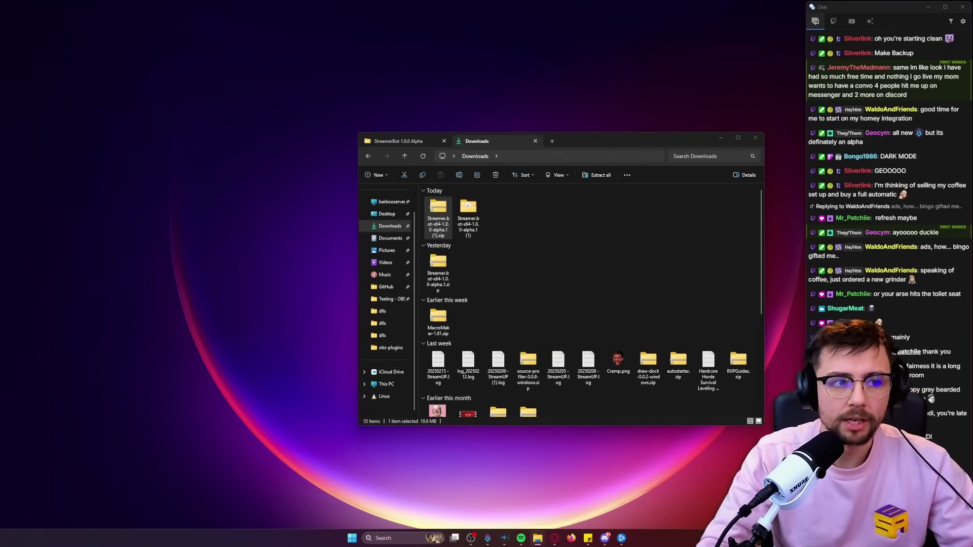
# Launch Streamer.bot.exe from the extracted folder, allowing it to run past the SmartScreen block
pyautogui.click(479, 235)
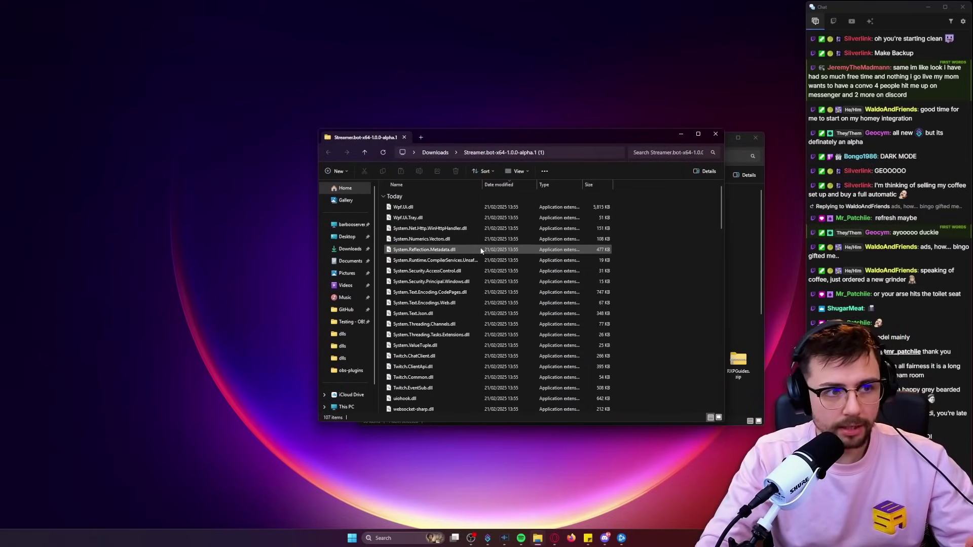
pyautogui.scroll(9, 475, 256)
pyautogui.click(431, 291)
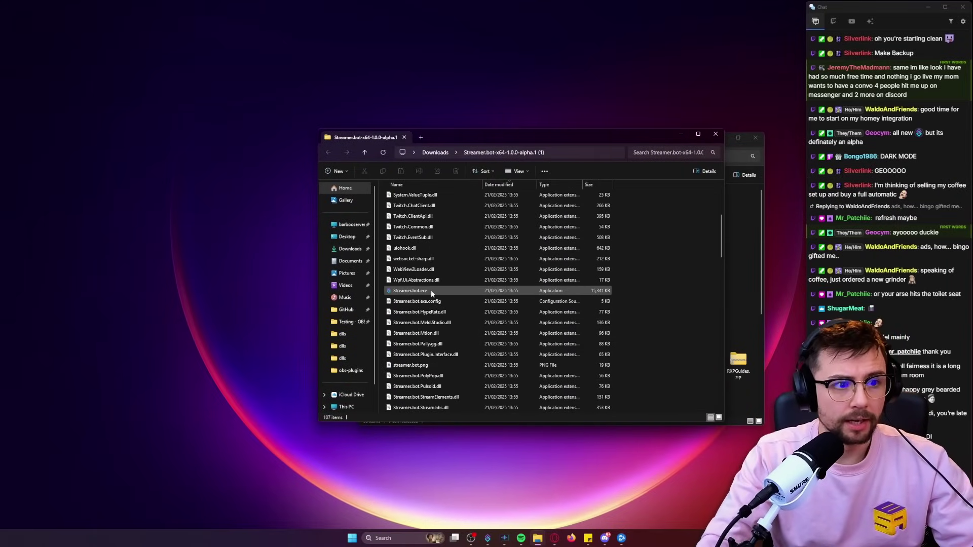
pyautogui.doubleClick(431, 290)
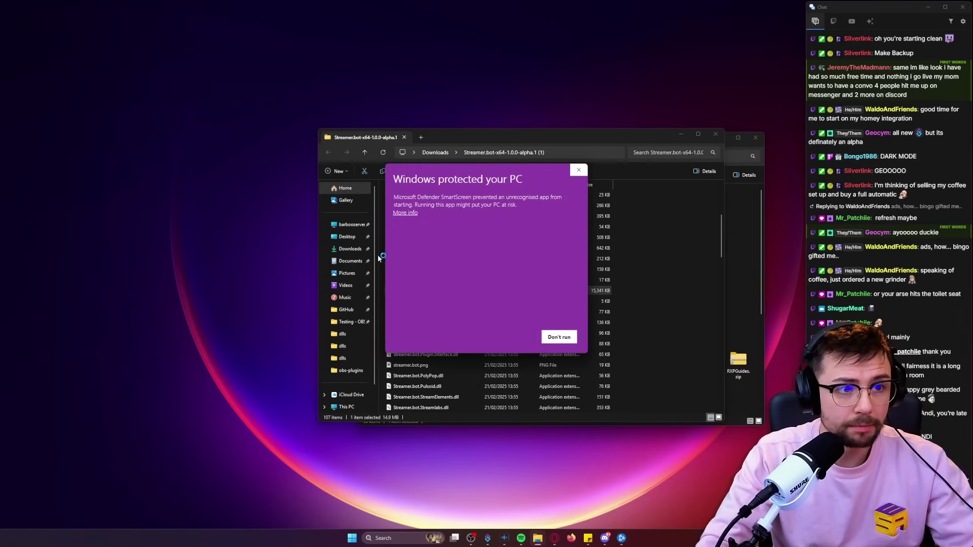
pyautogui.click(405, 213)
pyautogui.click(505, 336)
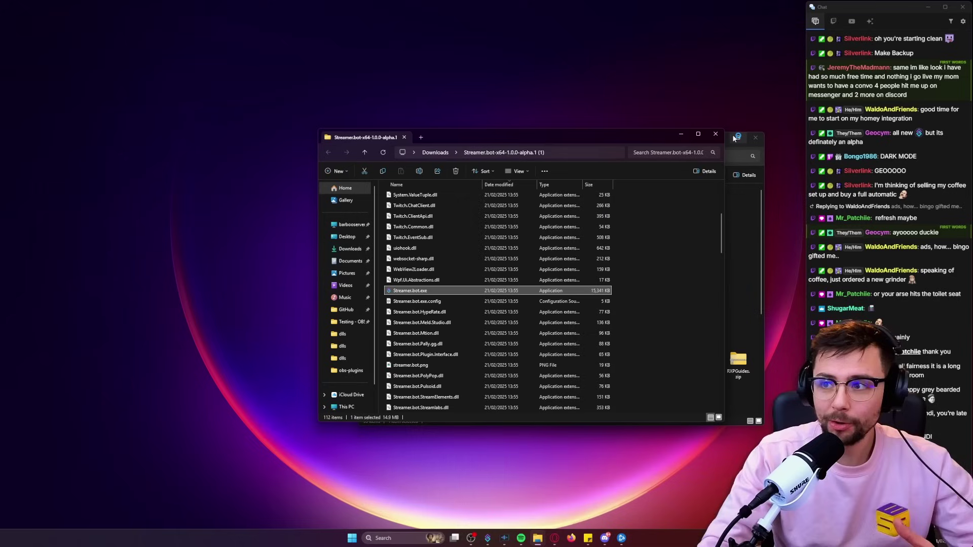
pyautogui.moveTo(734, 139)
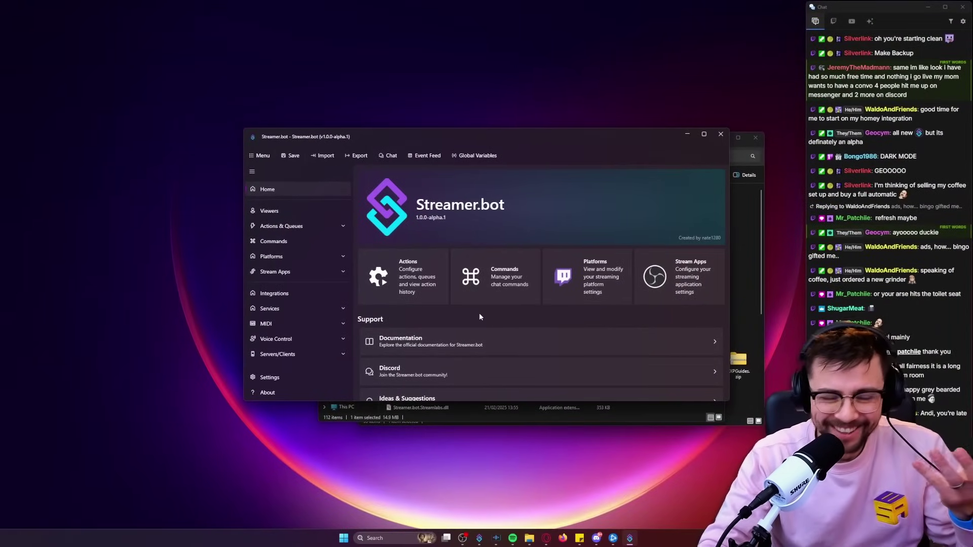
# Examine the Home page of Streamer.bot 1.0.0-alpha.1, including its support links and Patreon section, and compare its look with version 0.2.6
pyautogui.scroll(-3, 497, 299)
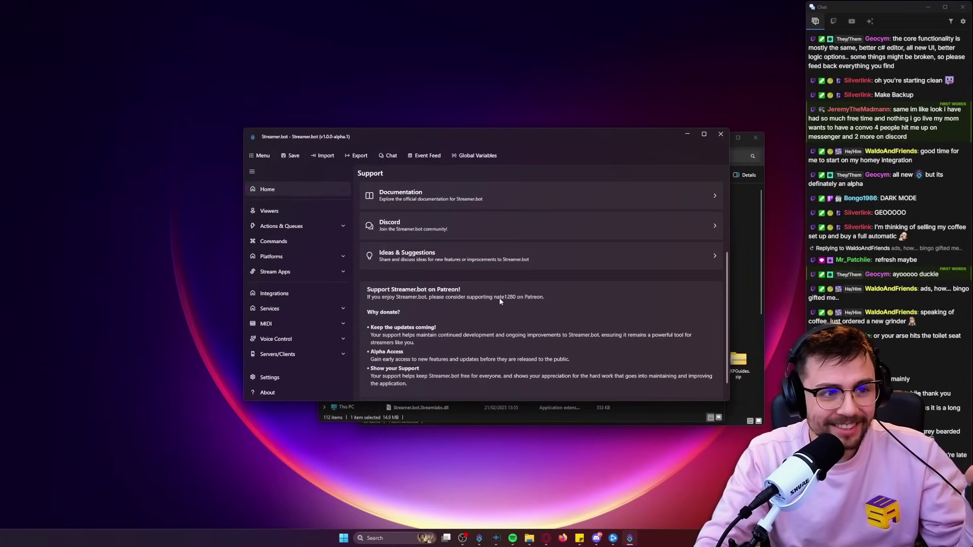
pyautogui.scroll(3, 510, 295)
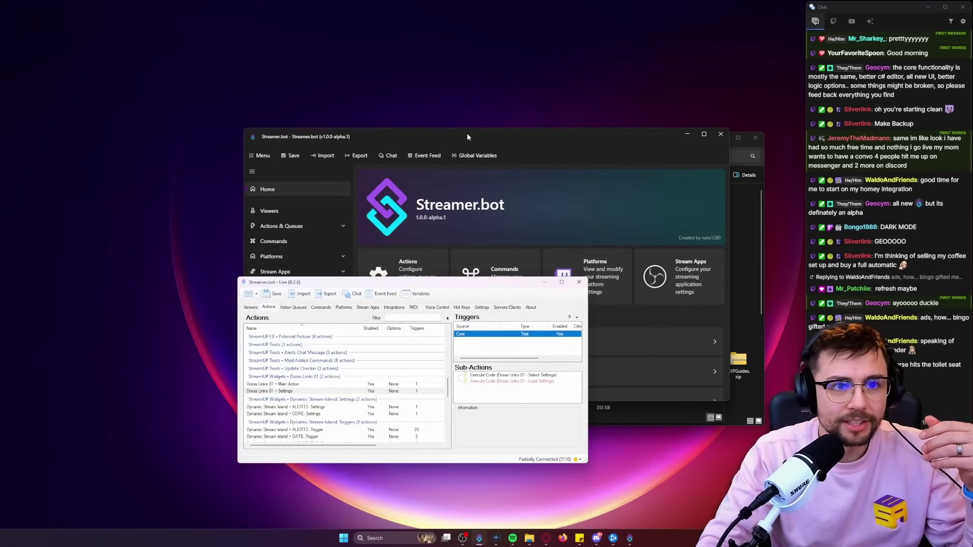
pyautogui.moveTo(467, 132); pyautogui.dragTo(534, 46)
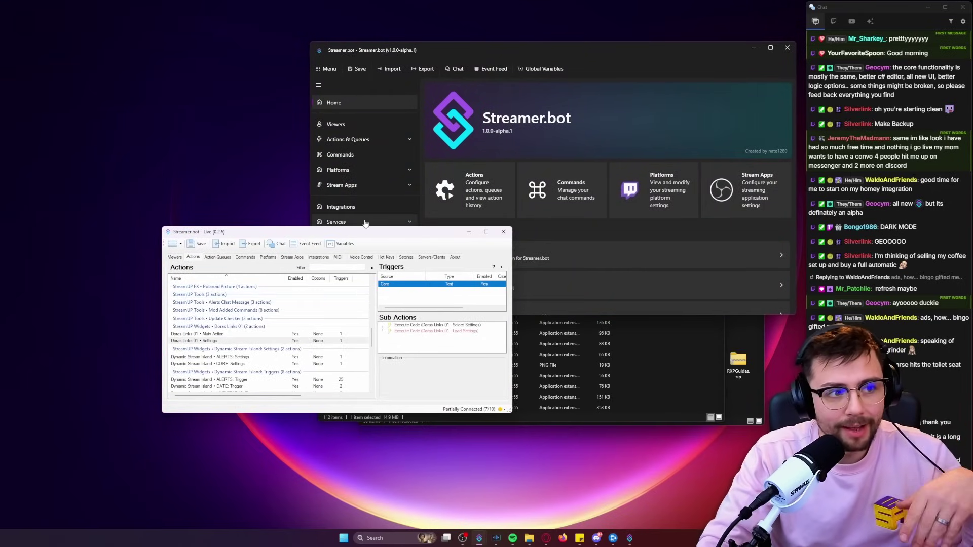
pyautogui.moveTo(366, 236); pyautogui.dragTo(390, 239)
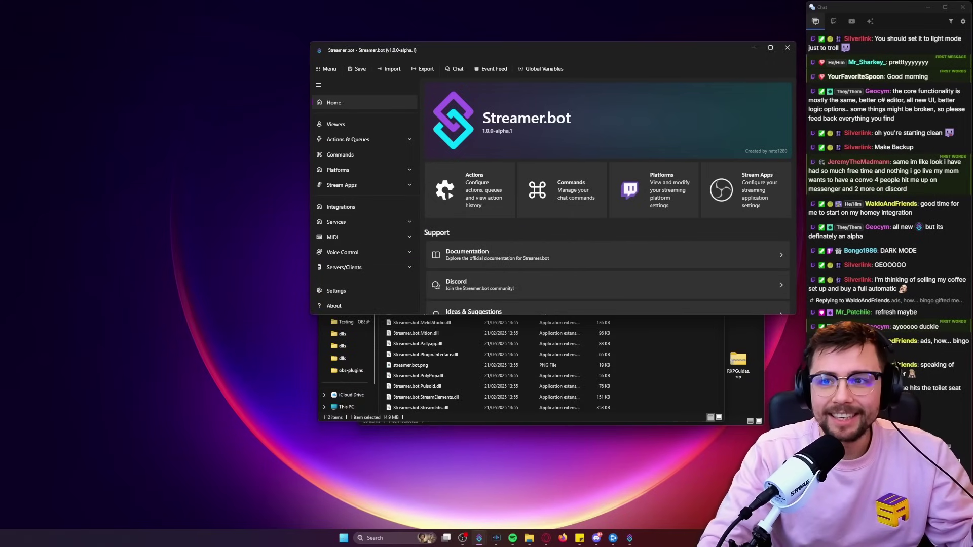
pyautogui.moveTo(618, 48); pyautogui.dragTo(533, 108)
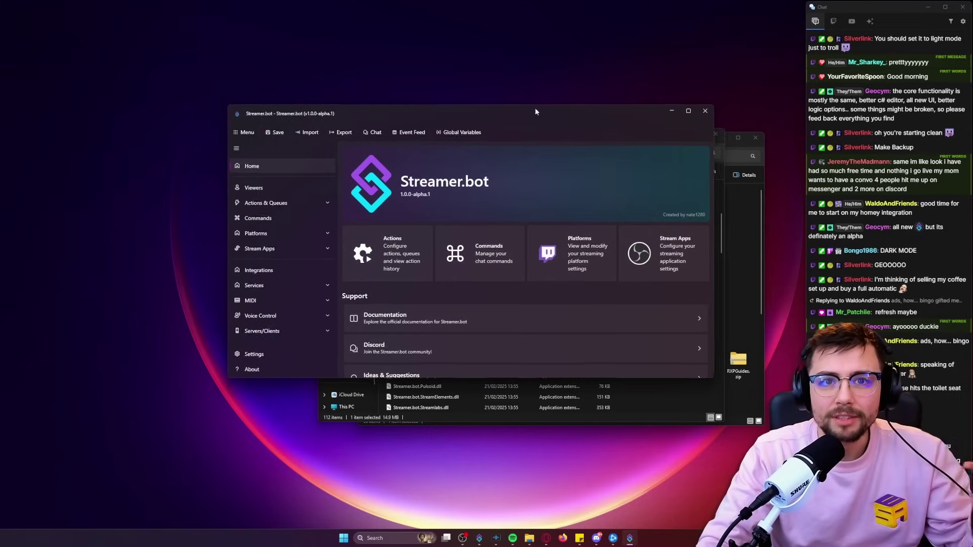
pyautogui.rightClick(536, 115)
pyautogui.click(476, 110)
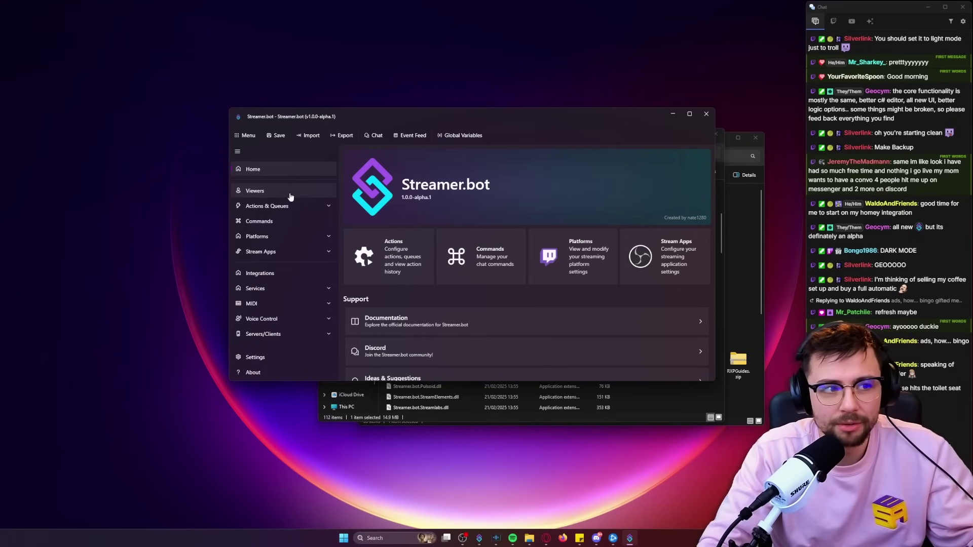
pyautogui.scroll(-3, 525, 320)
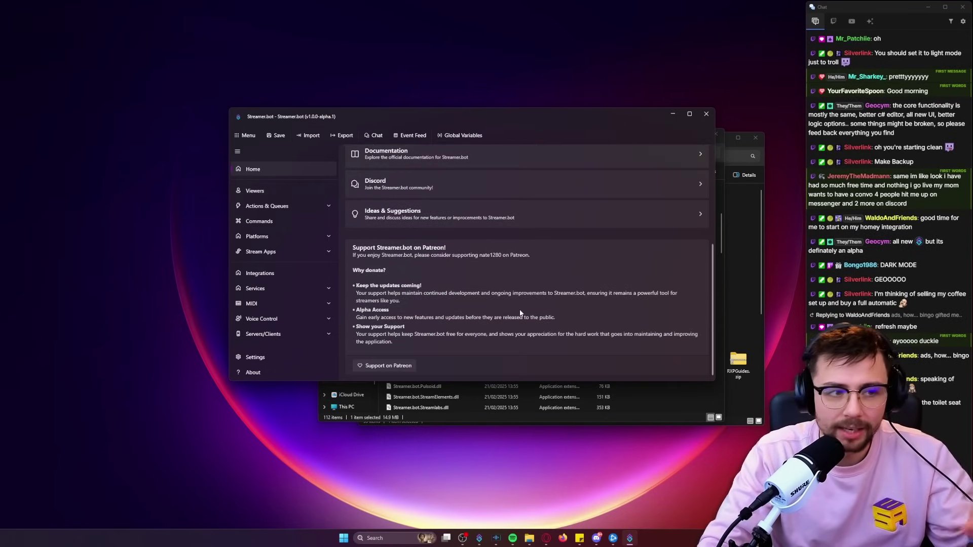
pyautogui.scroll(3, 507, 320)
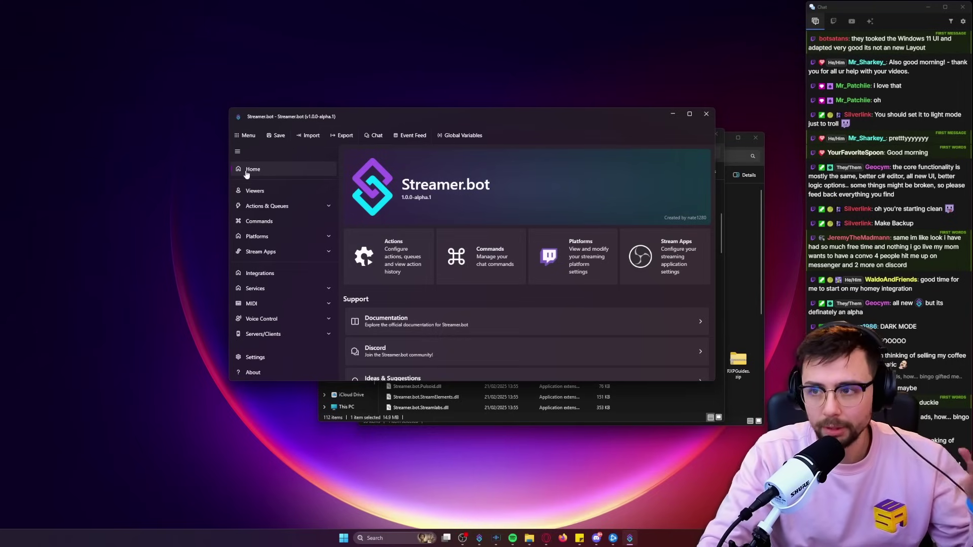
# Place the 1.0.0-alpha.1 window above the 0.2.6 window so that both versions can be compared
pyautogui.click(240, 135)
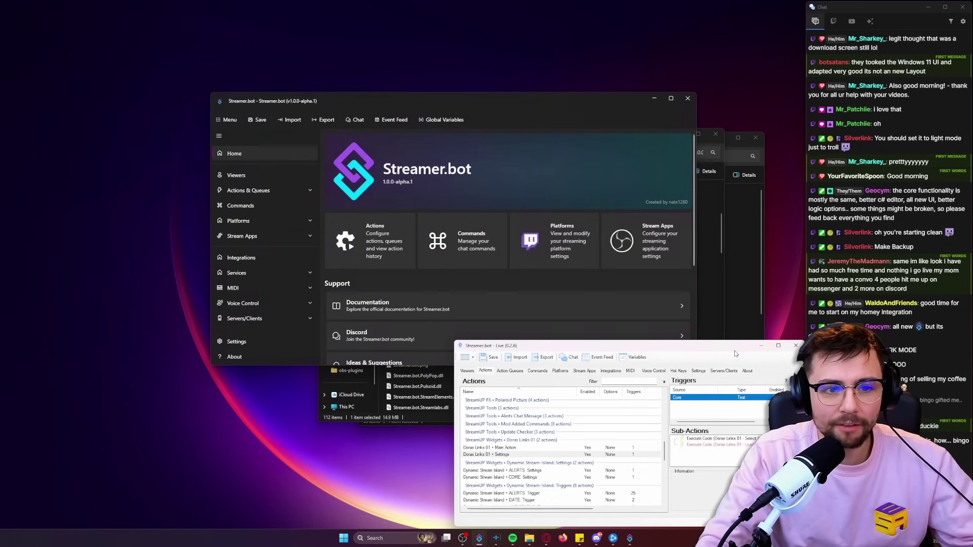
pyautogui.moveTo(558, 102); pyautogui.dragTo(530, 81)
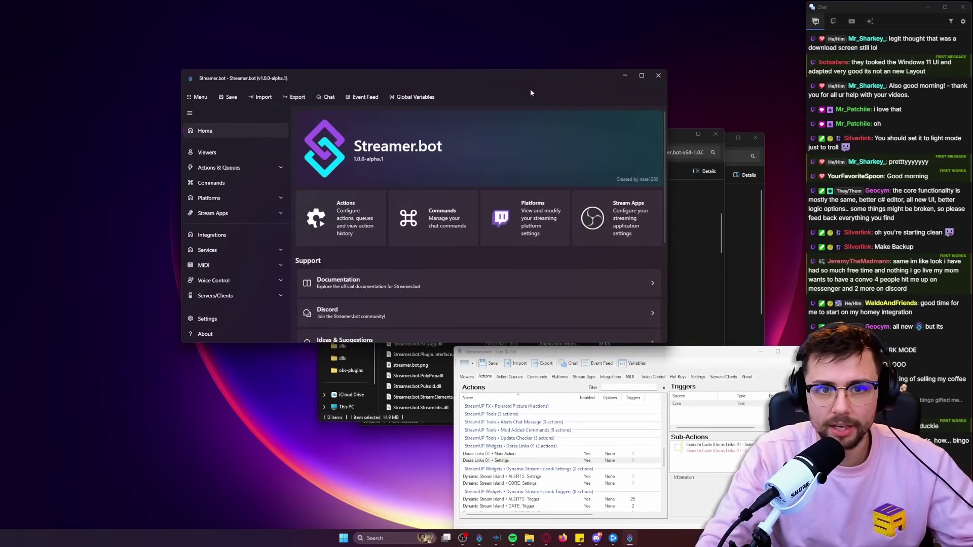
pyautogui.scroll(1, 906, 209)
pyautogui.moveTo(897, 206); pyautogui.dragTo(942, 238)
pyautogui.scroll(1, 933, 228)
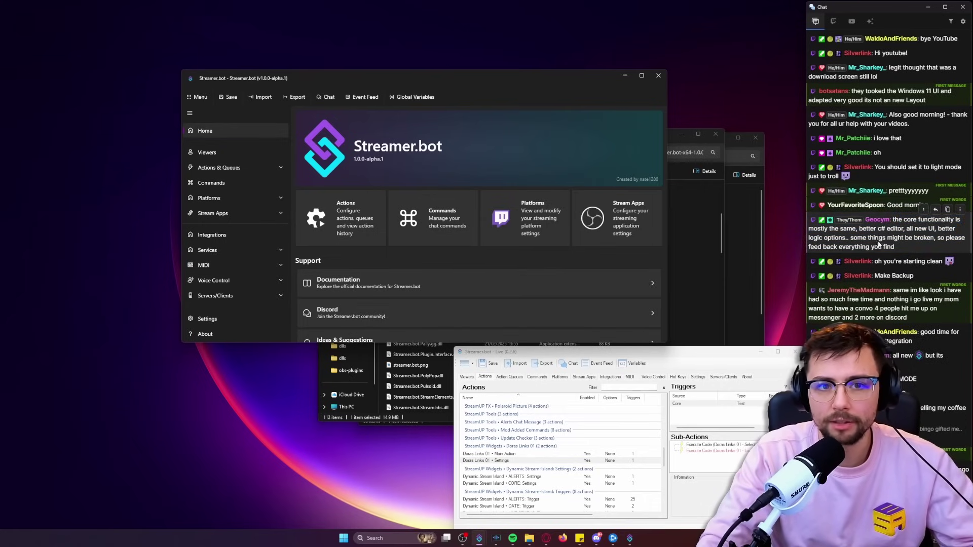
pyautogui.scroll(8, 933, 228)
# Look through version 0.2.6's Settings, MIDI, Integrations, Stream Apps, Platforms, Commands, Action Queues and Actions sections
pyautogui.moveTo(602, 543)
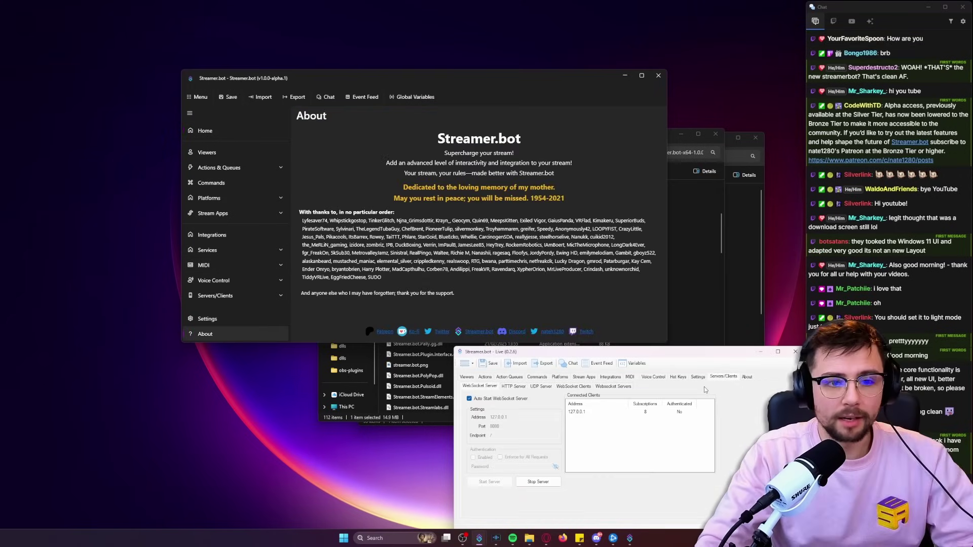
pyautogui.click(698, 377)
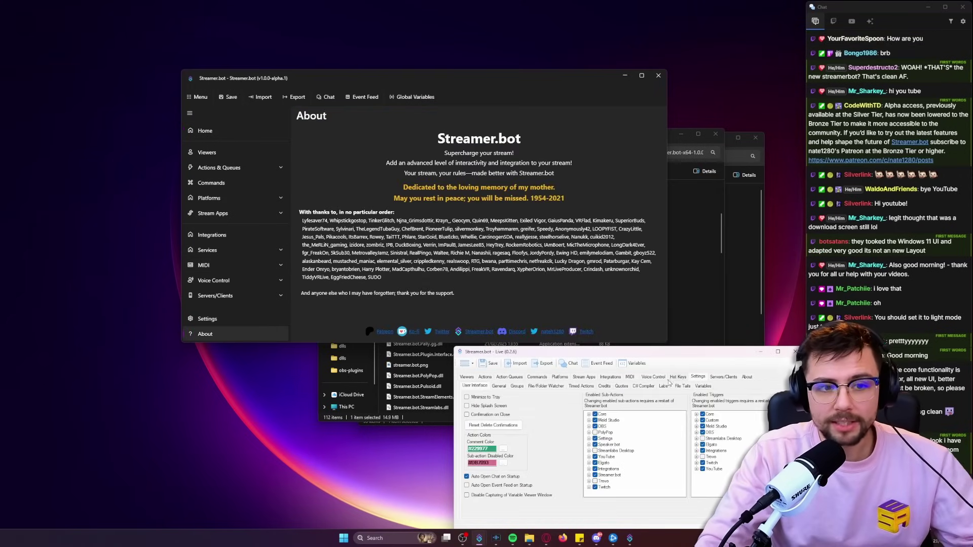
pyautogui.click(630, 377)
pyautogui.click(610, 377)
pyautogui.click(584, 377)
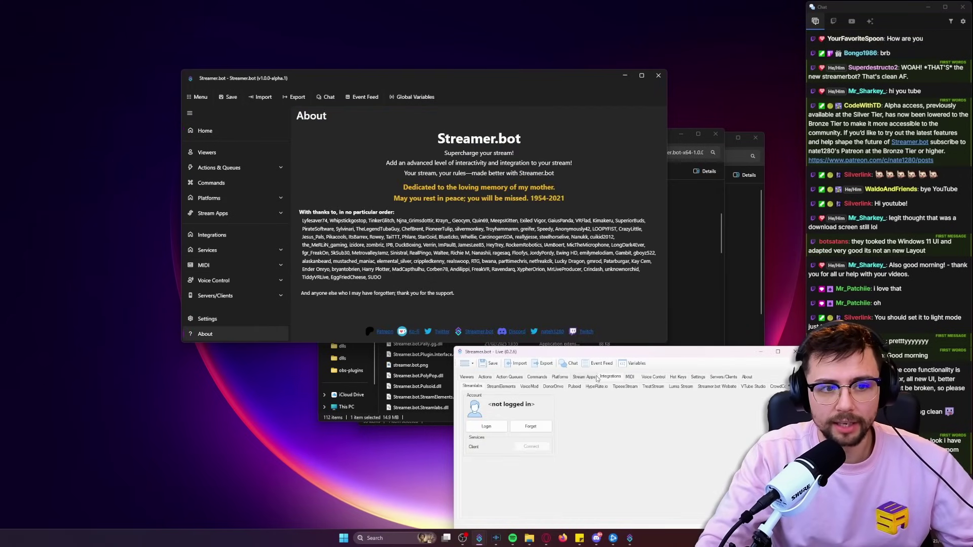
pyautogui.click(560, 377)
pyautogui.click(536, 377)
pyautogui.click(510, 377)
pyautogui.click(485, 378)
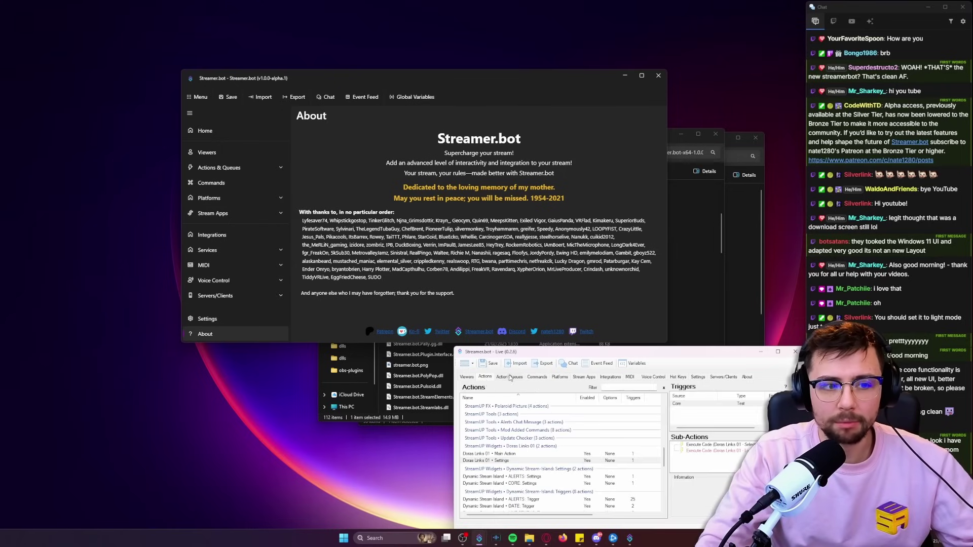
# Review version 0.2.6's Action Queues, Commands, Twitch Predictions, Sub Counter and Settings, MIDI, Voice Control and general Settings pages
pyautogui.click(509, 378)
pyautogui.click(536, 377)
pyautogui.click(560, 377)
pyautogui.click(537, 396)
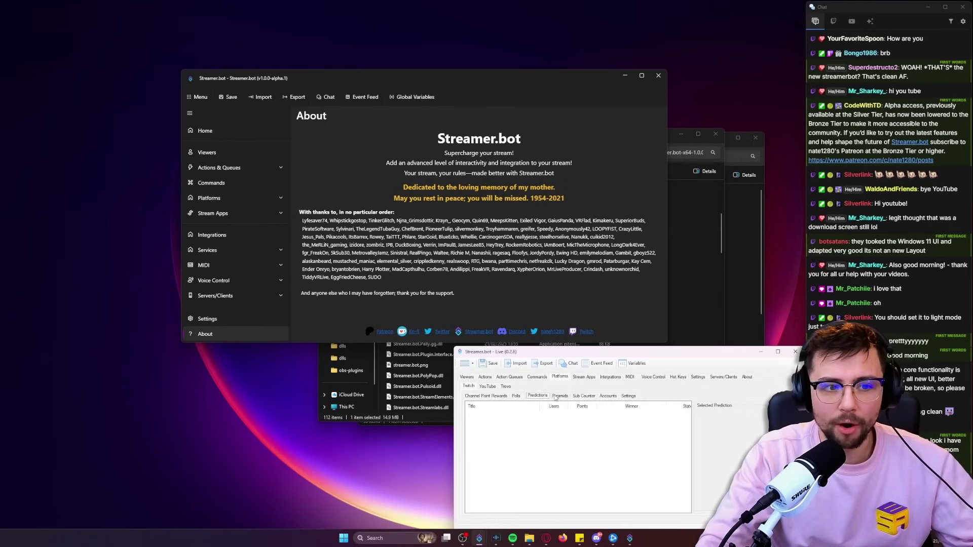
pyautogui.click(584, 395)
pyautogui.click(628, 396)
pyautogui.click(620, 378)
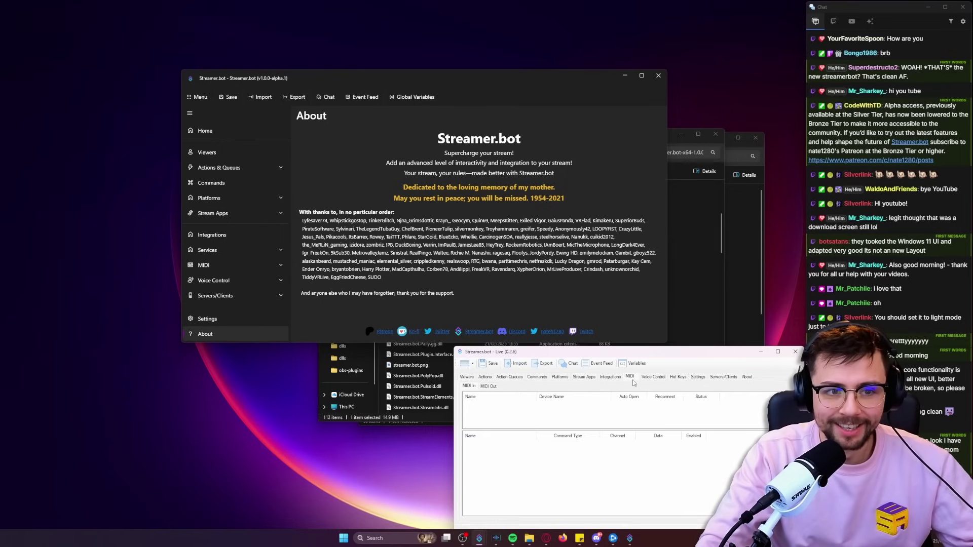
pyautogui.click(652, 377)
pyautogui.click(698, 377)
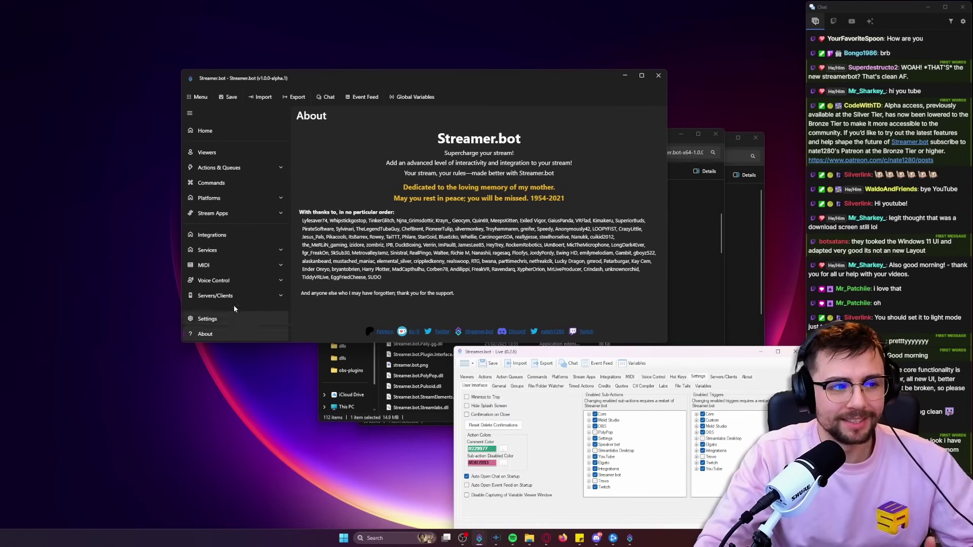
# Return to the Home page of the 1.0.0-alpha.1 version and look over its shortcuts and support links
pyautogui.click(206, 131)
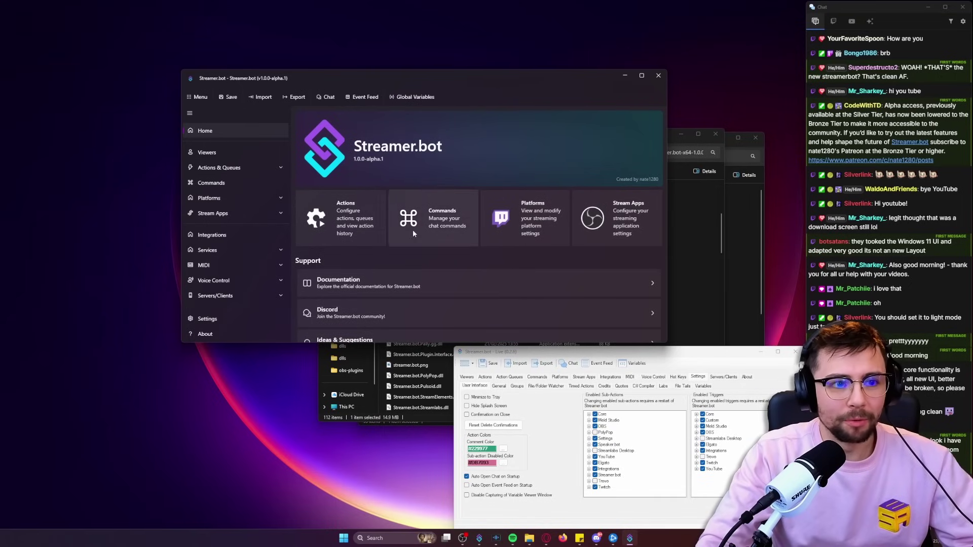
pyautogui.scroll(-2, 413, 275)
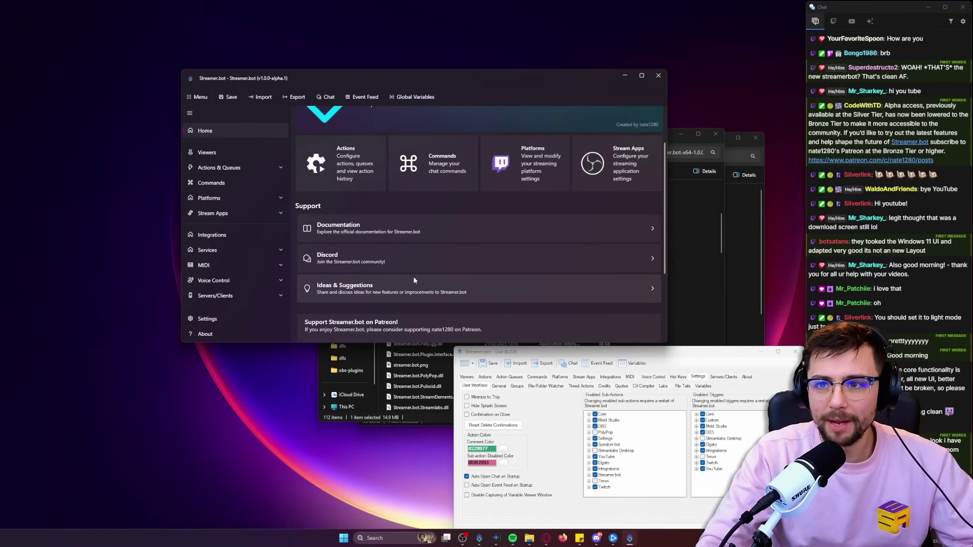
pyautogui.scroll(2, 406, 277)
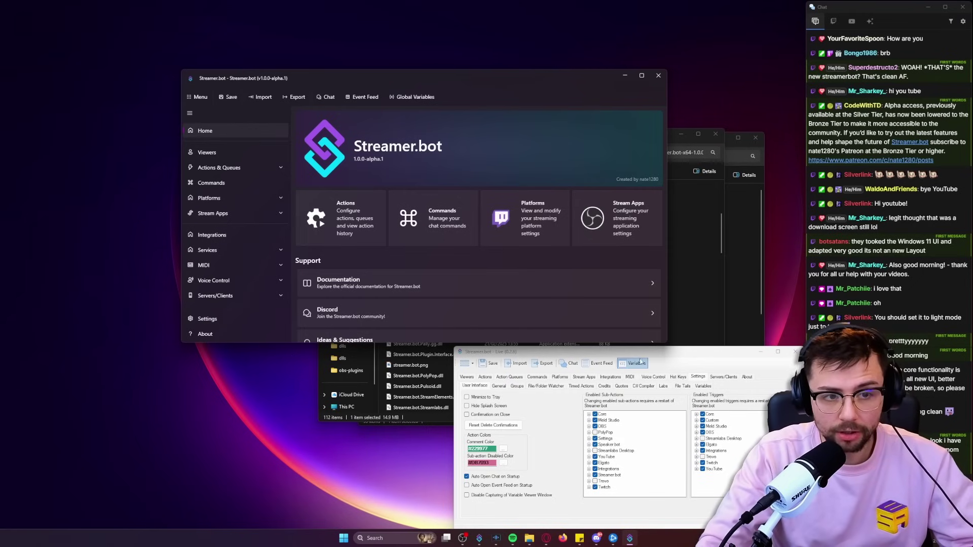
# Compare the main menu entries of version 0.2.6 with those of 1.0.0-alpha.1
pyautogui.click(475, 370)
pyautogui.click(471, 365)
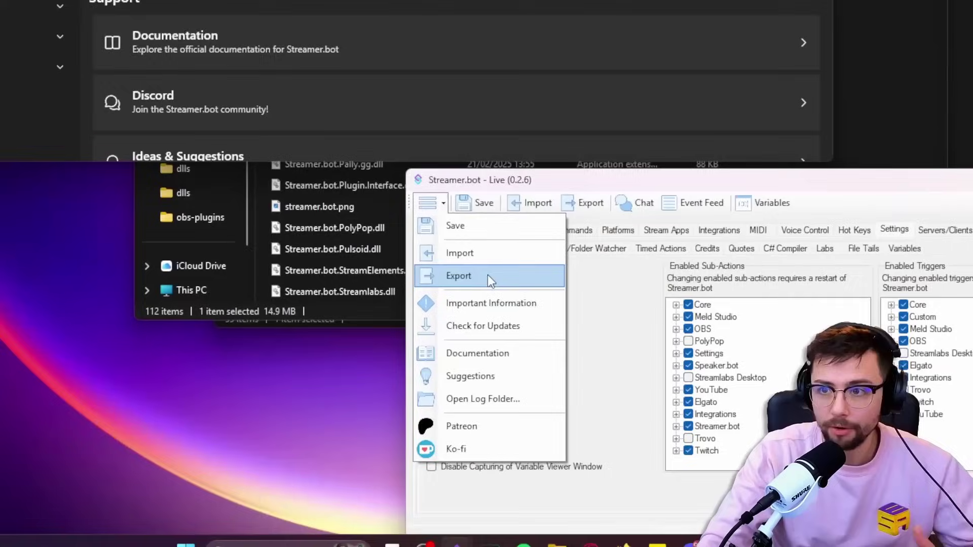
pyautogui.click(205, 95)
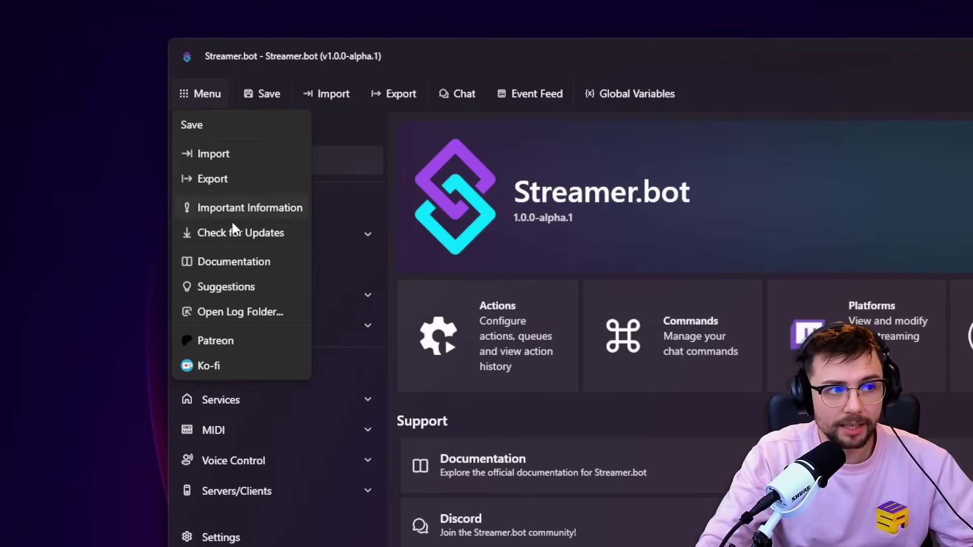
pyautogui.press('Escape')
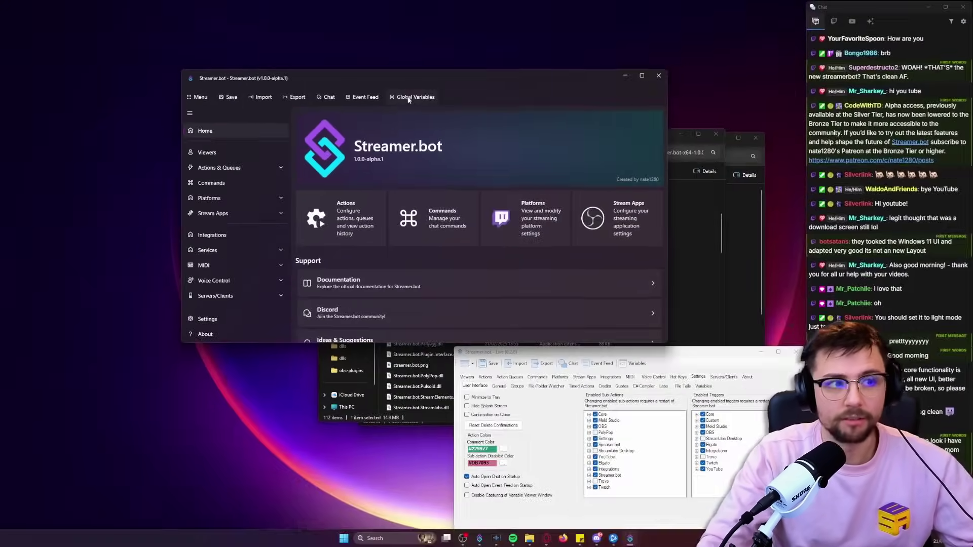
# View the persisted user and persisted globals in 1.0.0-alpha.1's Global Variables, close that window, and open the Event Feed
pyautogui.click(425, 97)
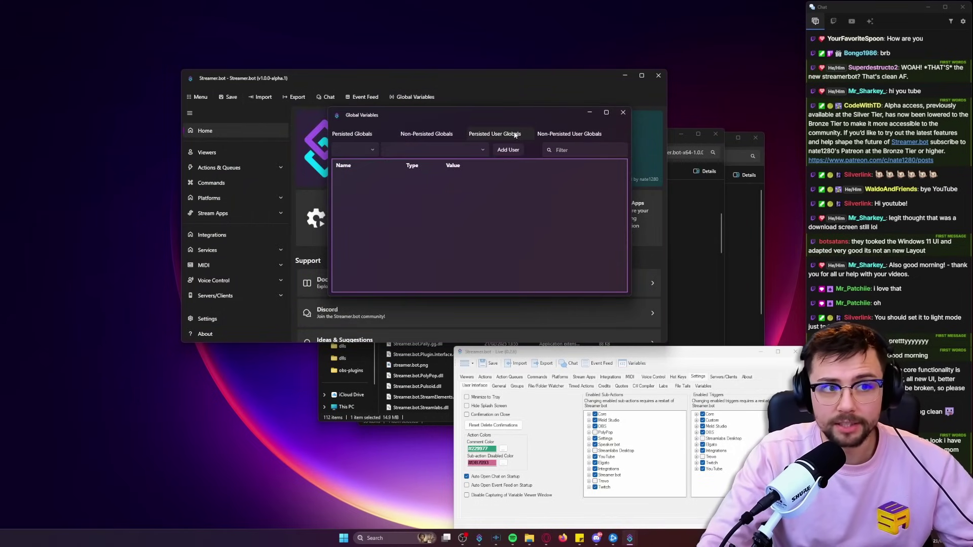
pyautogui.click(378, 137)
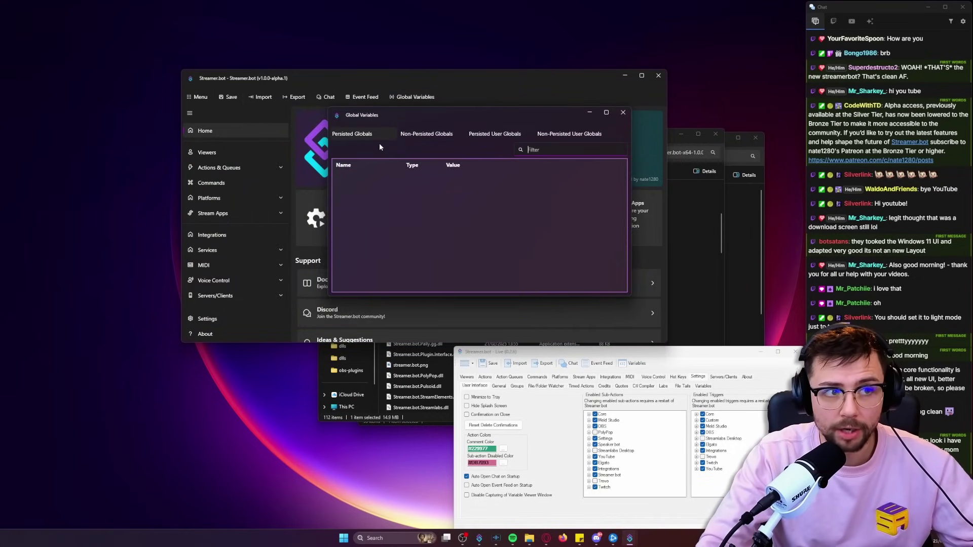
pyautogui.click(624, 115)
pyautogui.click(362, 97)
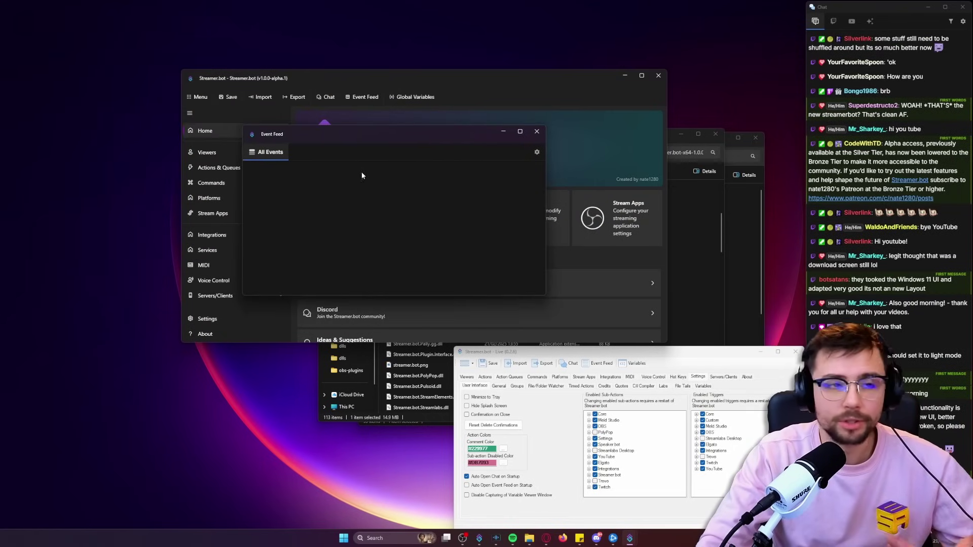
# Close the Event Feed, look over the Chat window of 1.0.0-alpha.1, and close it
pyautogui.click(536, 131)
pyautogui.click(328, 98)
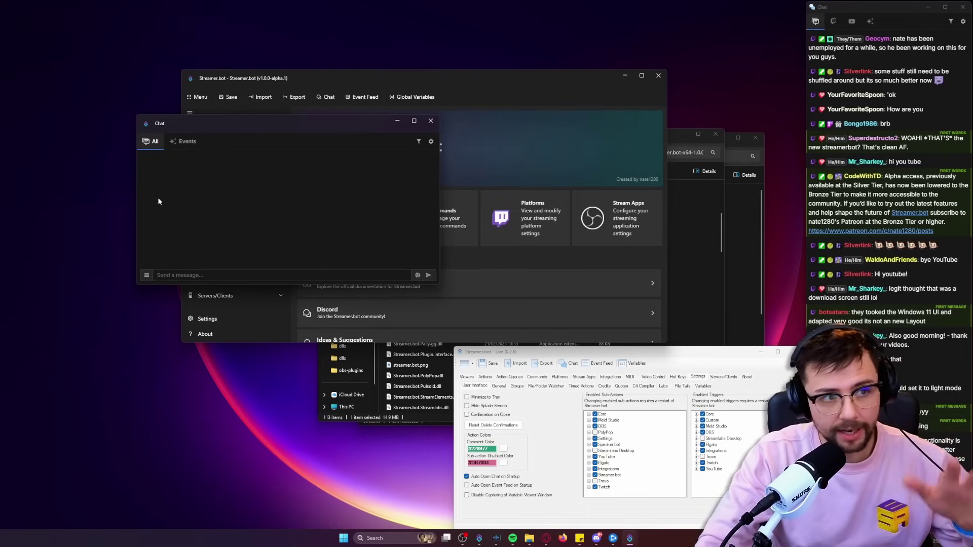
pyautogui.moveTo(214, 125); pyautogui.dragTo(314, 125)
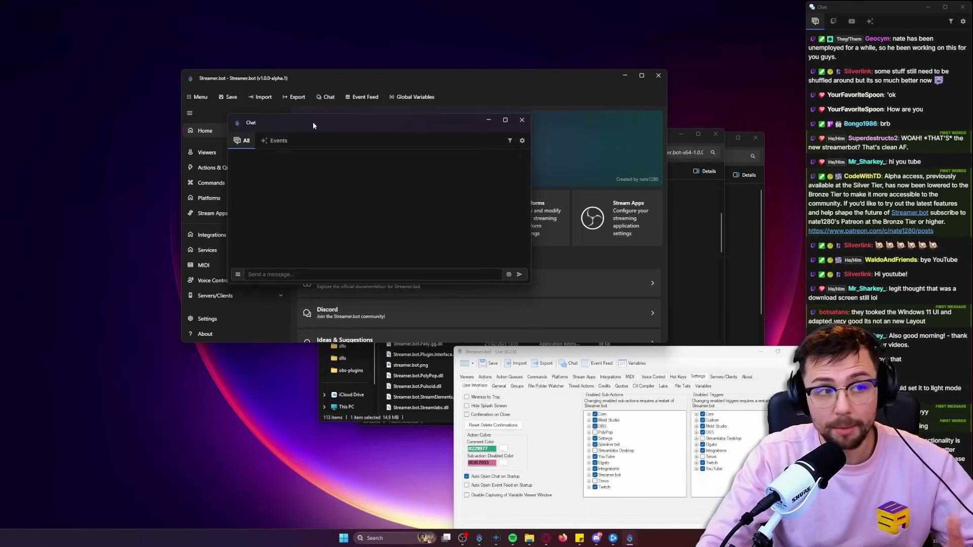
pyautogui.click(522, 119)
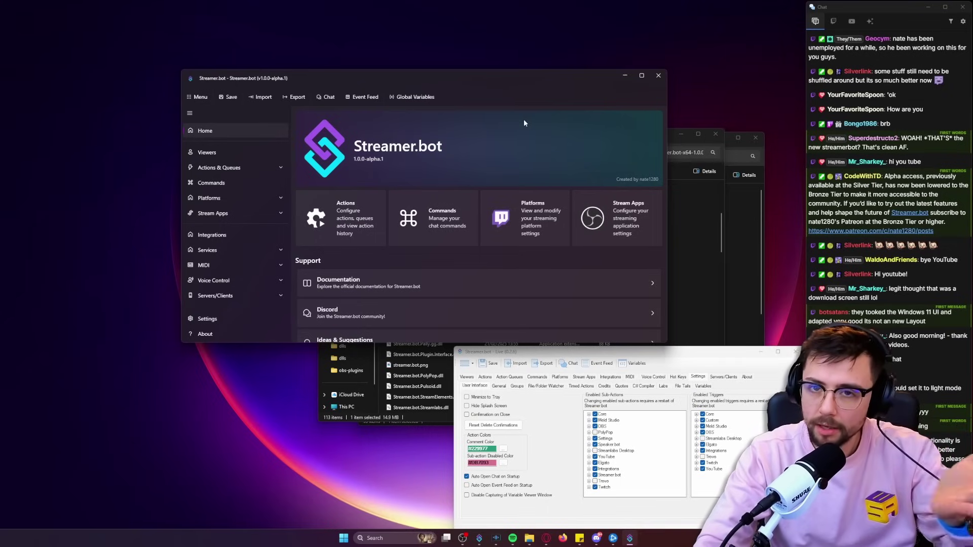
# Compare the Viewers pages of 1.0.0-alpha.1 and version 0.2.6, including the Hide Not Present option
pyautogui.click(217, 156)
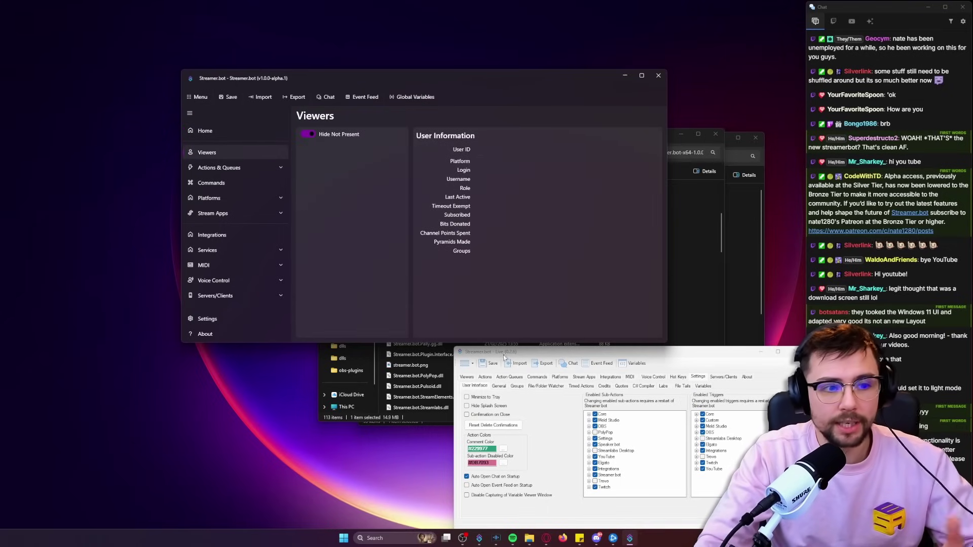
pyautogui.click(470, 378)
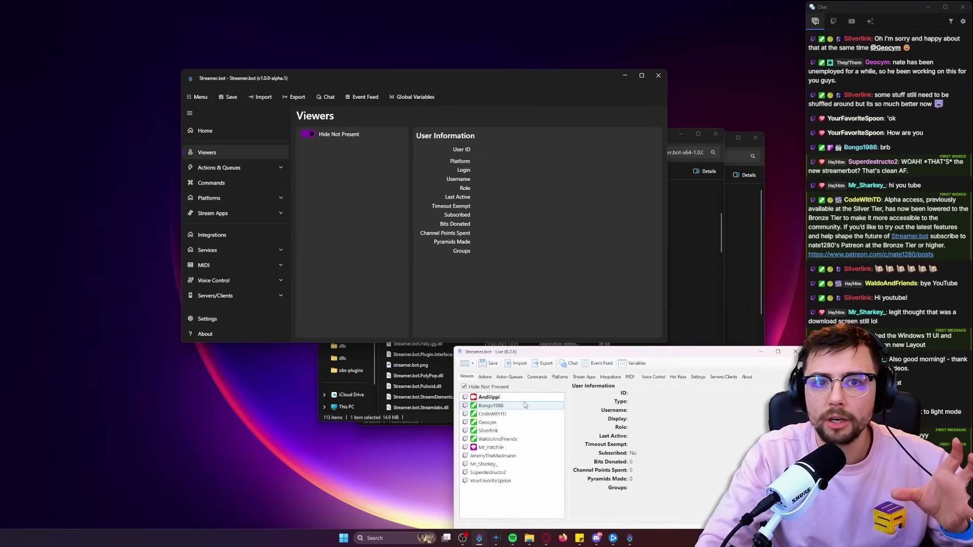
pyautogui.click(307, 135)
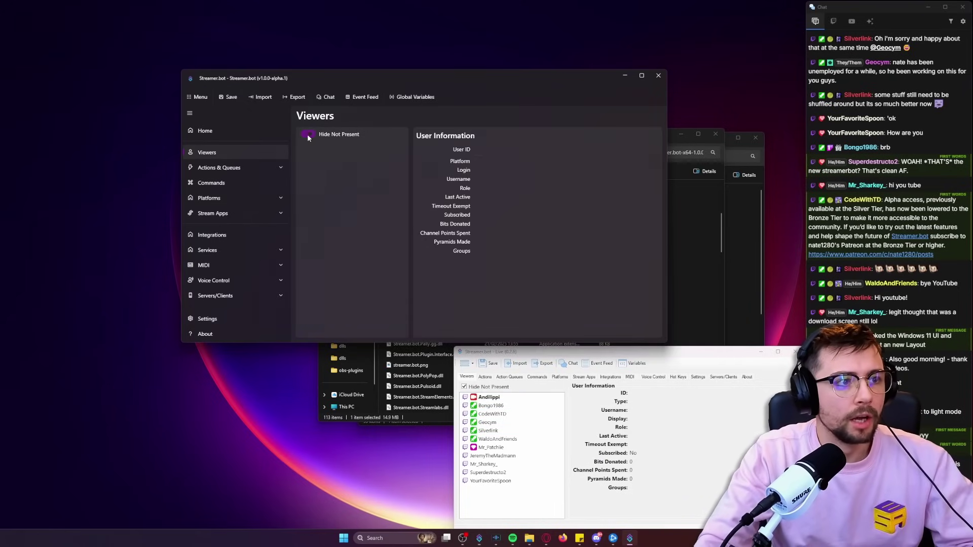
# View the Actions & Queues overview in 1.0.0-alpha.1 and browse the grouped actions list in version 0.2.6
pyautogui.click(255, 172)
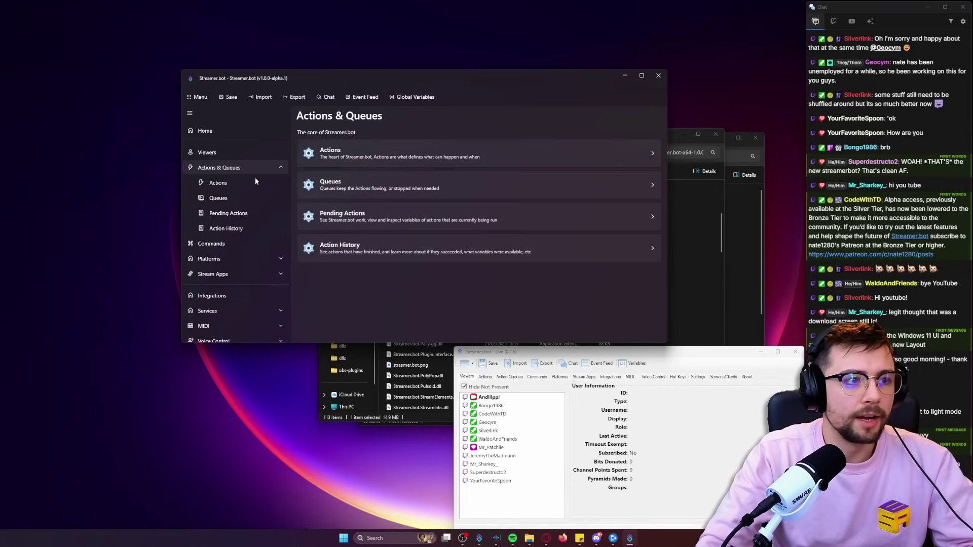
pyautogui.click(484, 377)
pyautogui.scroll(-5, 573, 467)
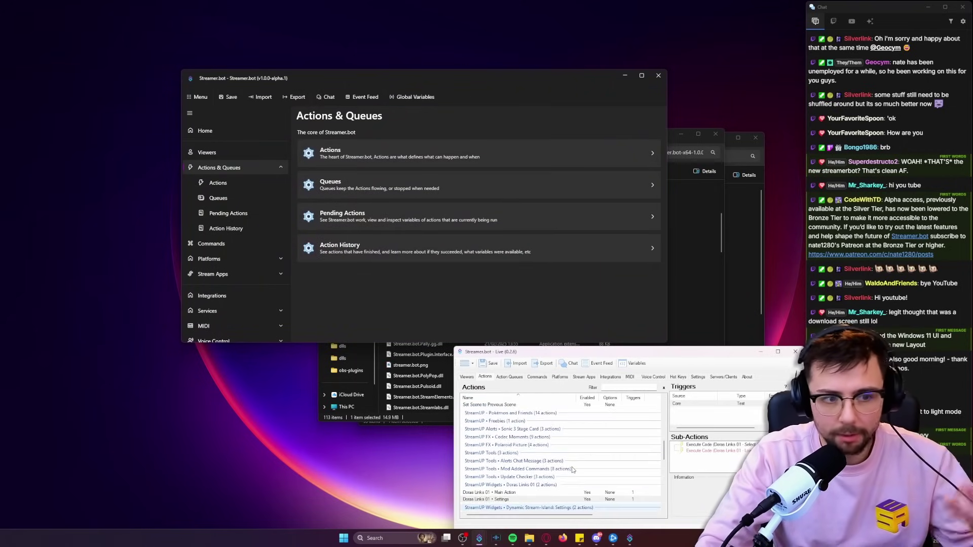
pyautogui.scroll(-4, 574, 466)
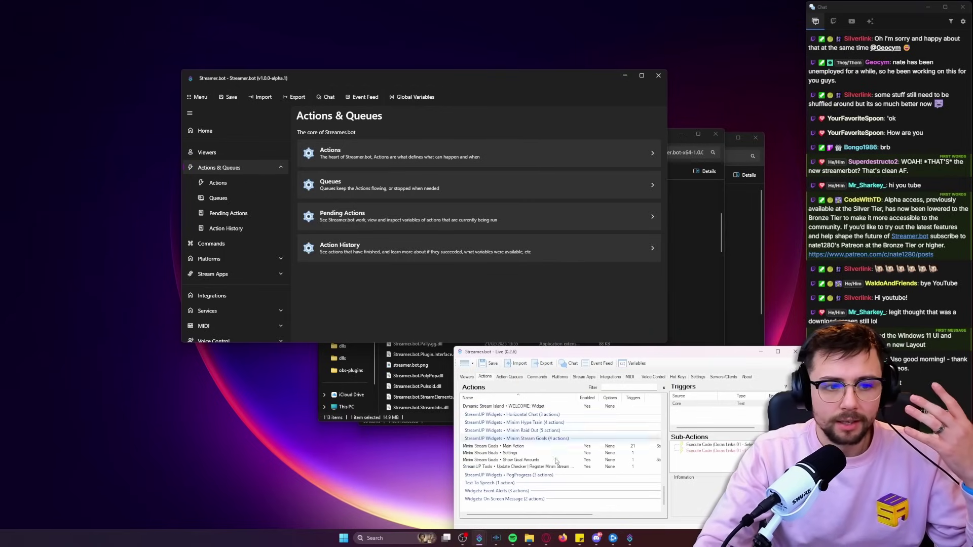
# Inspect the Execute C# Code sub-action of the Minim Stream Goals group's Update Checker action in version 0.2.6, and close the code editor
pyautogui.click(538, 466)
pyautogui.click(536, 467)
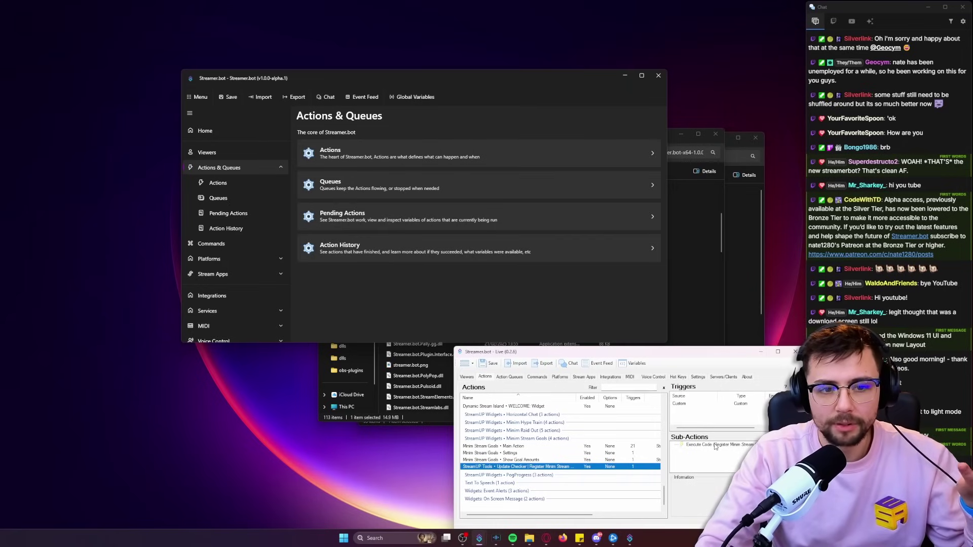
pyautogui.doubleClick(716, 446)
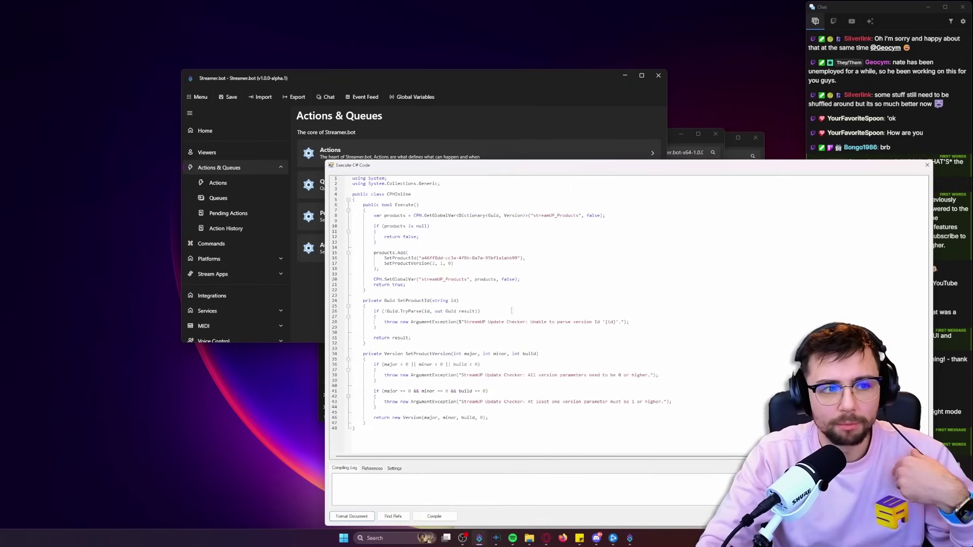
pyautogui.moveTo(353, 296); pyautogui.dragTo(513, 433)
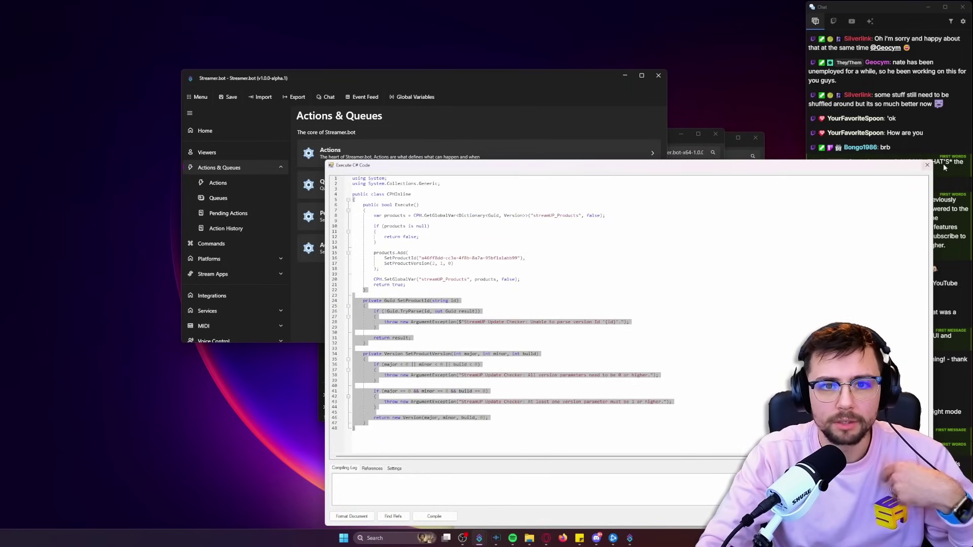
pyautogui.click(927, 165)
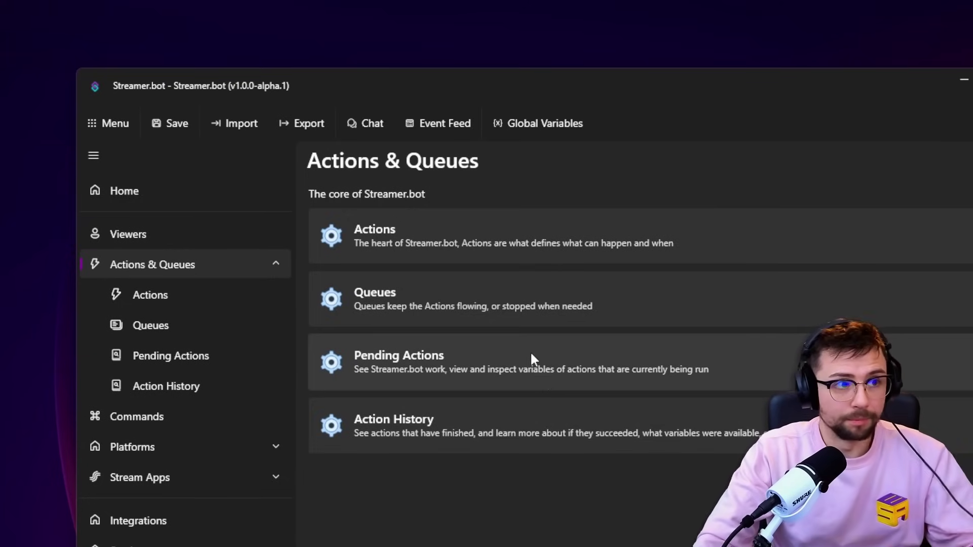
# Open the Actions page in 1.0.0-alpha.1 and compare it with the triggers and sub-actions of version 0.2.6's Minim Stream Goals actions
pyautogui.click(439, 248)
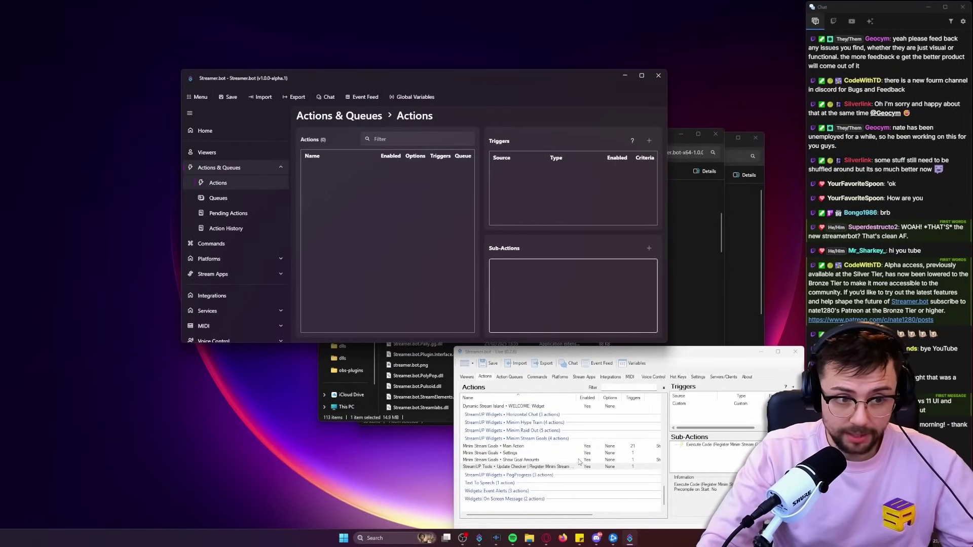
pyautogui.click(507, 454)
pyautogui.click(507, 466)
pyautogui.click(507, 460)
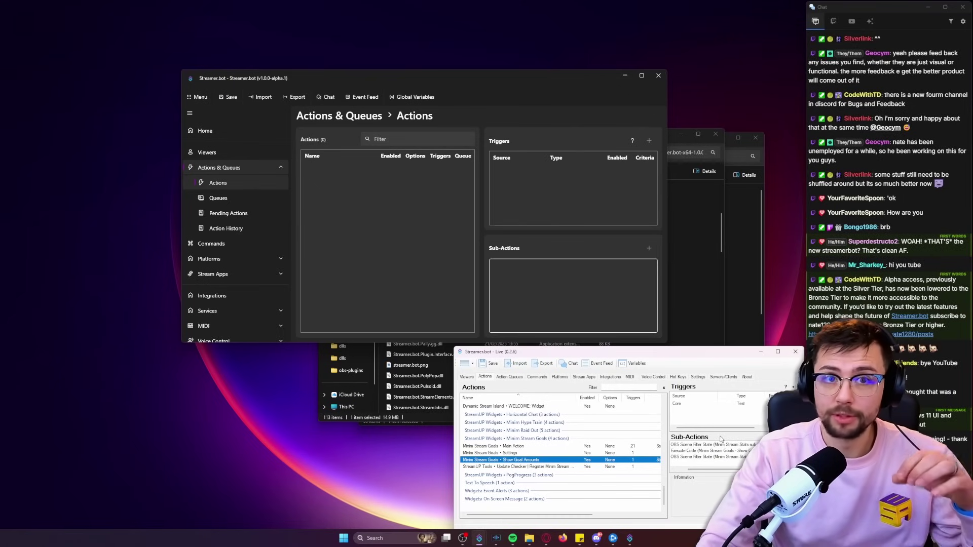
# Add an enabled action named "Test Action" in the group "test group" with the Default queue in 1.0.0-alpha.1
pyautogui.rightClick(361, 198)
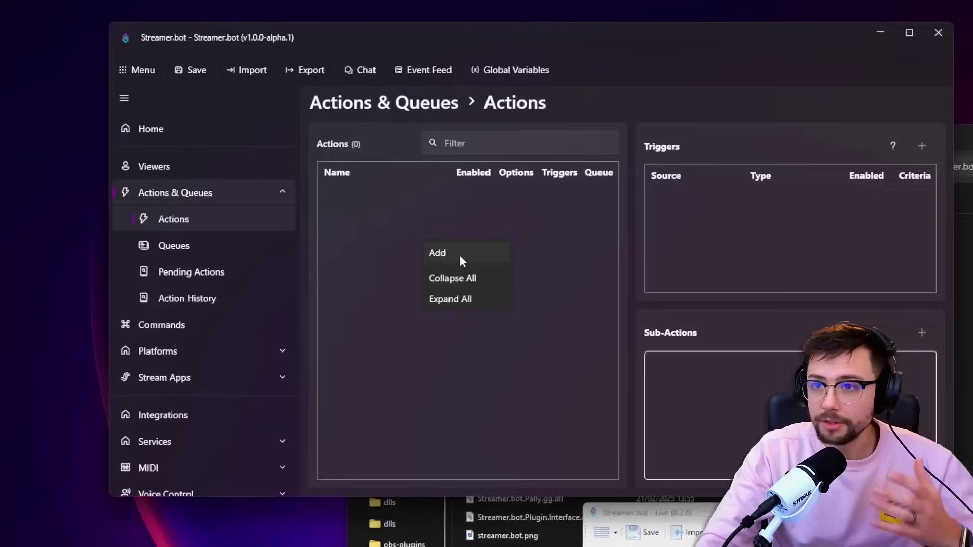
pyautogui.click(383, 203)
pyautogui.click(489, 202)
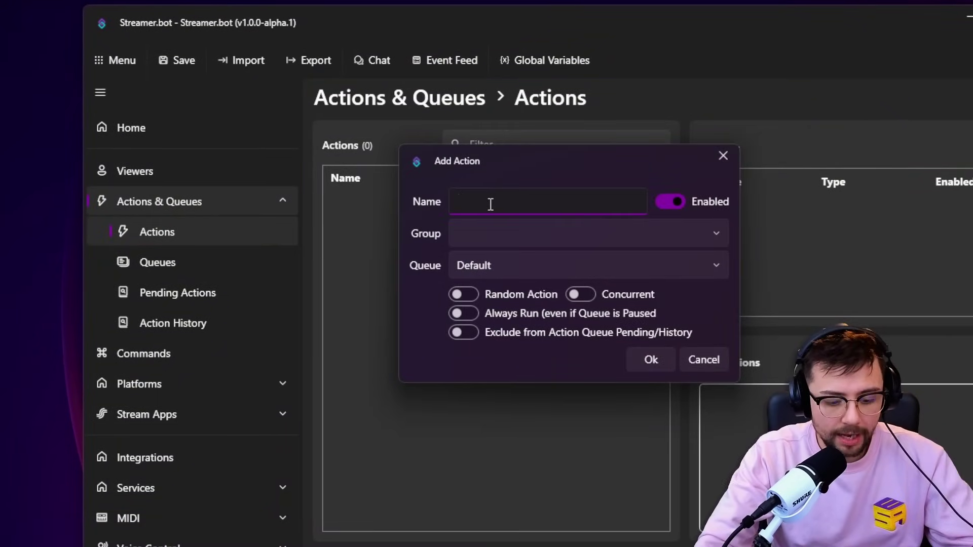
pyautogui.write('a')
pyautogui.press('BackSpace')
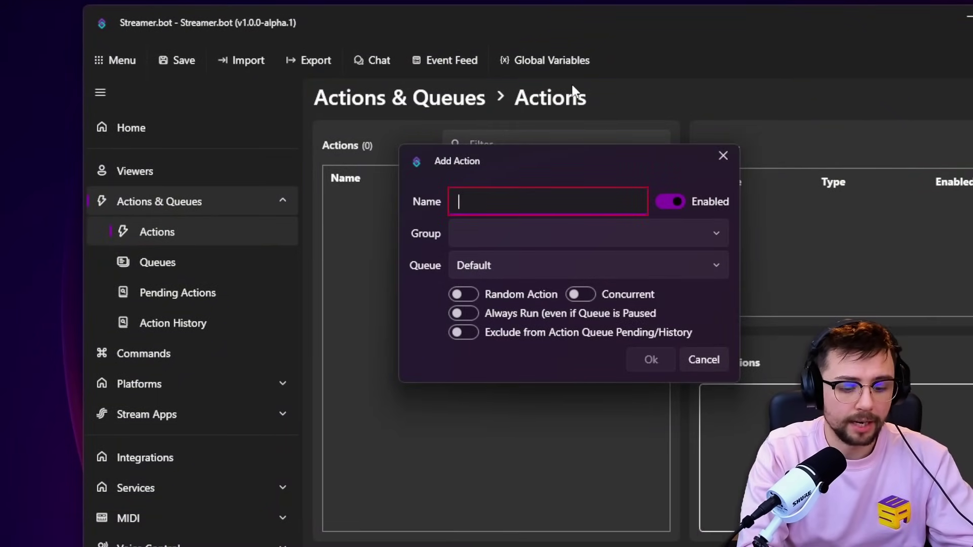
pyautogui.write('Test Action')
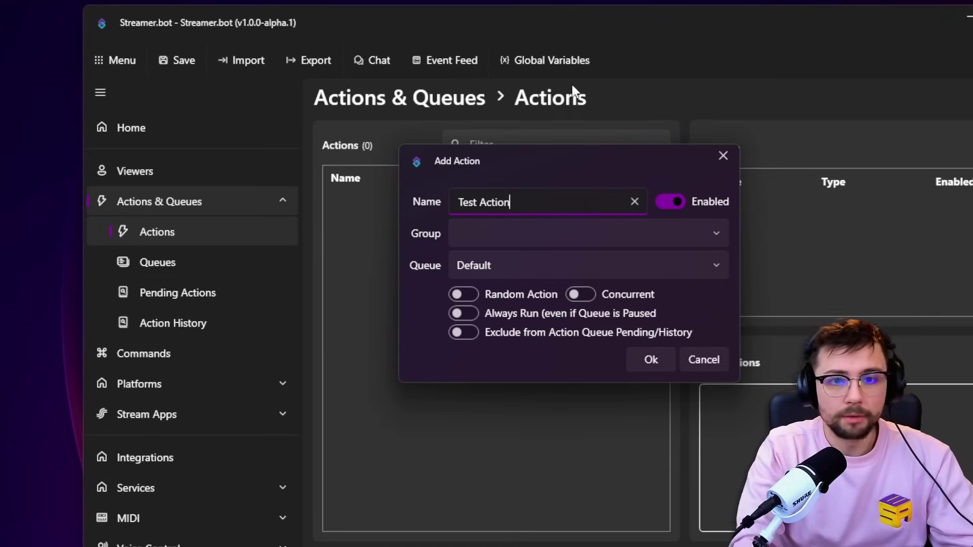
pyautogui.click(716, 235)
pyautogui.write('test')
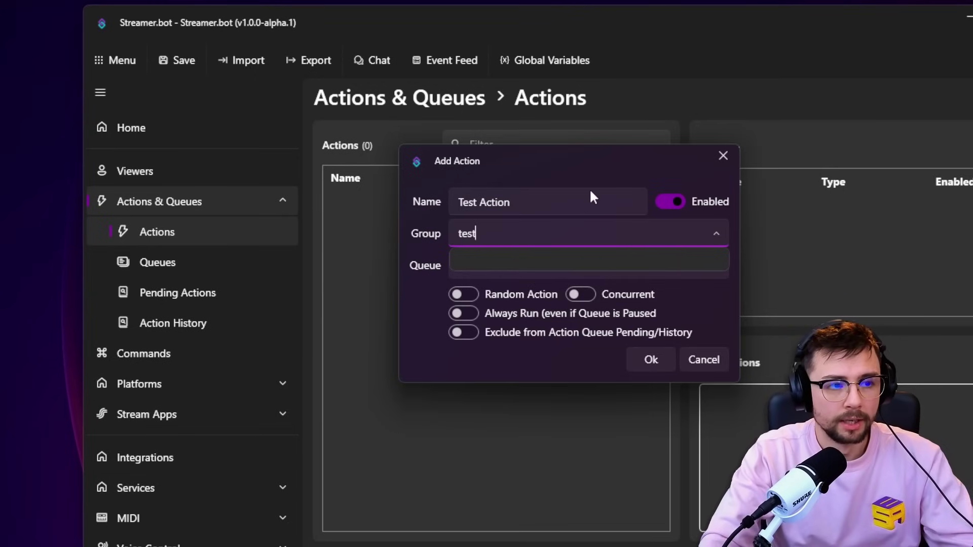
pyautogui.write(' group')
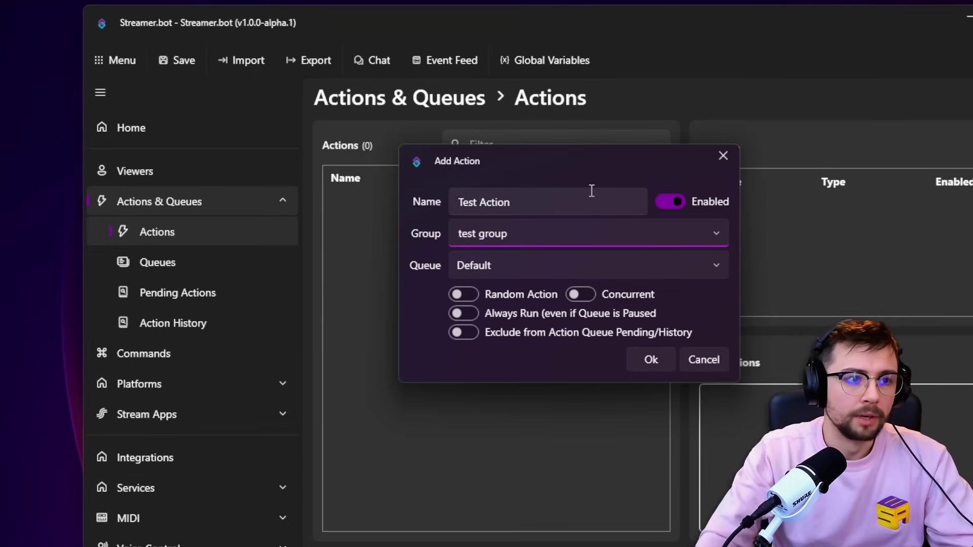
pyautogui.click(647, 367)
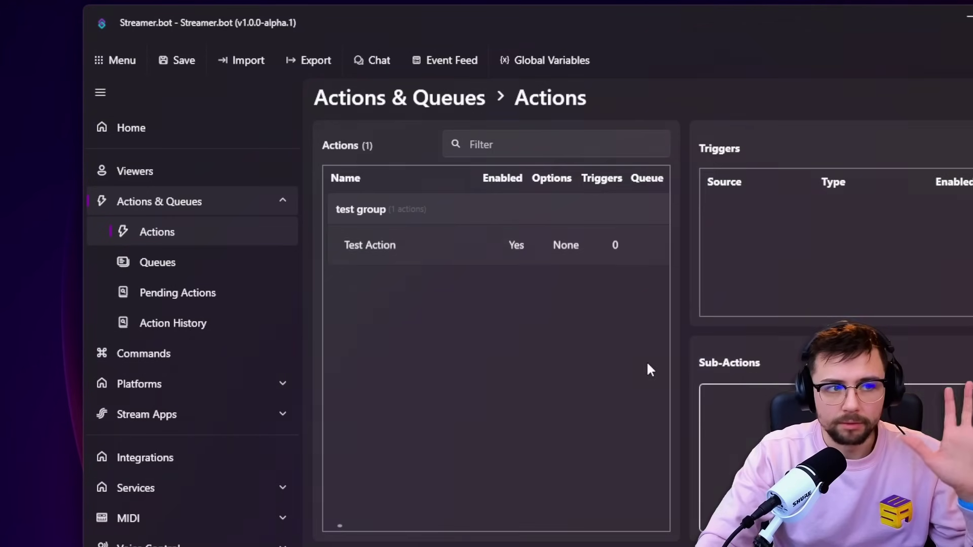
# Try collapsing and expanding "test group" in the 1.0.0-alpha.1 actions list, leaving it collapsed
pyautogui.click(412, 210)
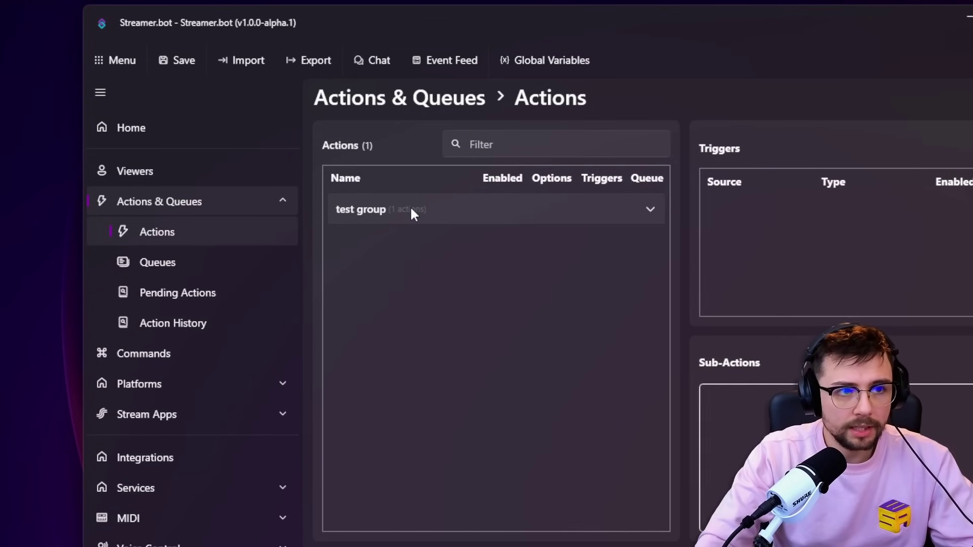
pyautogui.click(411, 211)
pyautogui.click(411, 210)
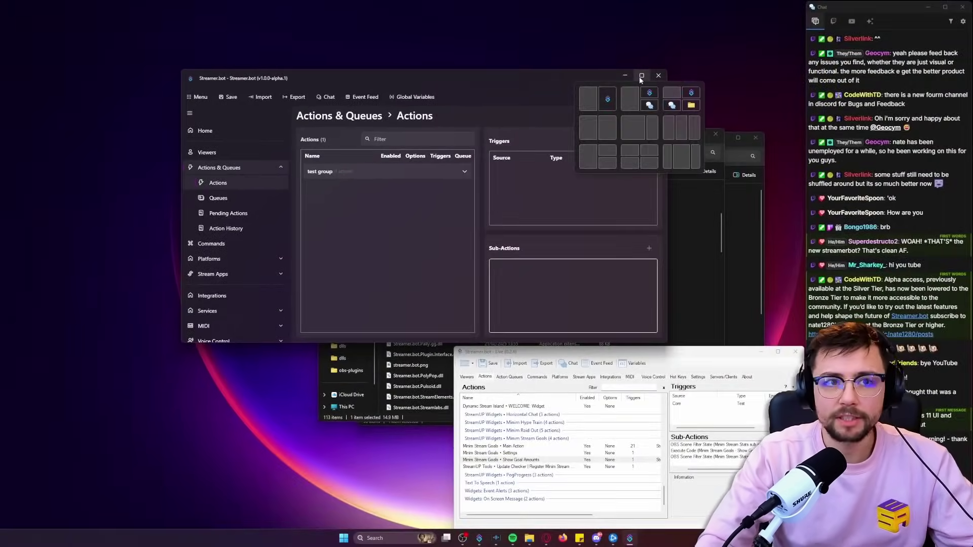
# Compare the full-screen Actions layouts of 1.0.0-alpha.1 and version 0.2.6, restoring each window to its smaller size
pyautogui.click(641, 76)
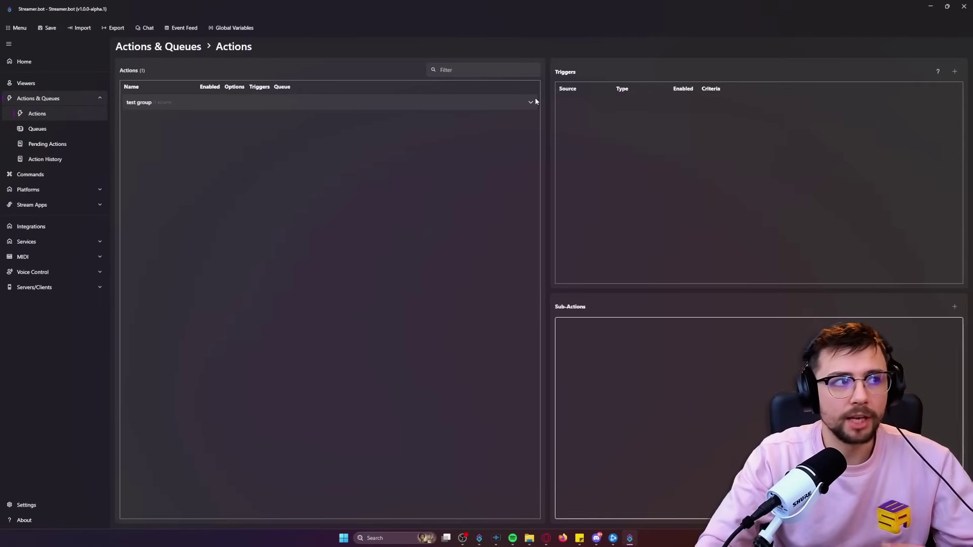
pyautogui.doubleClick(642, 11)
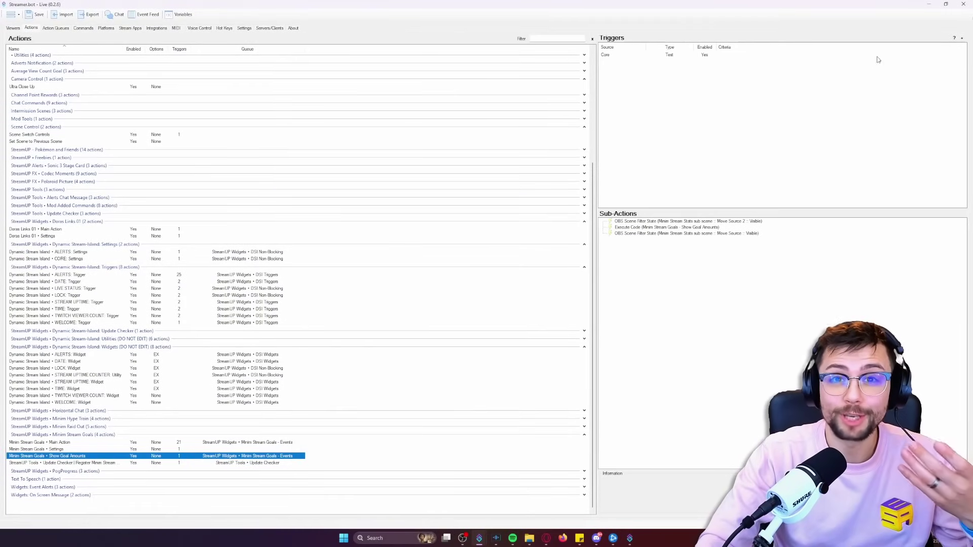
pyautogui.click(945, 4)
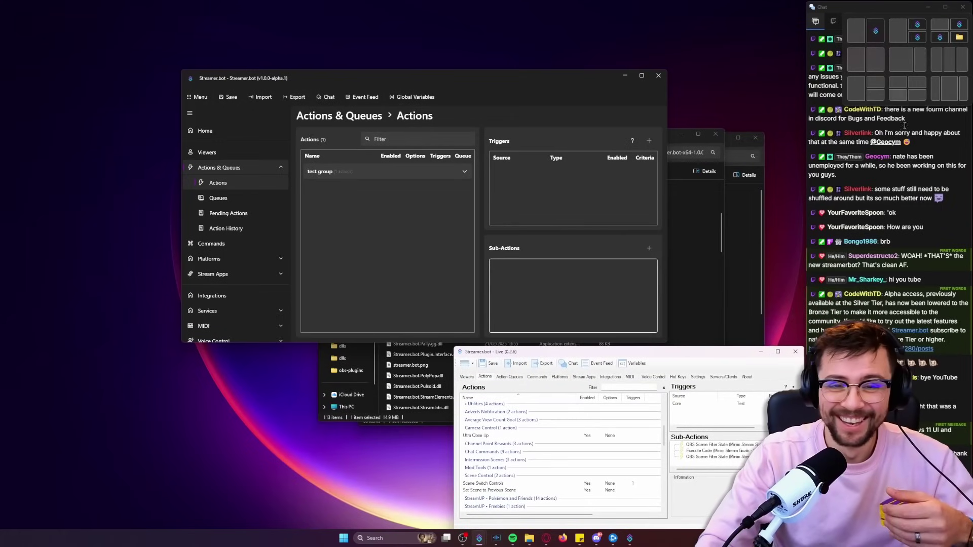
pyautogui.click(779, 353)
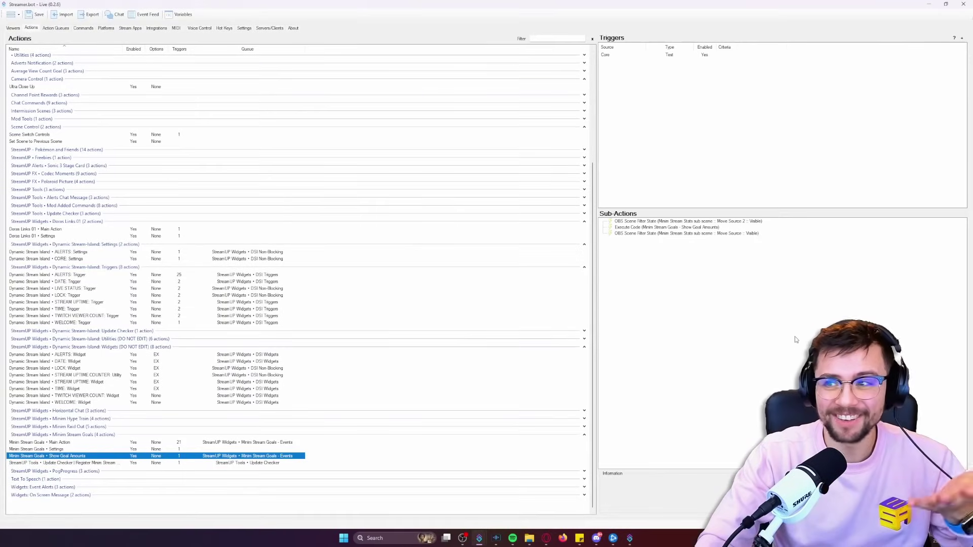
pyautogui.click(946, 6)
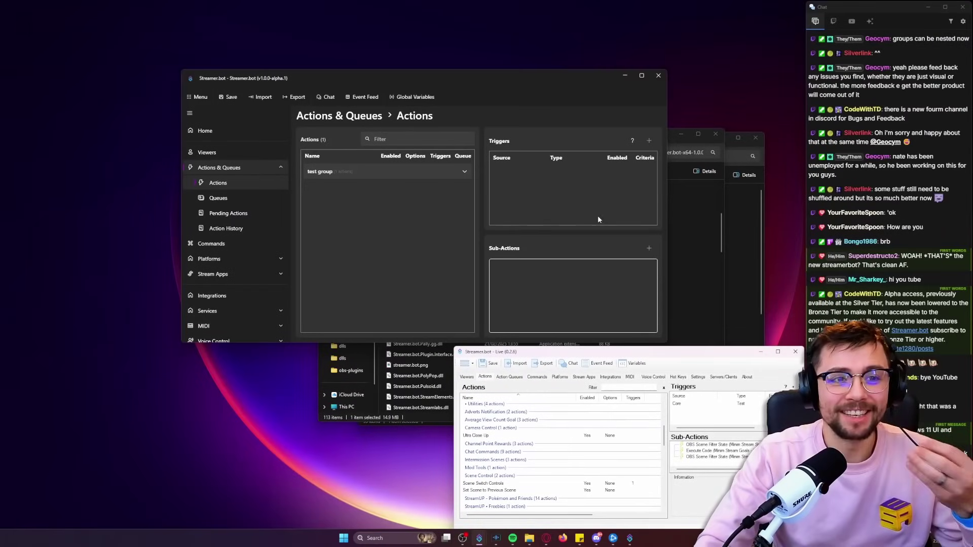
# Return to the 1.0.0-alpha.1 window, expand "test group" to view its action, and collapse it again
pyautogui.click(523, 74)
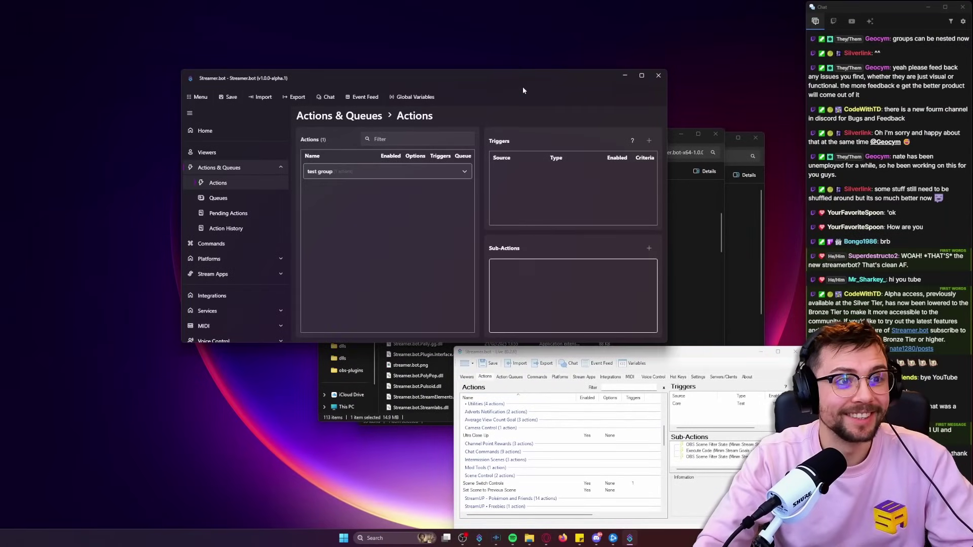
pyautogui.click(464, 173)
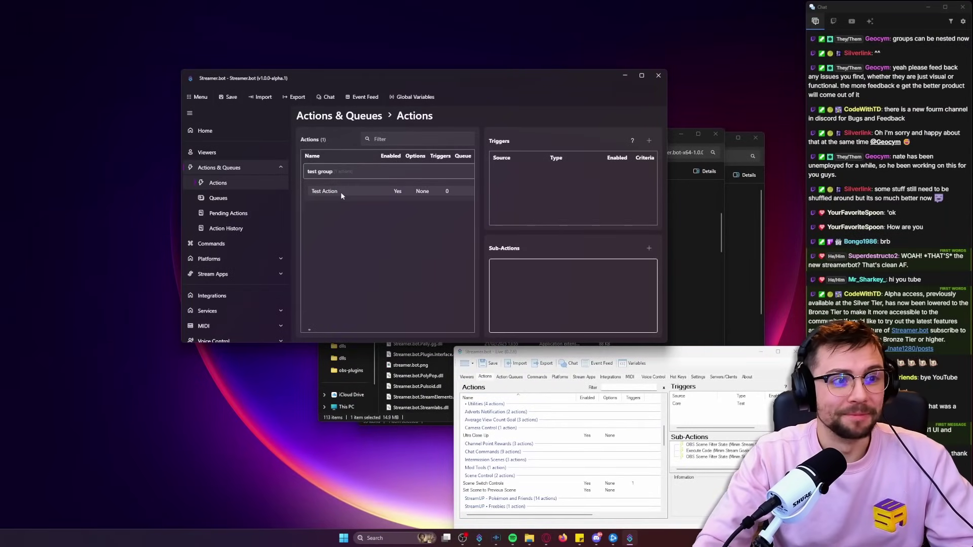
pyautogui.click(468, 169)
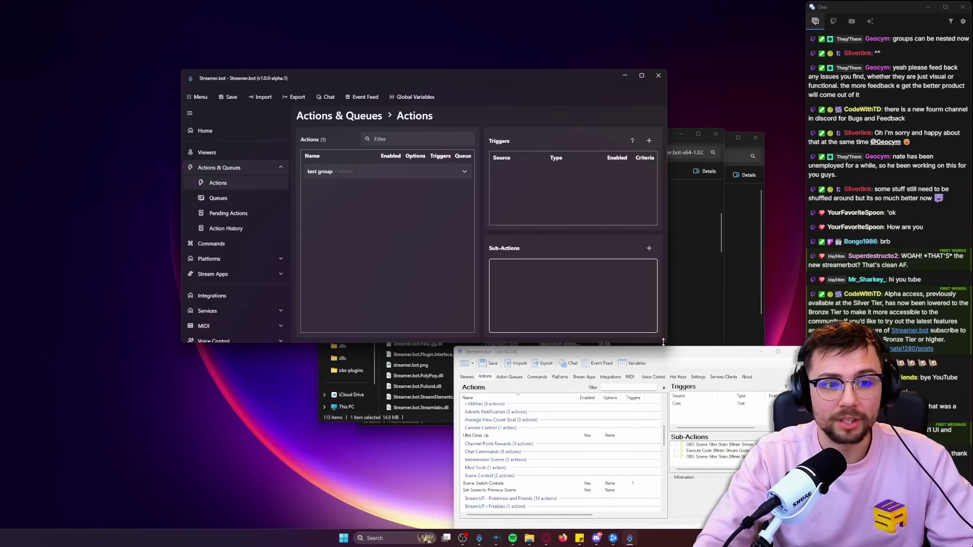
# Enlarge the 1.0.0-alpha.1 window, widen the Actions pane, make the Sub-Actions pane taller than Triggers, and expand "test group"
pyautogui.moveTo(665, 341); pyautogui.dragTo(781, 432)
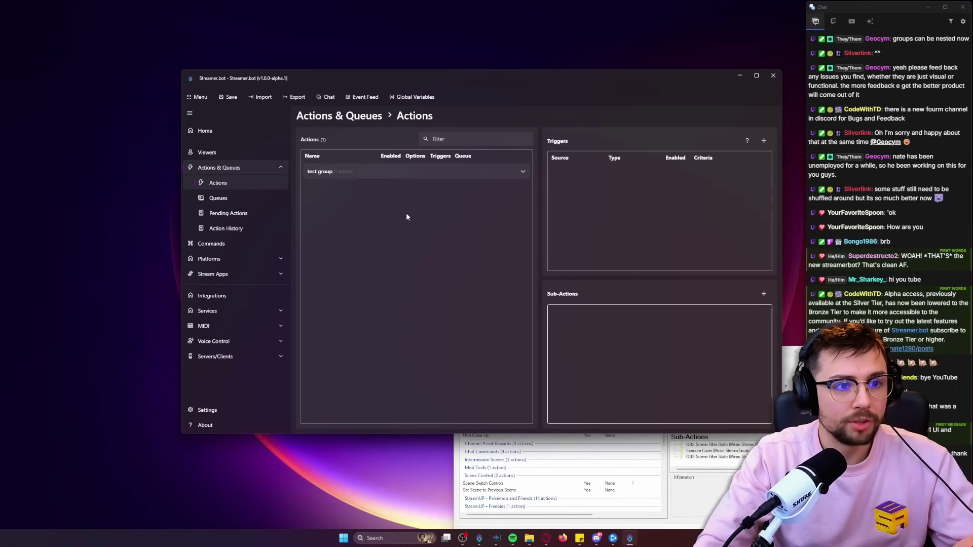
pyautogui.moveTo(540, 213); pyautogui.dragTo(578, 217)
pyautogui.moveTo(659, 303); pyautogui.dragTo(672, 267)
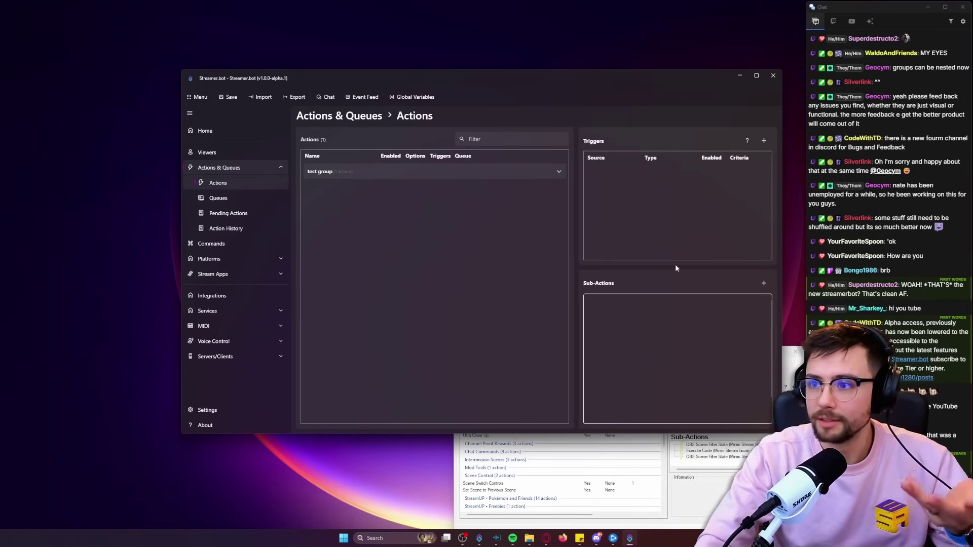
pyautogui.click(552, 172)
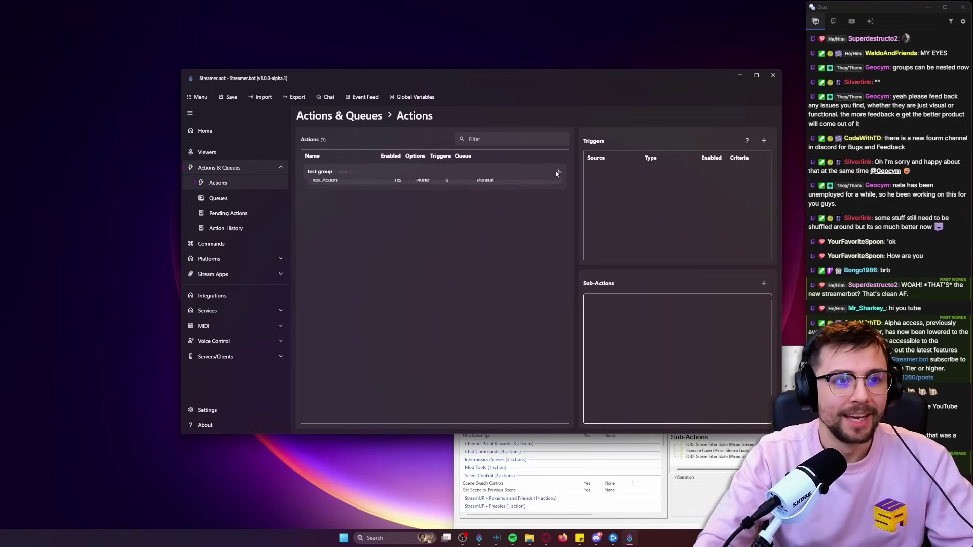
# Examine the trigger categories that can be added to Test Action in the Triggers pane
pyautogui.rightClick(609, 199)
pyautogui.moveTo(638, 289)
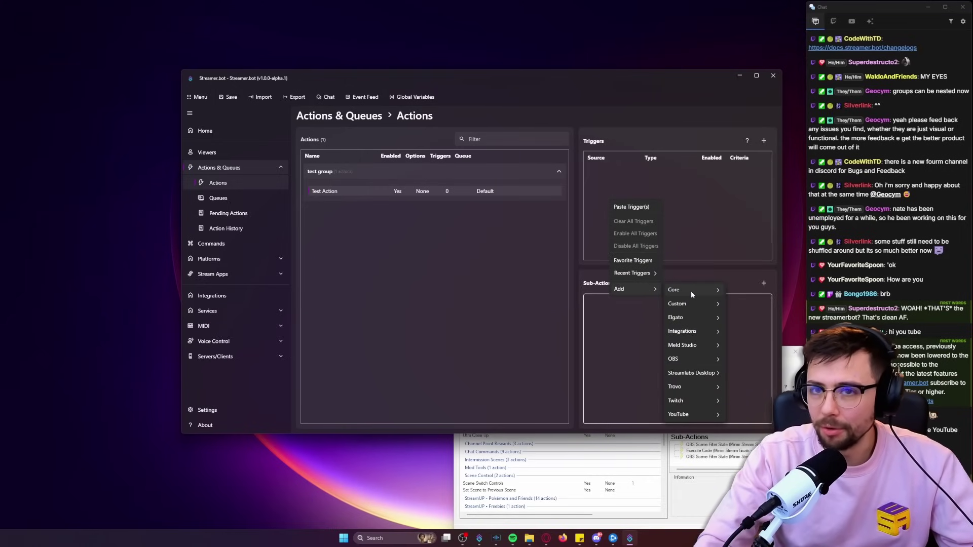
pyautogui.moveTo(691, 289)
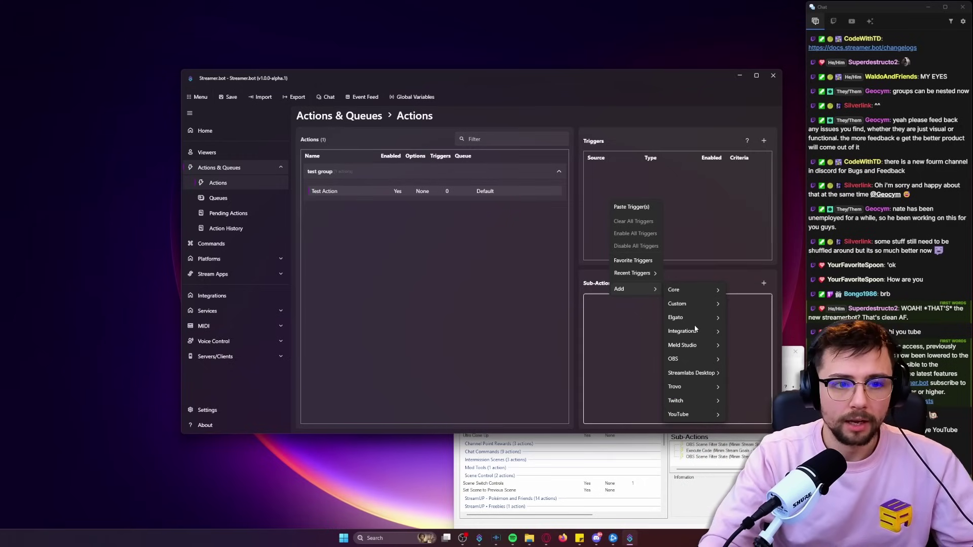
pyautogui.moveTo(685, 345)
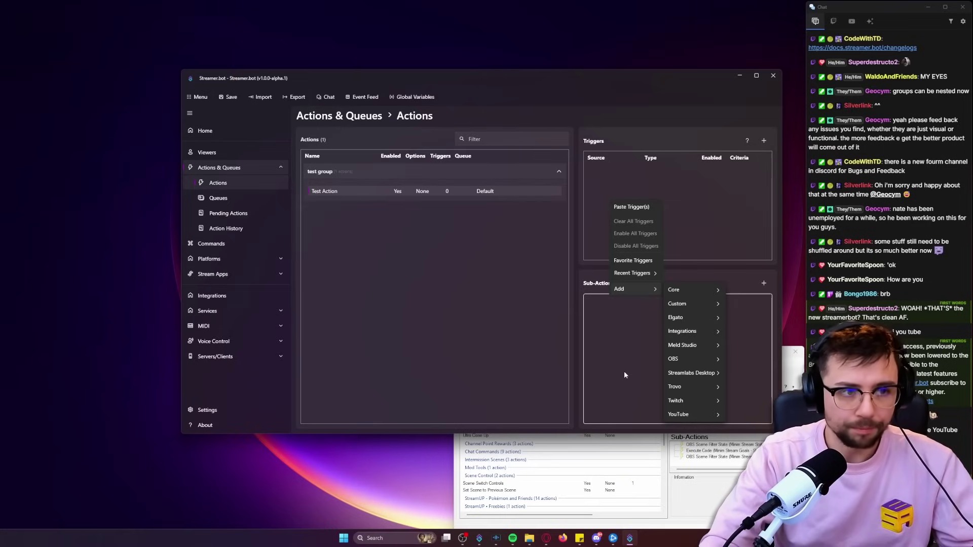
pyautogui.click(625, 371)
# Add a Core > Logic If/Else sub-action to Test Action with input "test", operation Equals and value "1"
pyautogui.rightClick(638, 320)
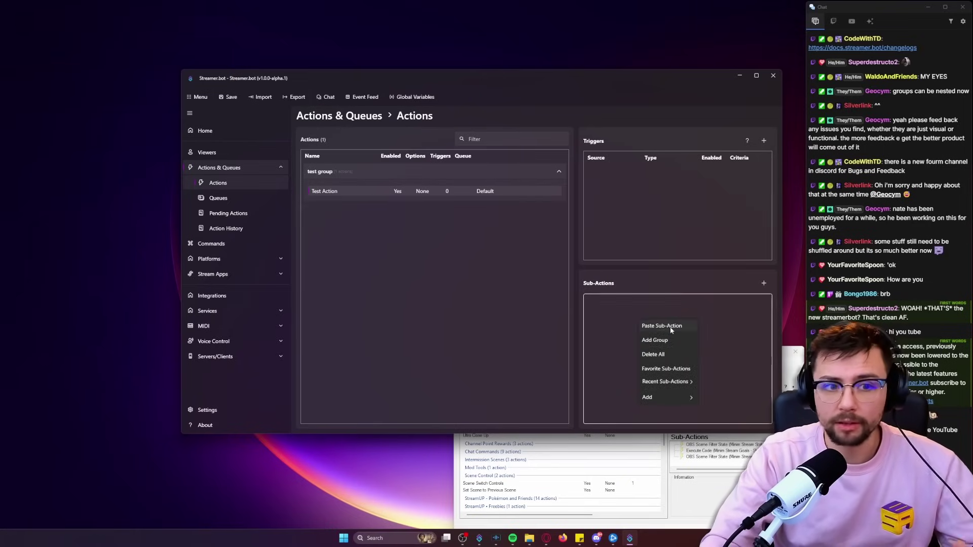
pyautogui.moveTo(669, 397)
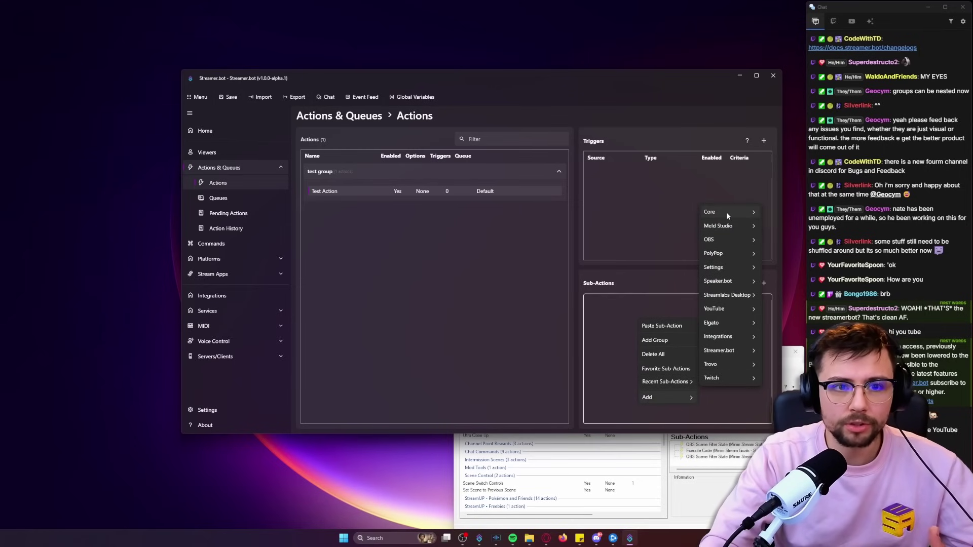
pyautogui.moveTo(726, 212)
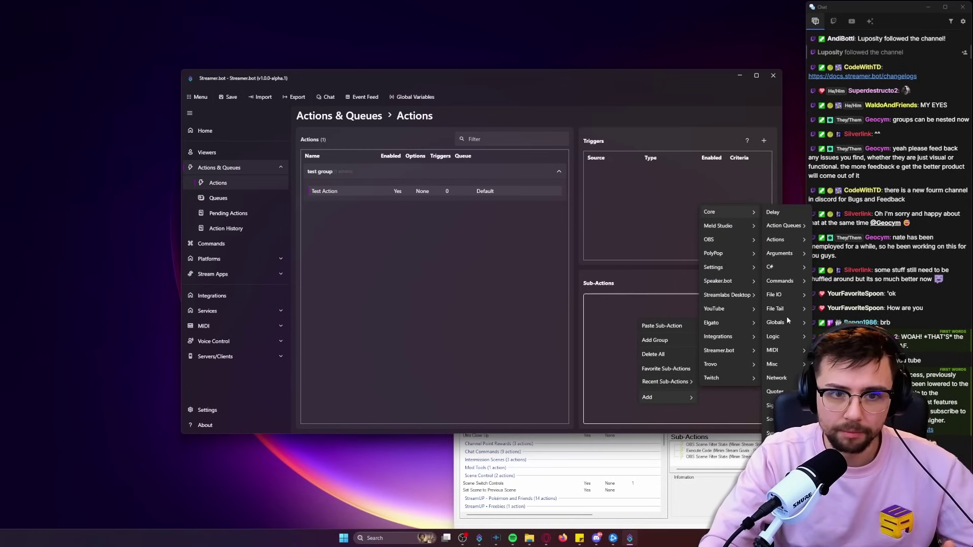
pyautogui.moveTo(789, 322)
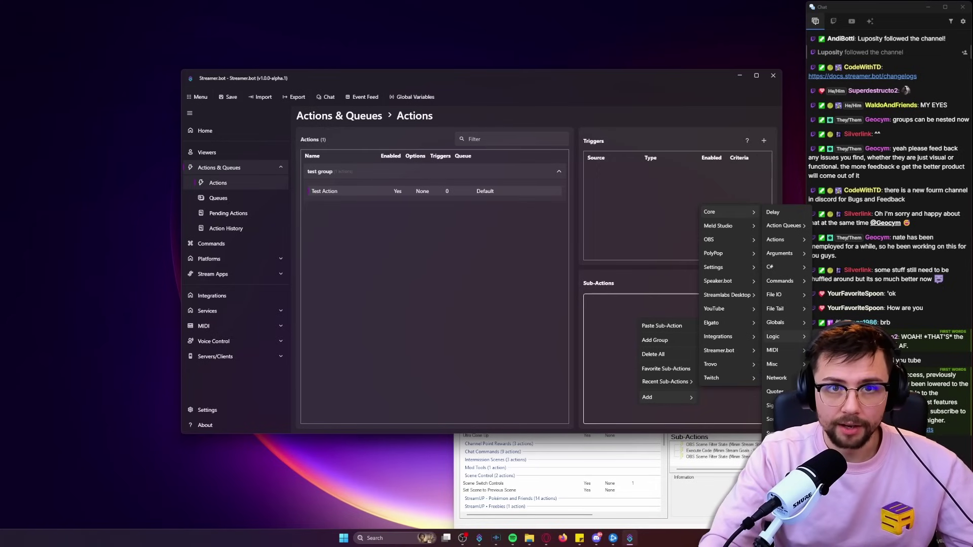
pyautogui.click(773, 336)
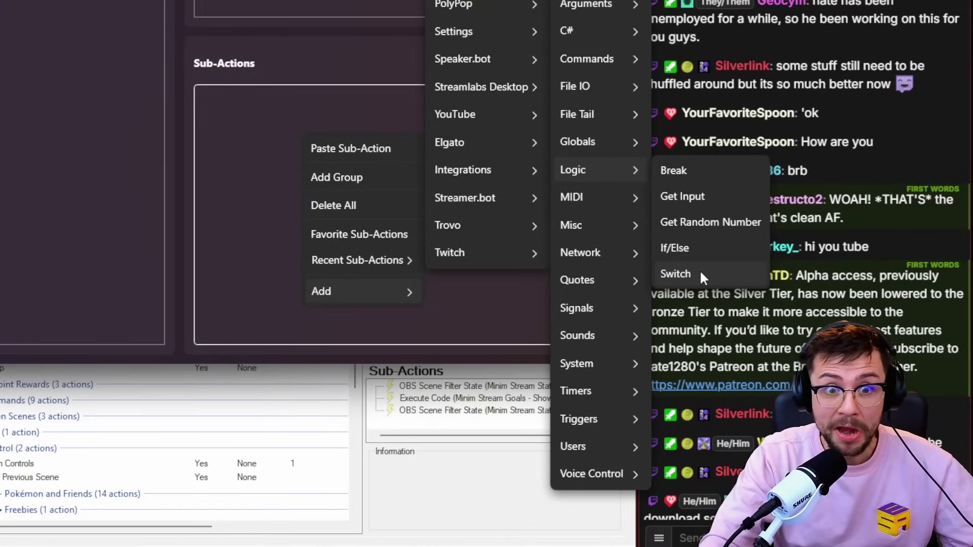
pyautogui.click(704, 251)
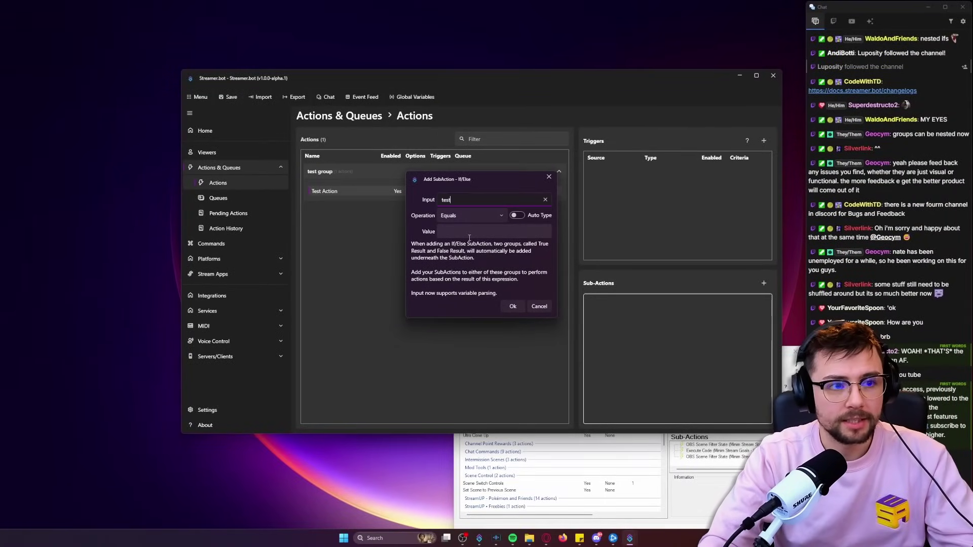
pyautogui.click(469, 233)
pyautogui.write('1')
pyautogui.click(512, 307)
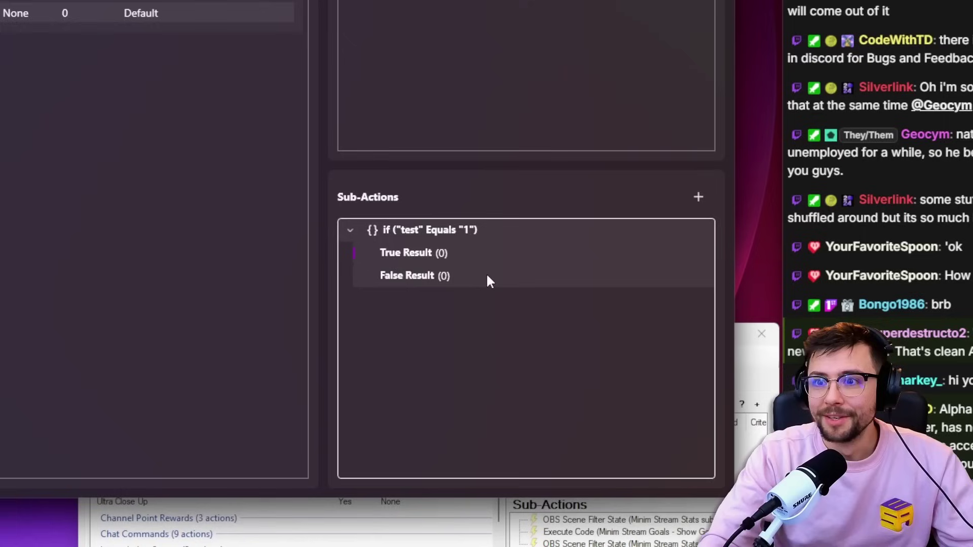
# Inspect the False Result and True Result branches, comparing the options offered on True Result with those on the empty Sub-Actions area
pyautogui.click(487, 276)
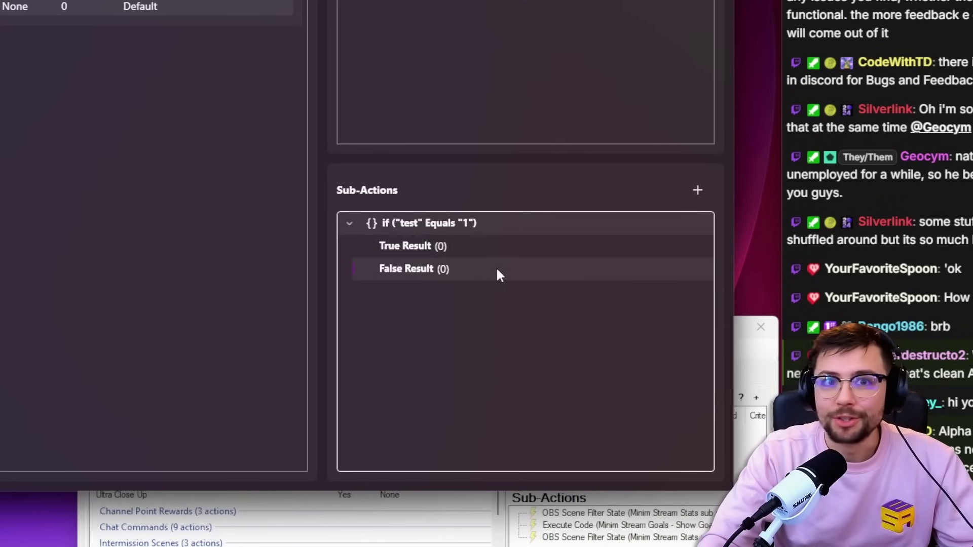
pyautogui.click(492, 241)
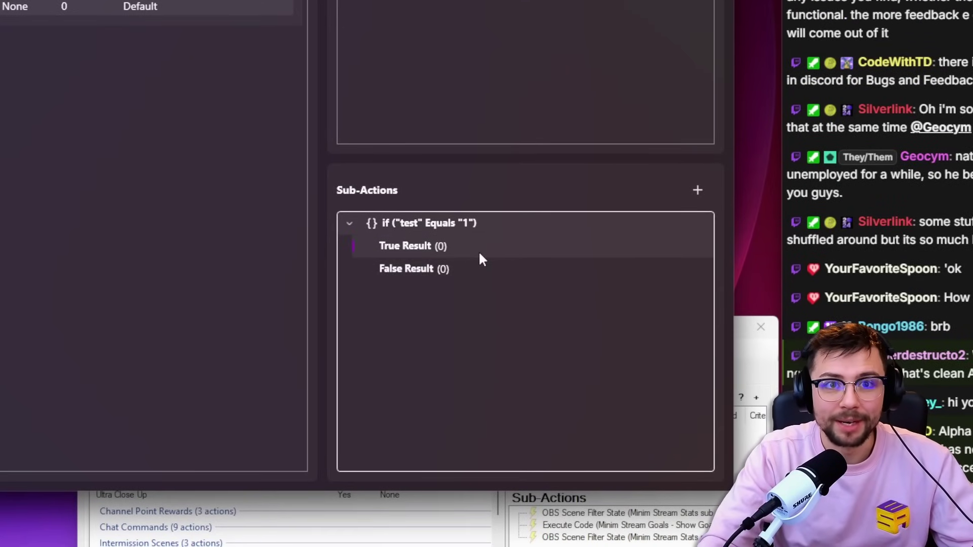
pyautogui.rightClick(450, 251)
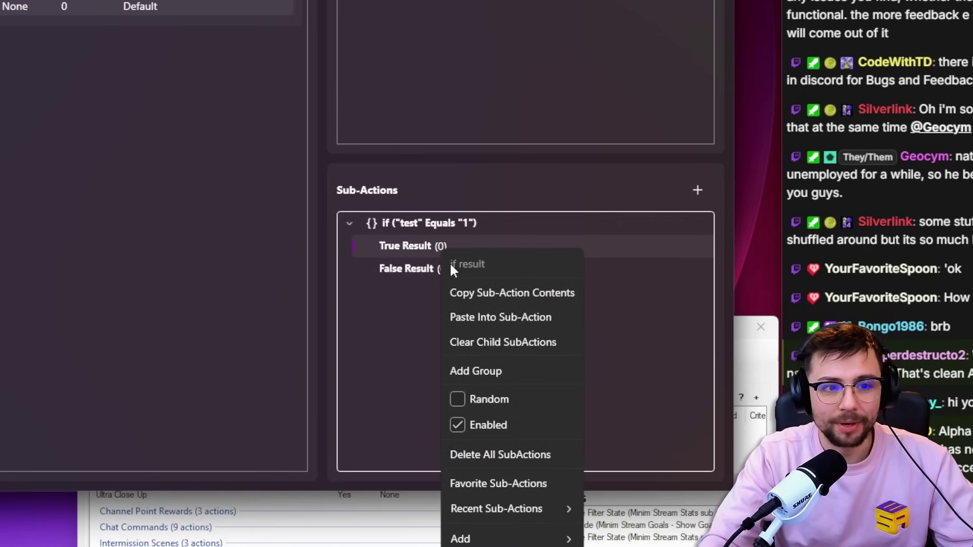
pyautogui.rightClick(415, 241)
pyautogui.rightClick(417, 244)
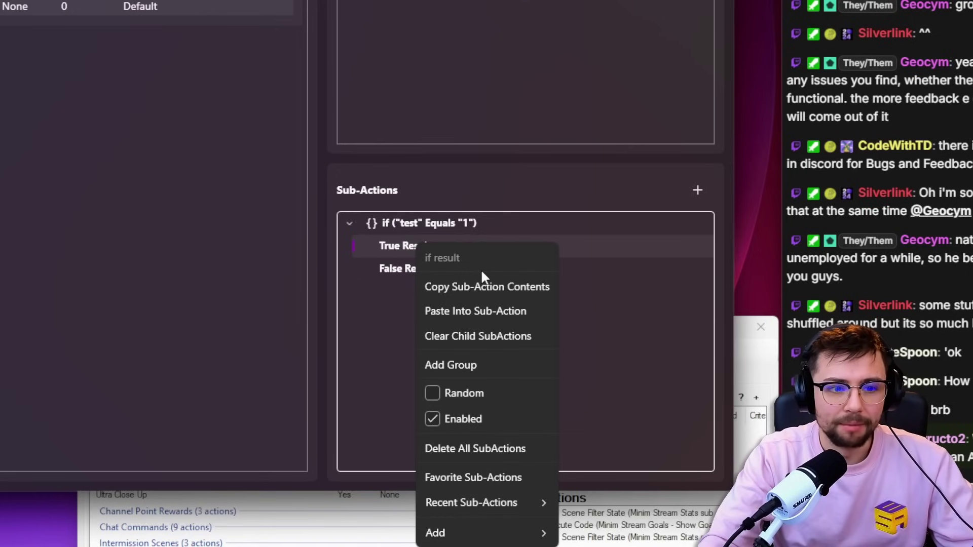
pyautogui.click(402, 290)
pyautogui.rightClick(458, 316)
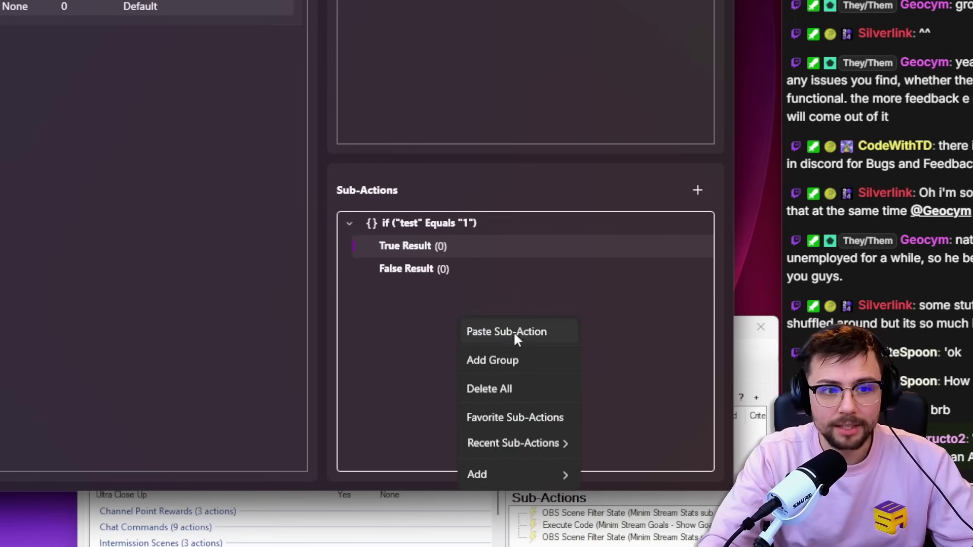
# Add a Core > Delay sub-action of 100 ms under the True Result branch
pyautogui.rightClick(419, 255)
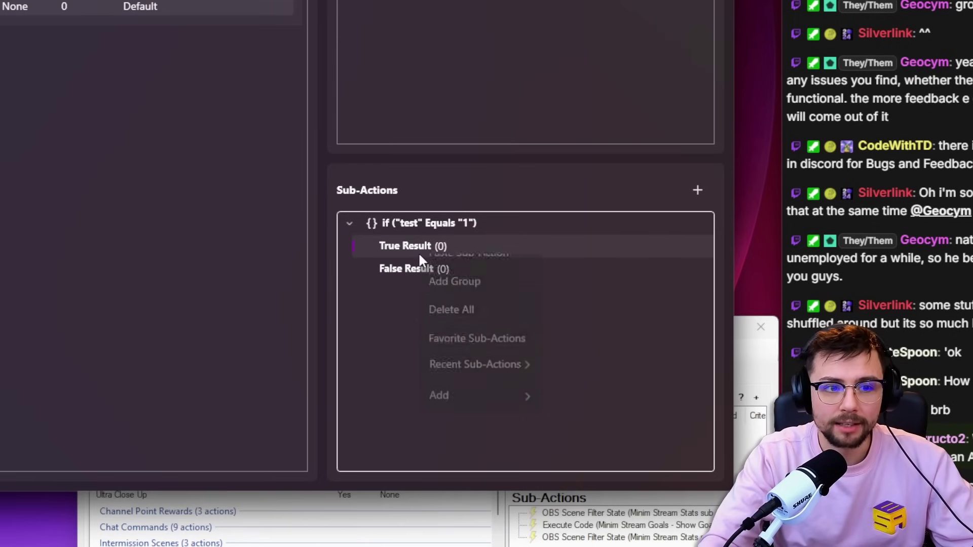
pyautogui.moveTo(479, 415)
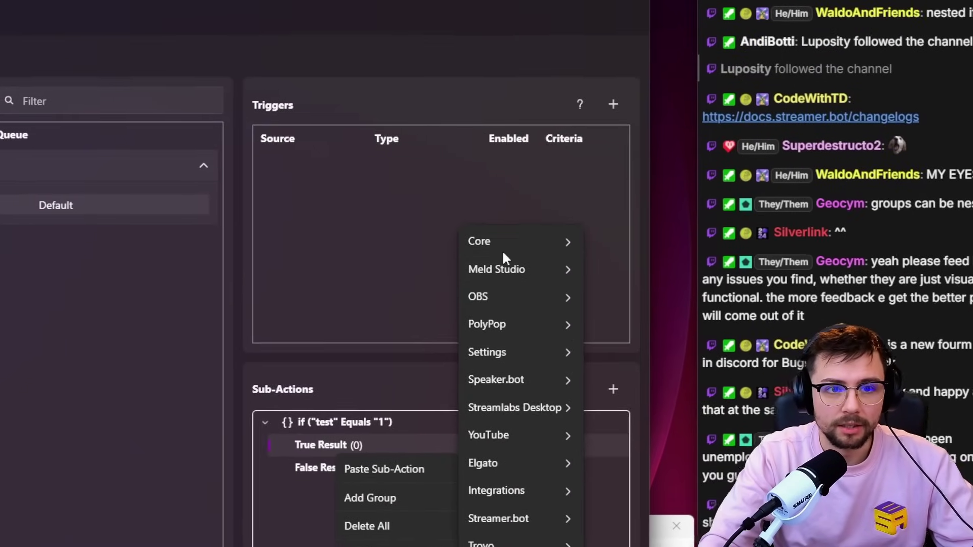
pyautogui.moveTo(517, 243)
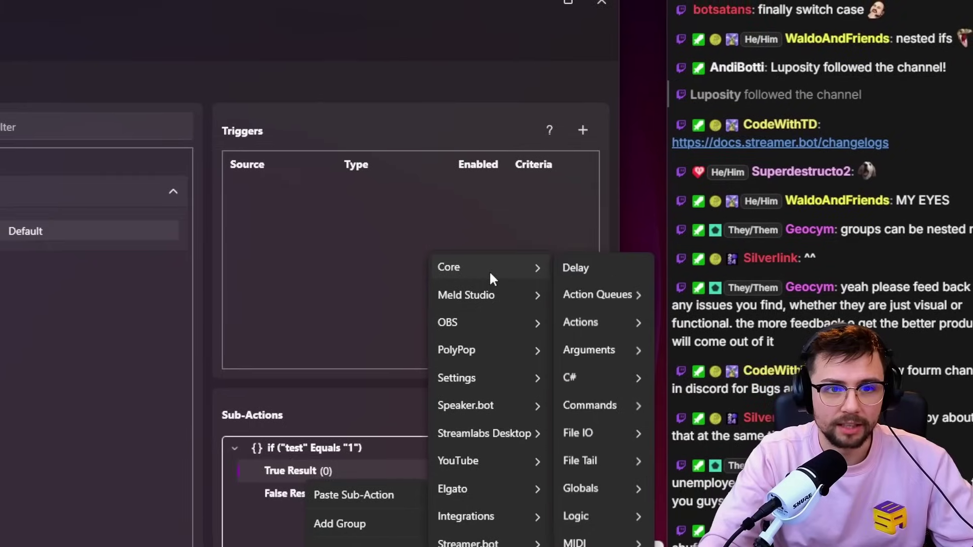
pyautogui.click(615, 264)
pyautogui.click(56, 317)
pyautogui.write('100')
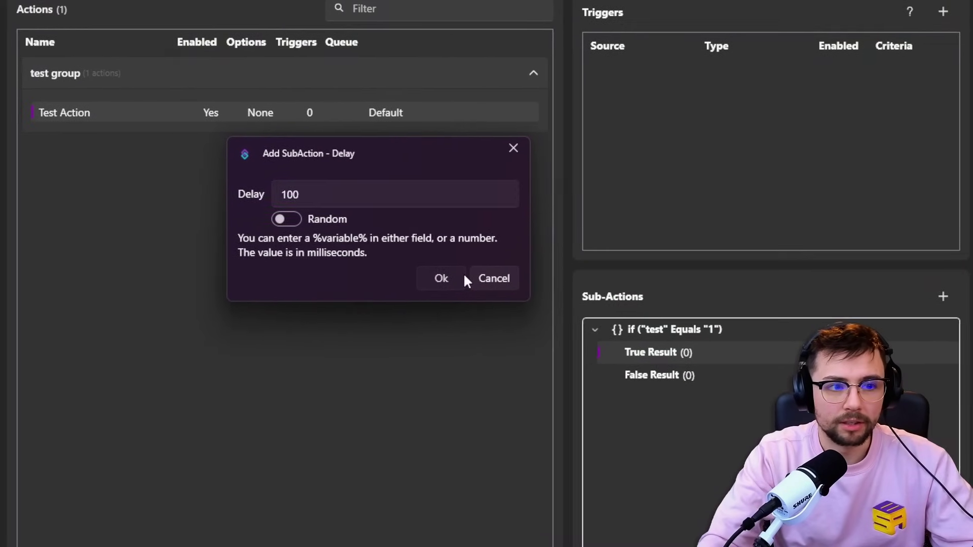
pyautogui.click(513, 345)
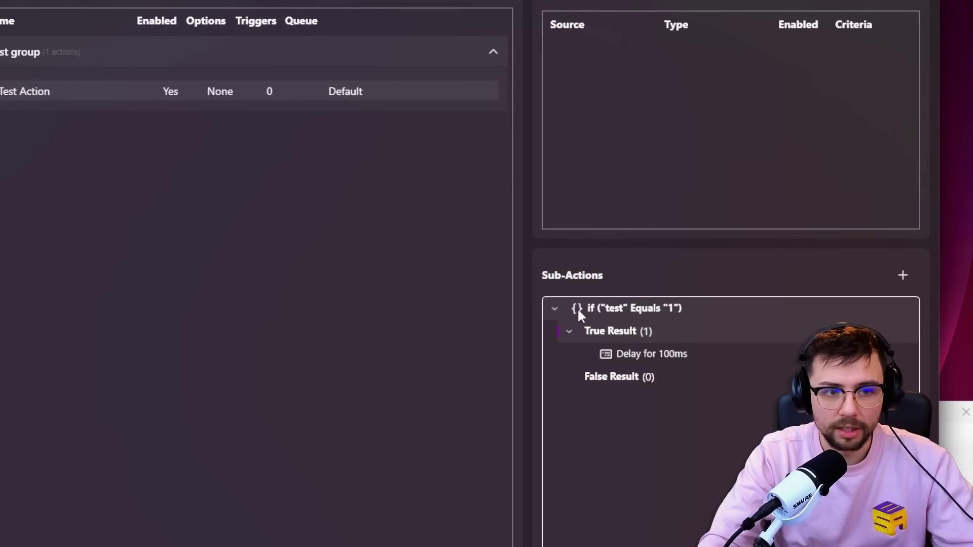
# Mark the "Delay for 100ms" sub-action under True Result as a favorite
pyautogui.moveTo(622, 330)
pyautogui.mouseDown()
pyautogui.moveTo(634, 355)
pyautogui.moveTo(634, 300)
pyautogui.moveTo(637, 325)
pyautogui.mouseUp()
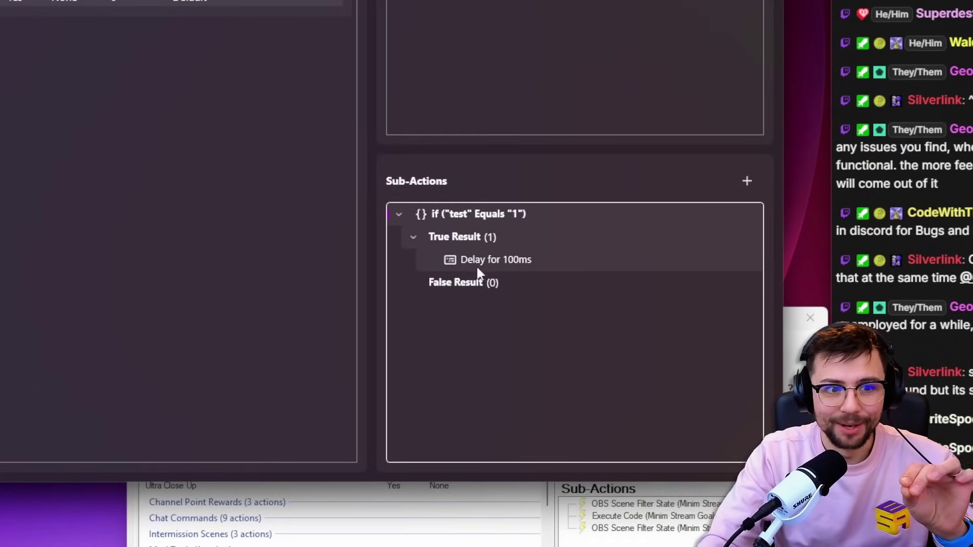
pyautogui.click(480, 255)
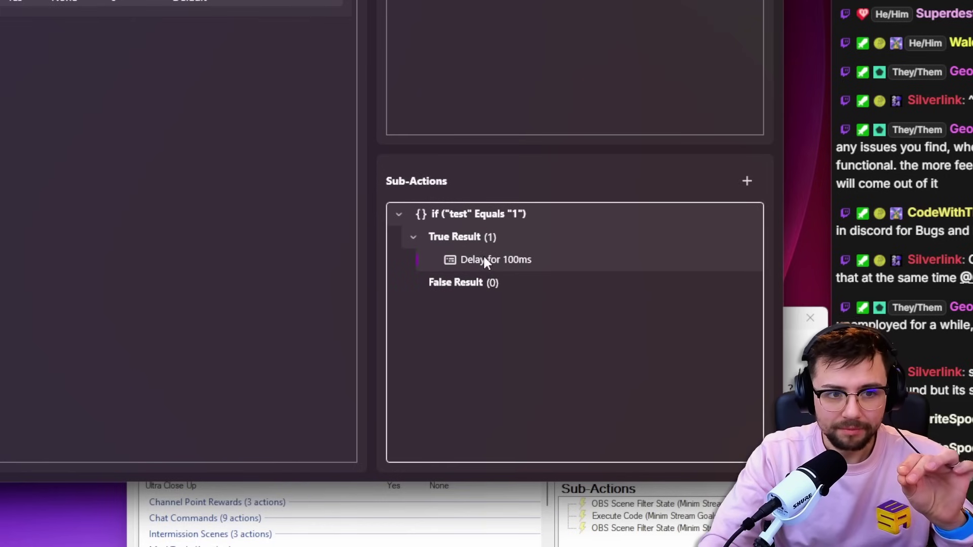
pyautogui.rightClick(486, 260)
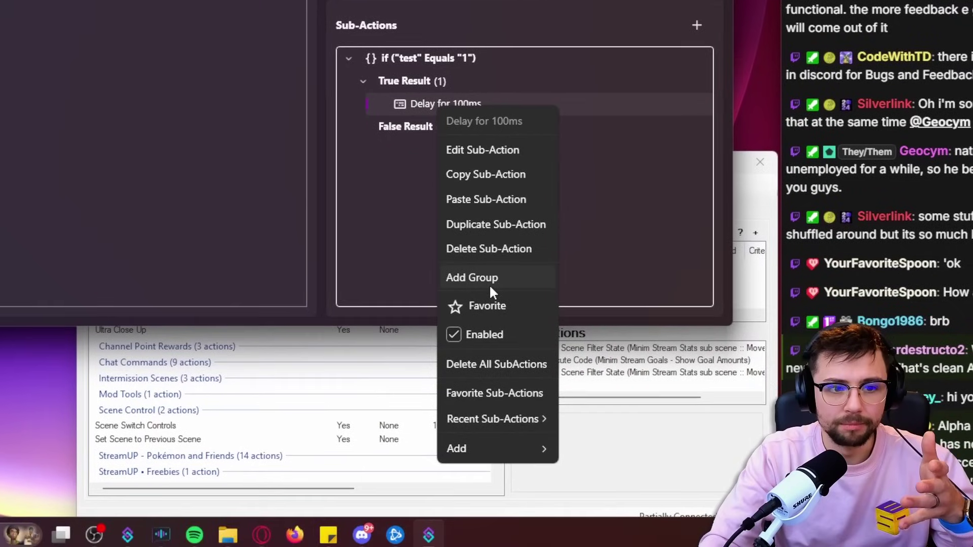
pyautogui.click(490, 303)
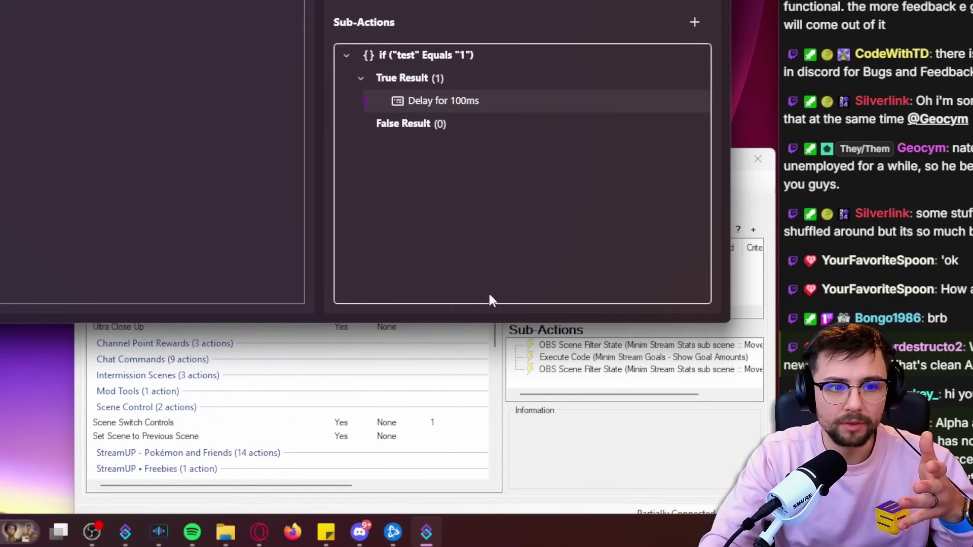
# Check the Delay's favorite option, then examine the Add, Favorite Sub-Actions and Recent Sub-Actions lists
pyautogui.rightClick(466, 103)
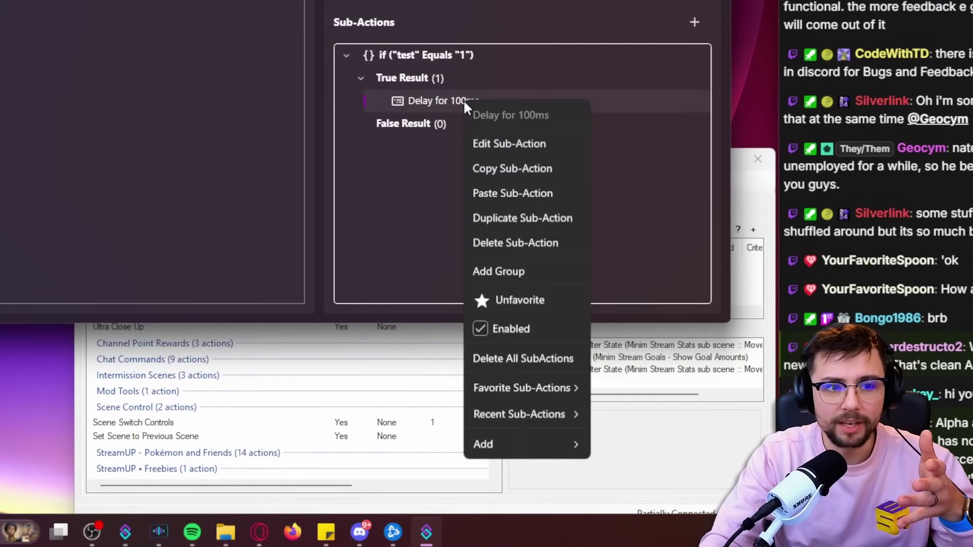
pyautogui.click(417, 243)
pyautogui.rightClick(429, 217)
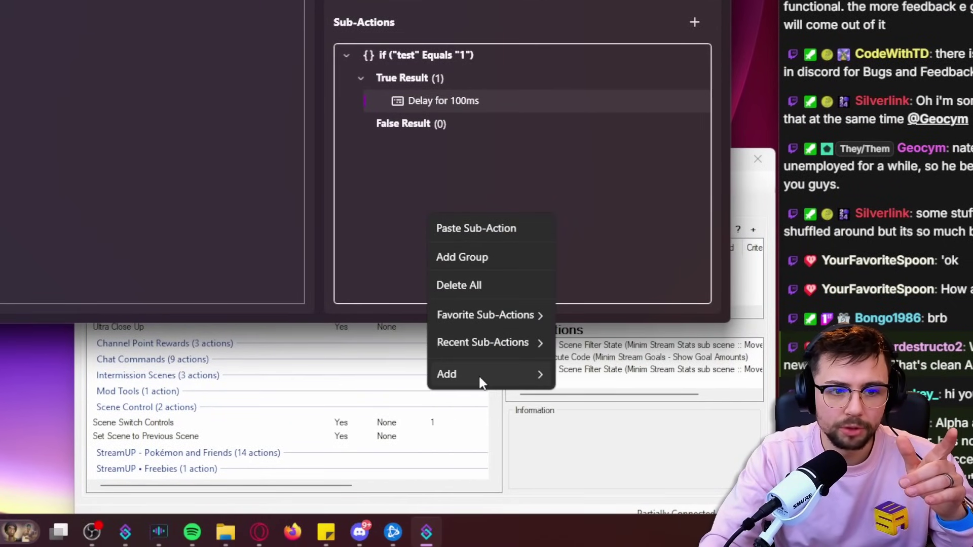
pyautogui.moveTo(478, 375)
pyautogui.moveTo(627, 5)
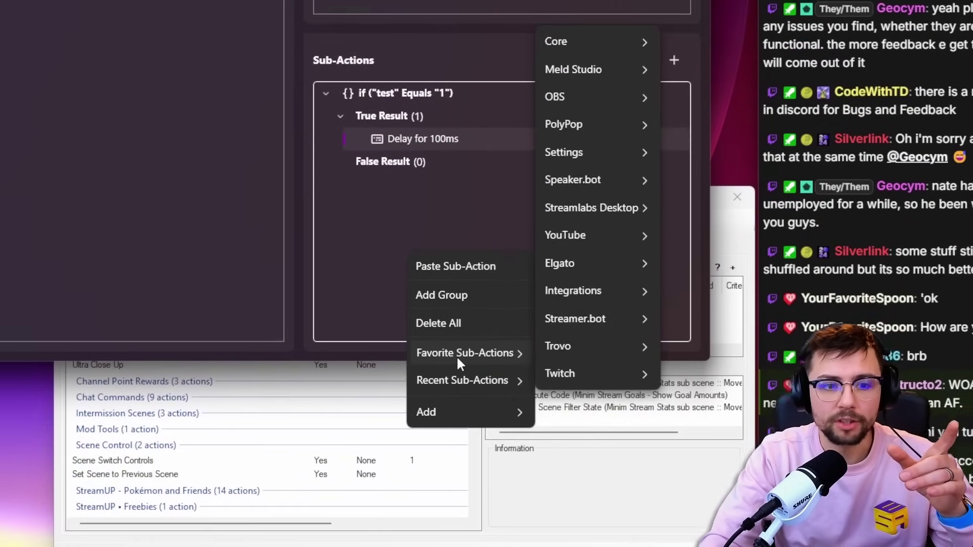
pyautogui.moveTo(490, 318)
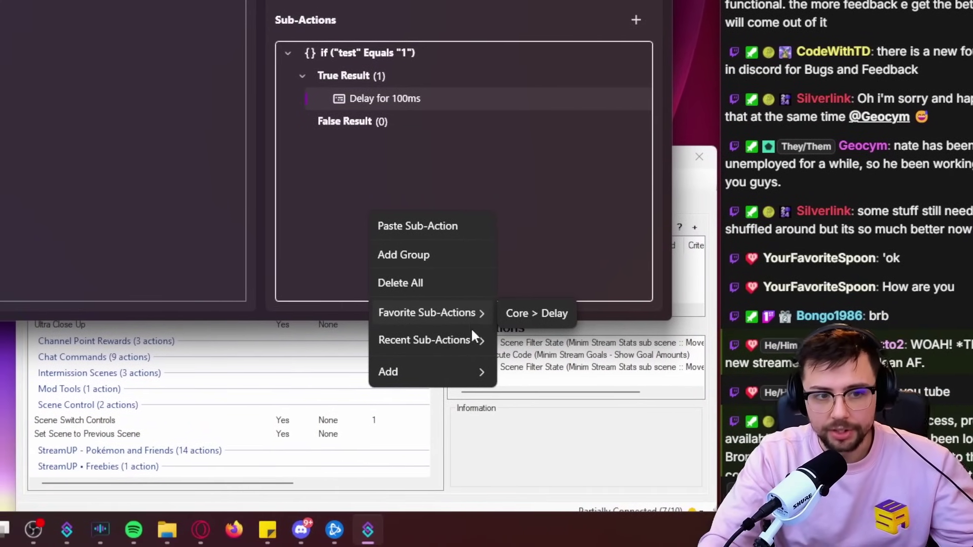
pyautogui.moveTo(446, 338)
pyautogui.moveTo(467, 312)
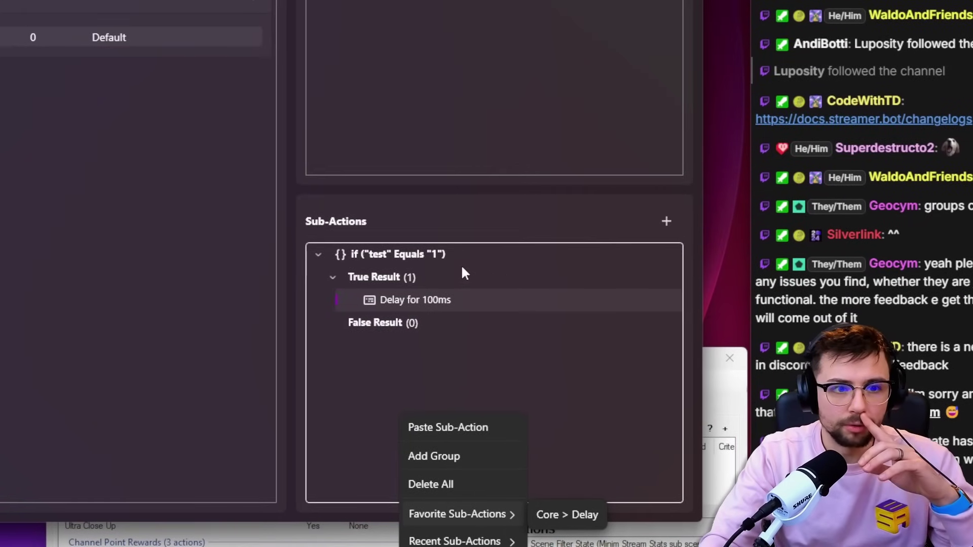
# Compare the sub-action options in the version 0.2.6 window, then return to the 1.0.0-alpha.1 window
pyautogui.rightClick(421, 98)
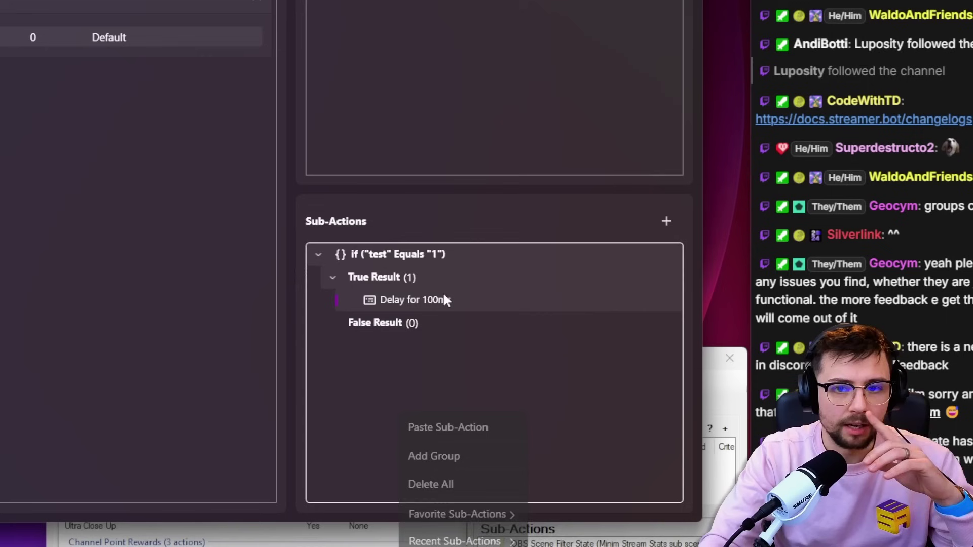
pyautogui.rightClick(582, 451)
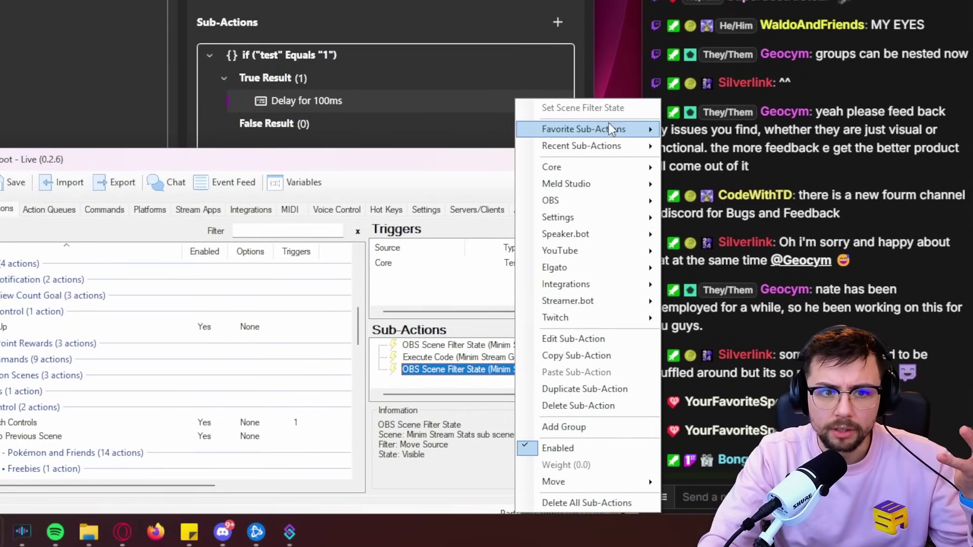
pyautogui.moveTo(610, 123)
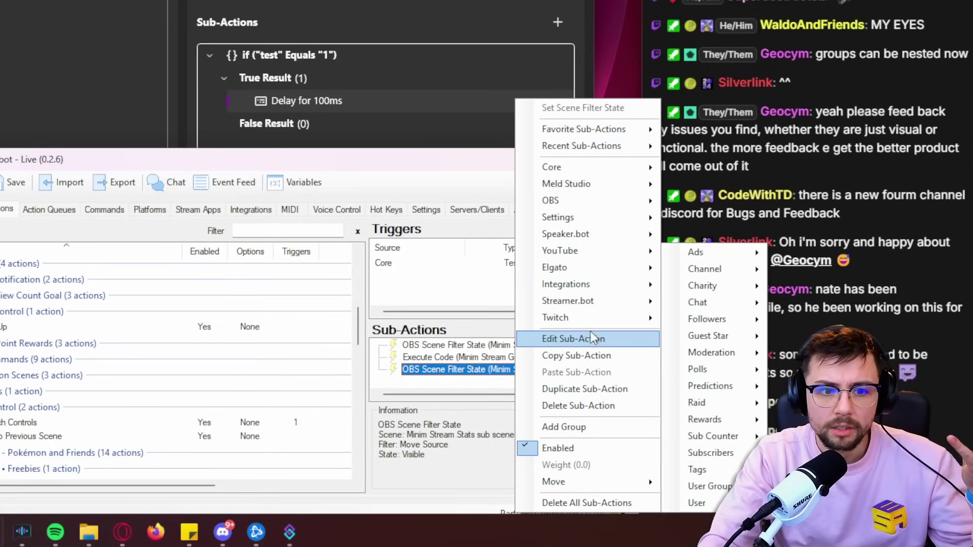
pyautogui.rightClick(452, 347)
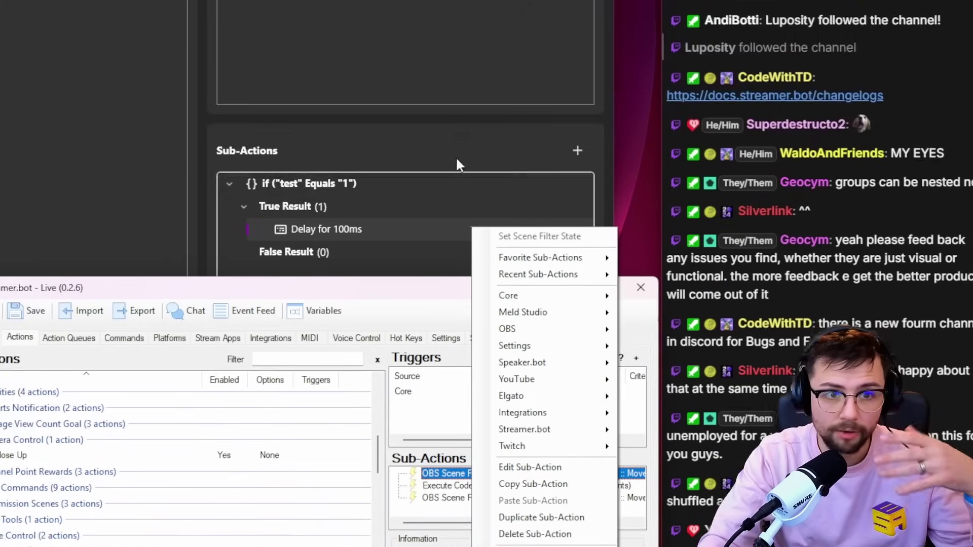
pyautogui.click(457, 159)
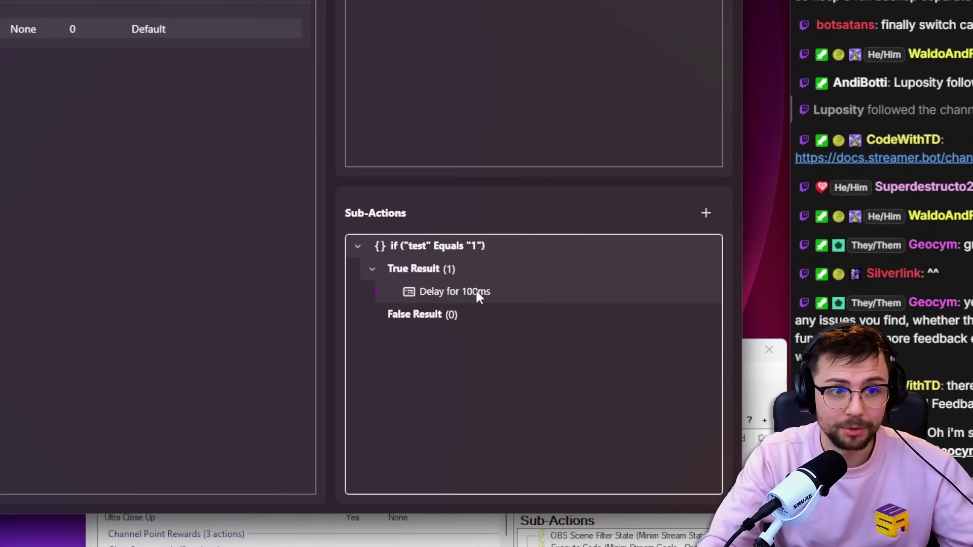
# Add a Core > Logic > Switch sub-action with the input "test" to the test action
pyautogui.rightClick(484, 346)
pyautogui.moveTo(530, 502)
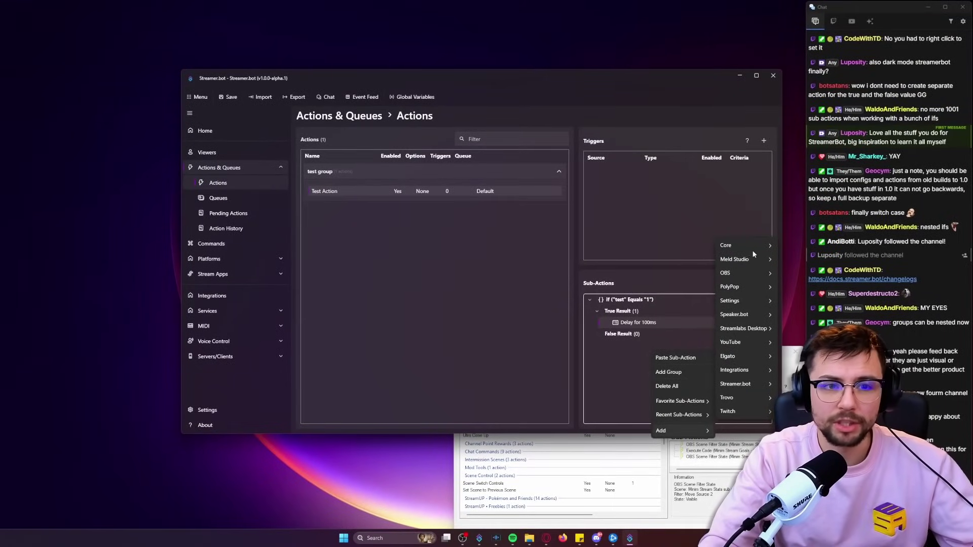
pyautogui.moveTo(749, 244)
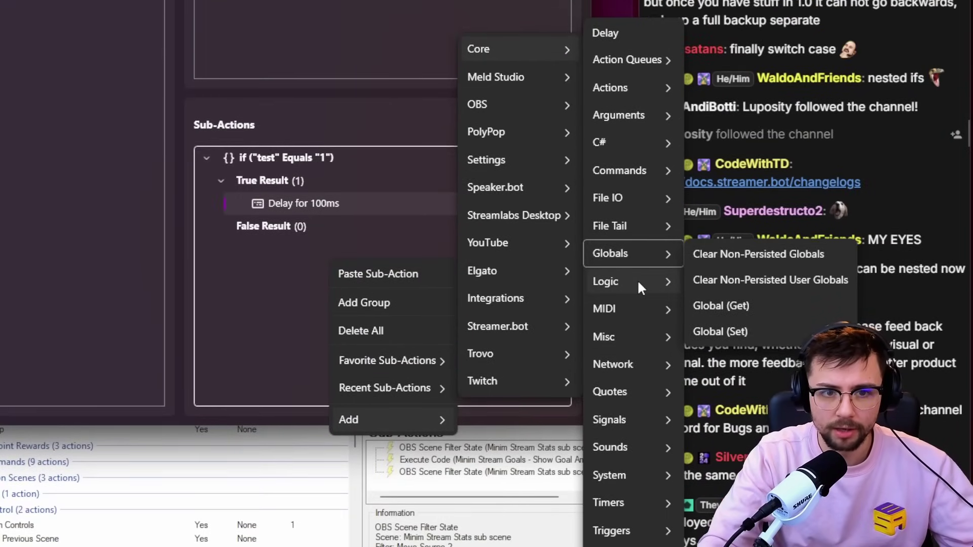
pyautogui.moveTo(639, 285)
pyautogui.click(720, 388)
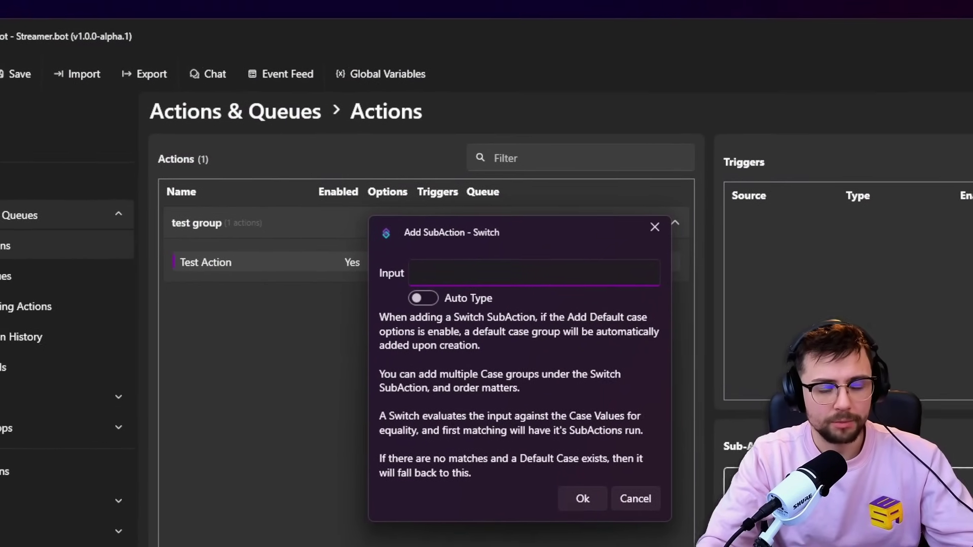
pyautogui.write('test')
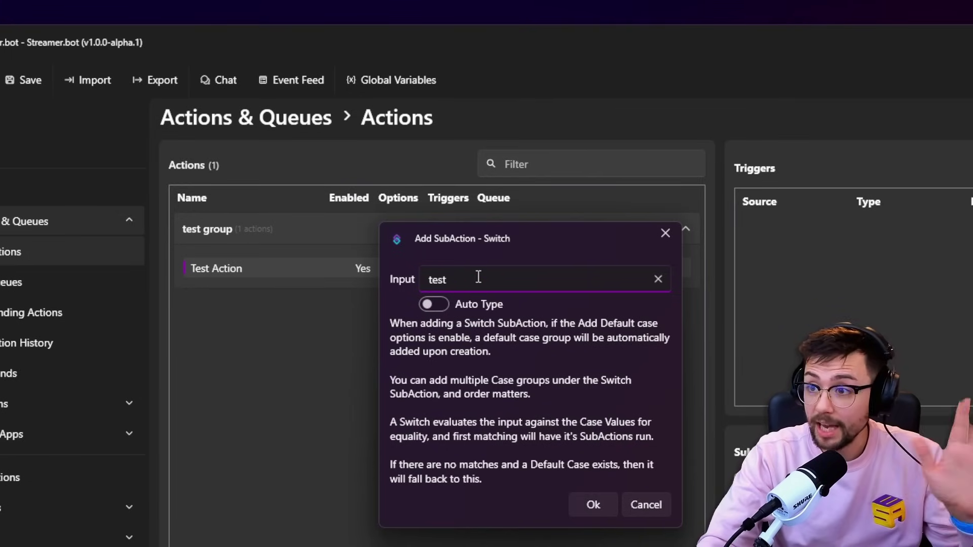
pyautogui.doubleClick(489, 286)
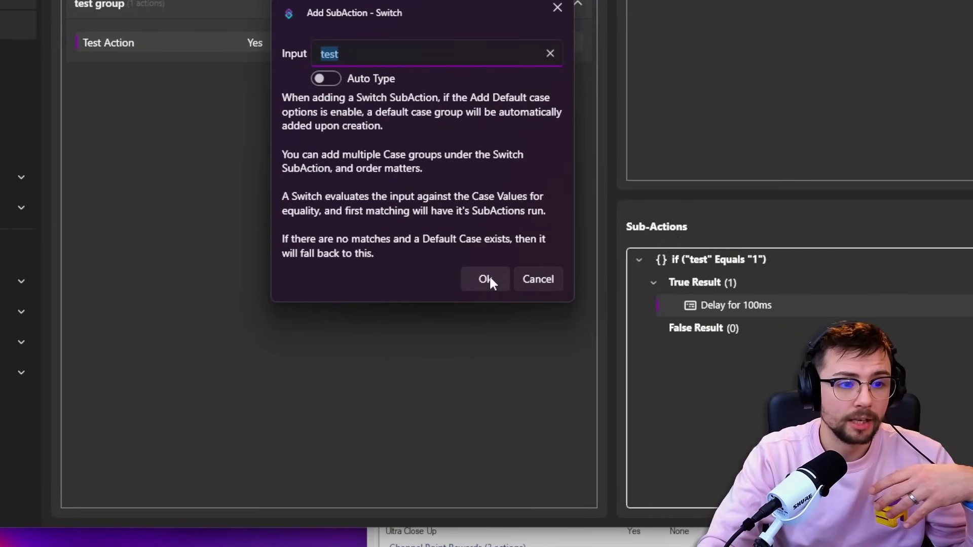
pyautogui.click(485, 278)
# Add a case with the value 1 to the switch ("test") sub-action
pyautogui.click(730, 374)
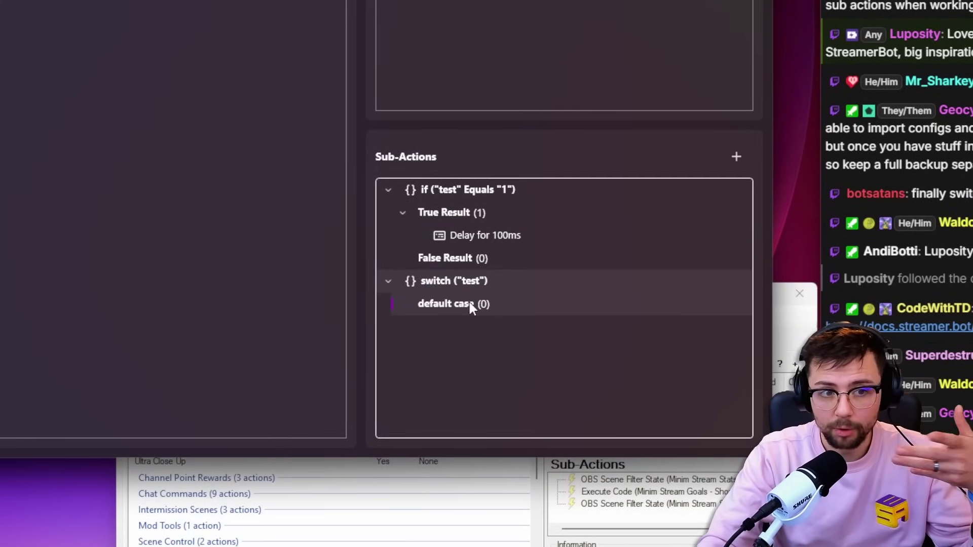
pyautogui.rightClick(491, 300)
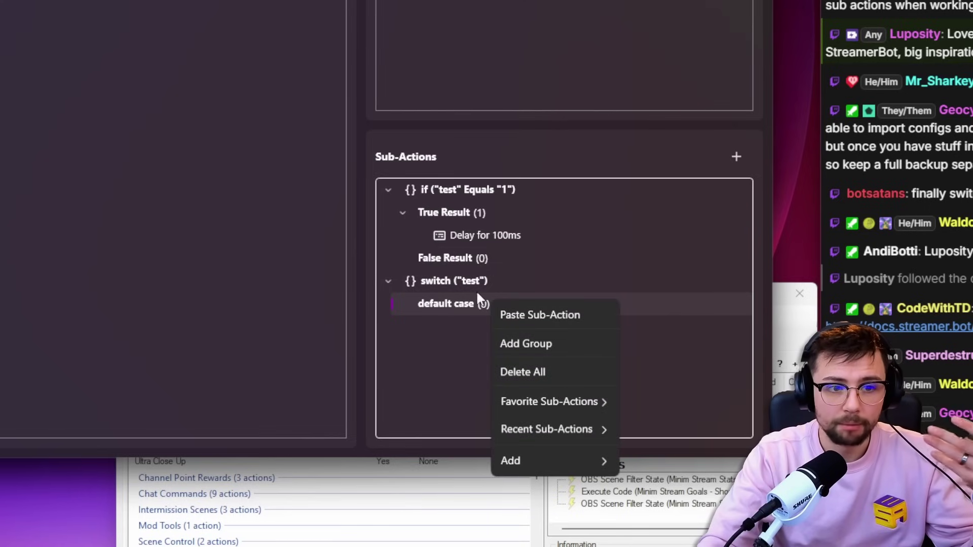
pyautogui.rightClick(471, 286)
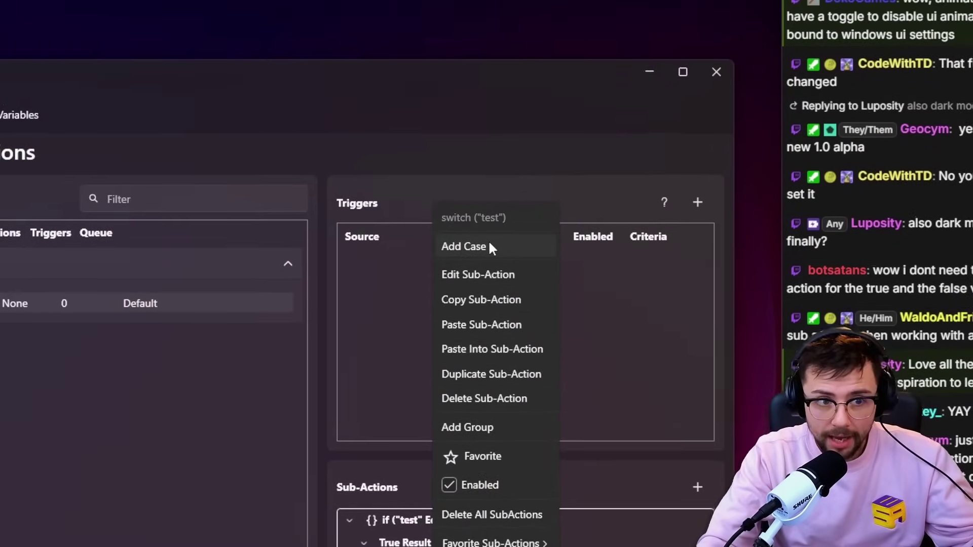
pyautogui.click(495, 133)
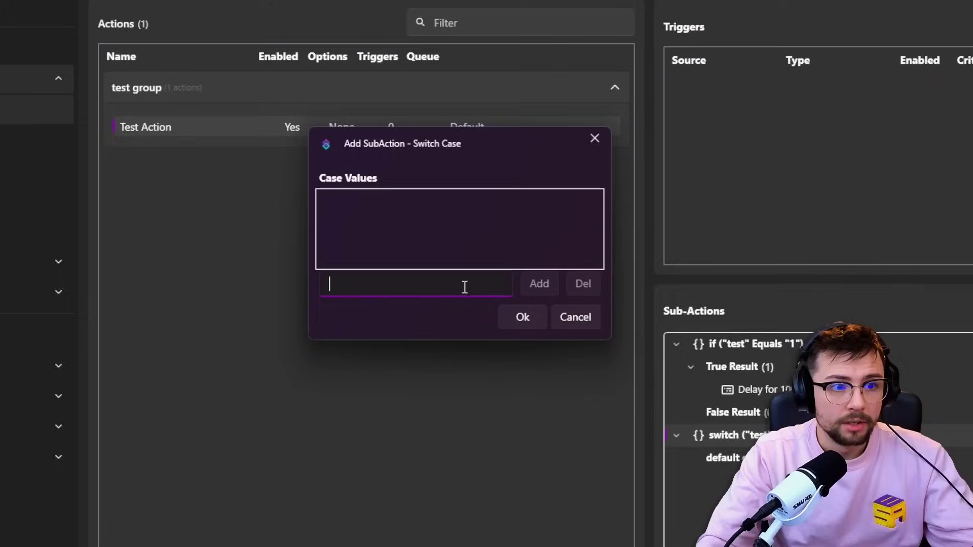
pyautogui.write('1')
pyautogui.click(540, 283)
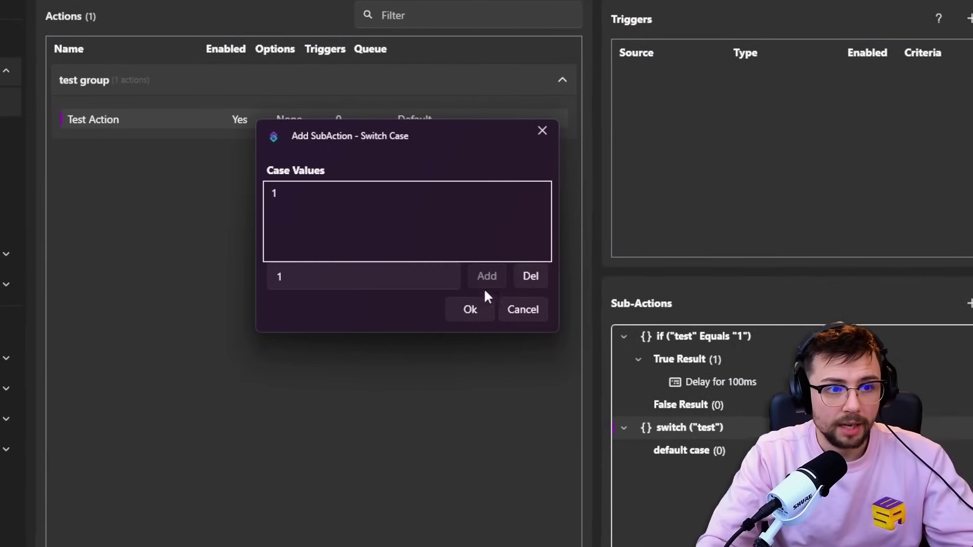
pyautogui.click(523, 317)
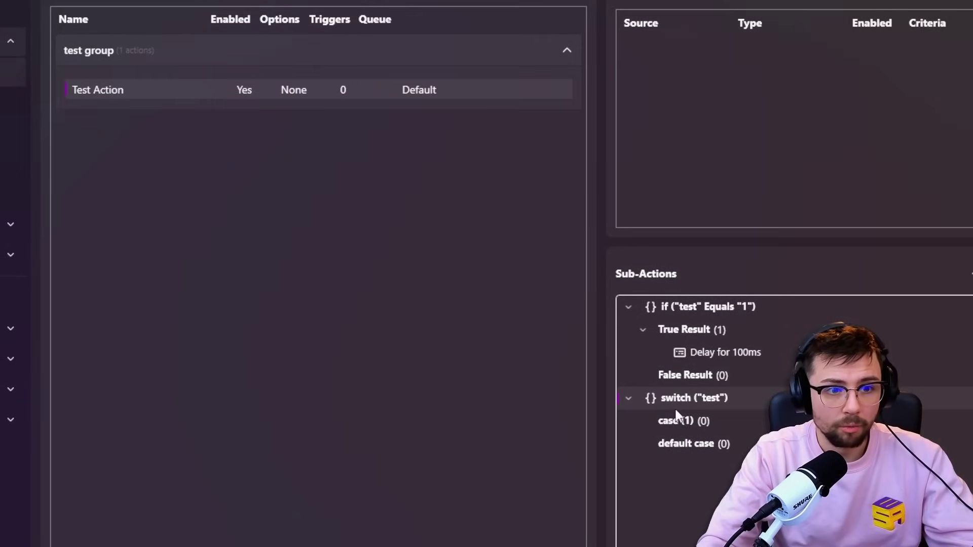
# Move the "Delay for 100ms" sub-action from True Result into the switch's case (1)
pyautogui.click(677, 418)
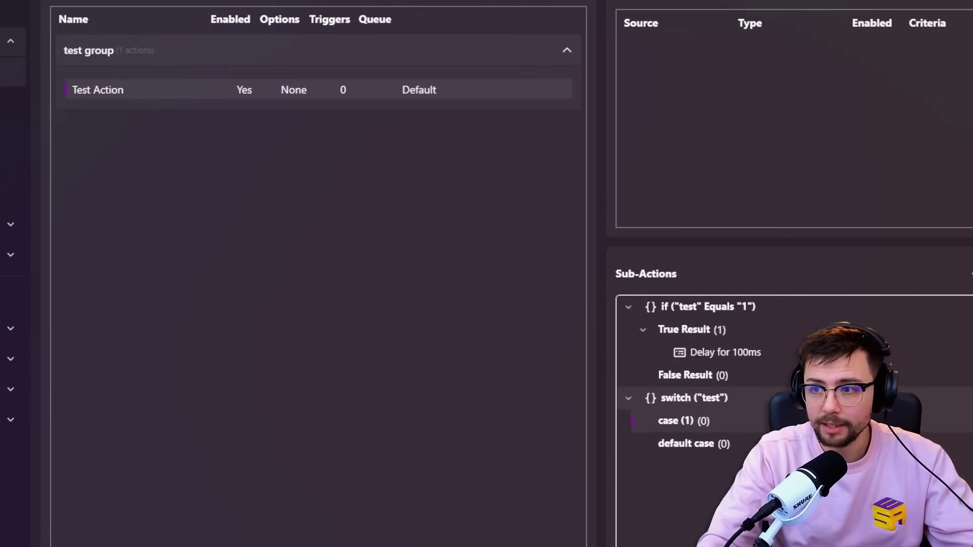
pyautogui.moveTo(725, 353); pyautogui.dragTo(721, 426)
pyautogui.click(719, 421)
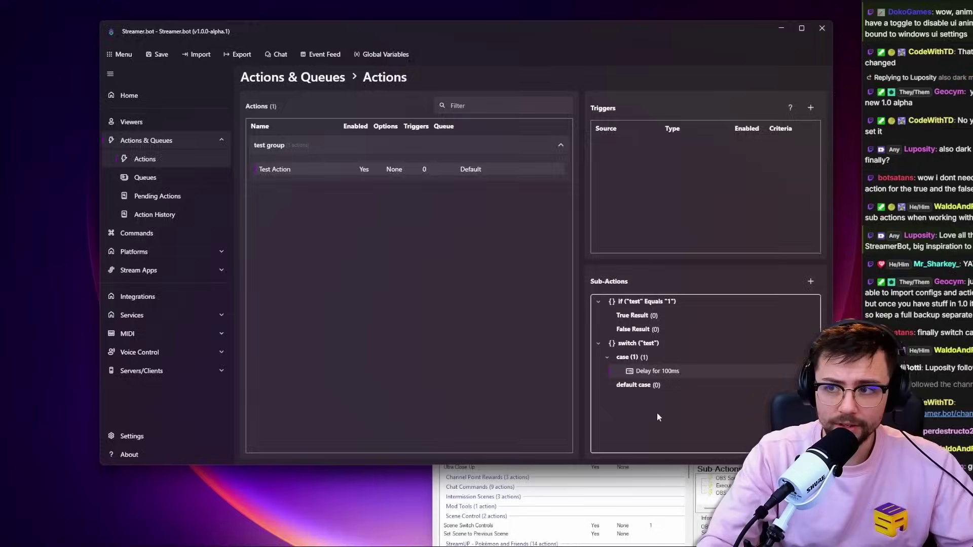
# Start a new Core > C# > Execute C# Code sub-action and examine the default code in its editor
pyautogui.rightClick(658, 416)
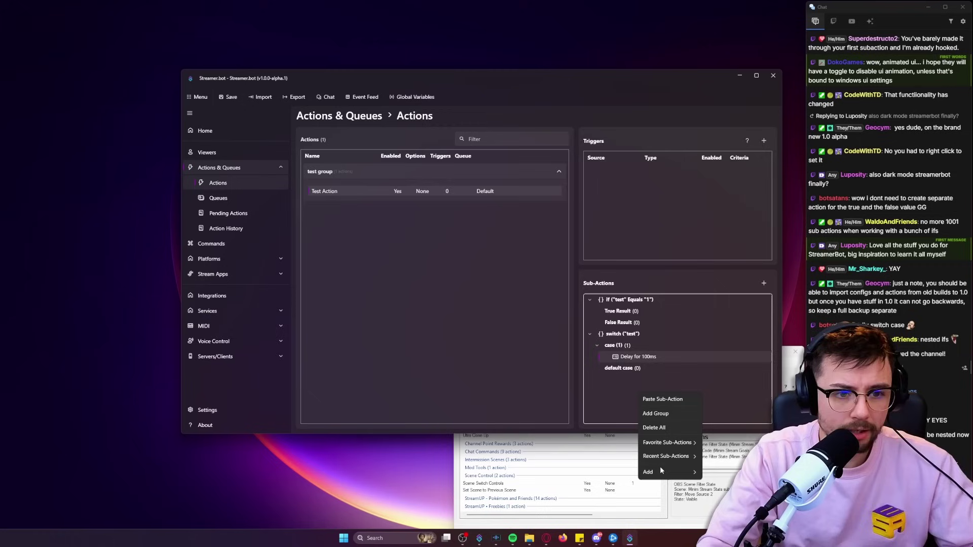
pyautogui.moveTo(661, 474)
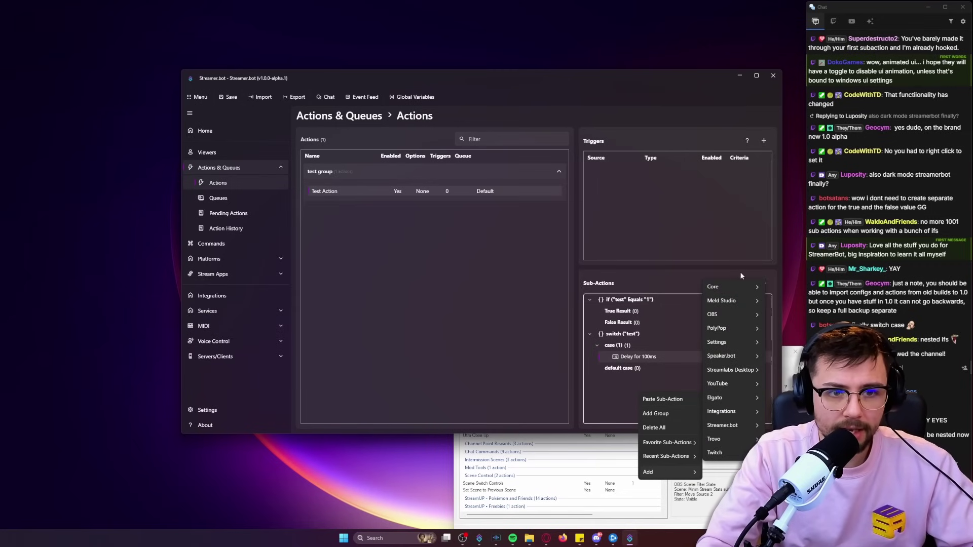
pyautogui.moveTo(755, 287)
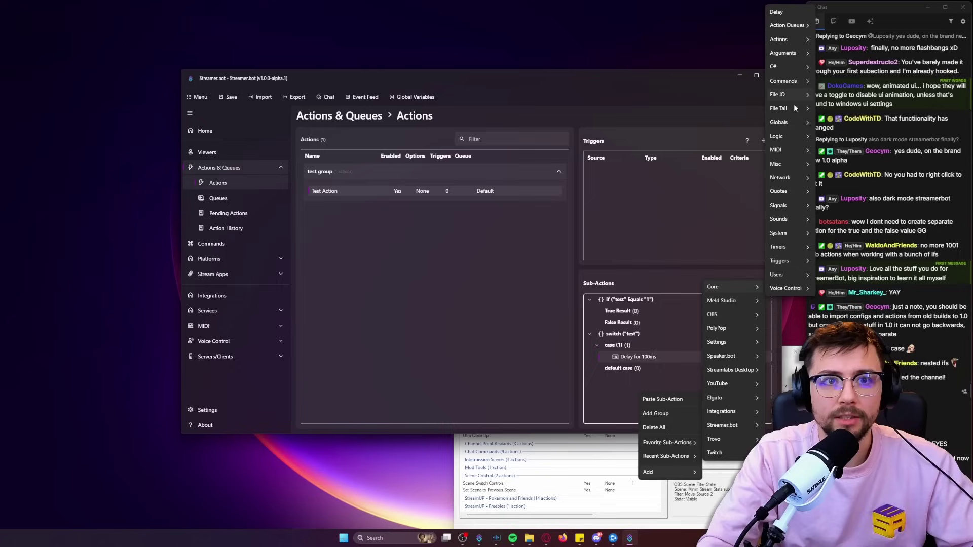
pyautogui.moveTo(798, 64)
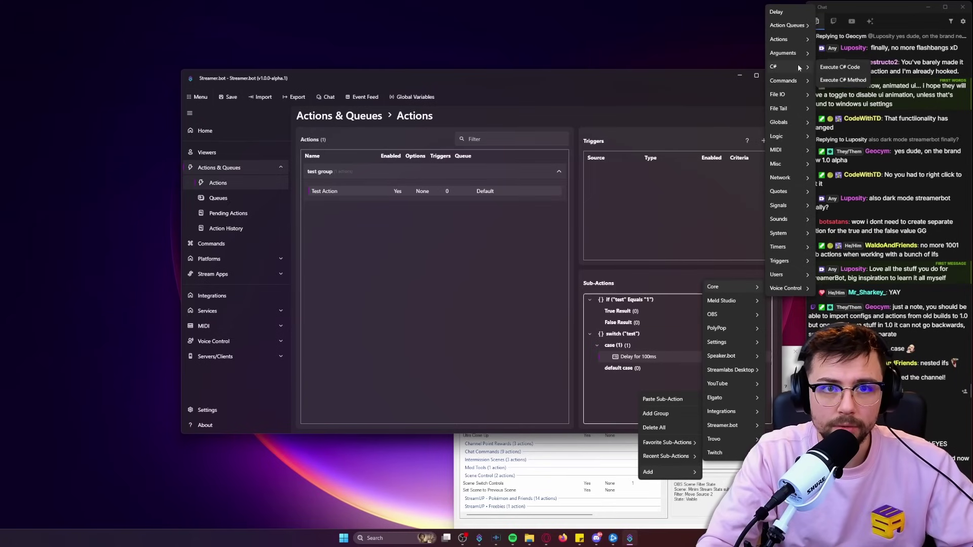
pyautogui.click(832, 69)
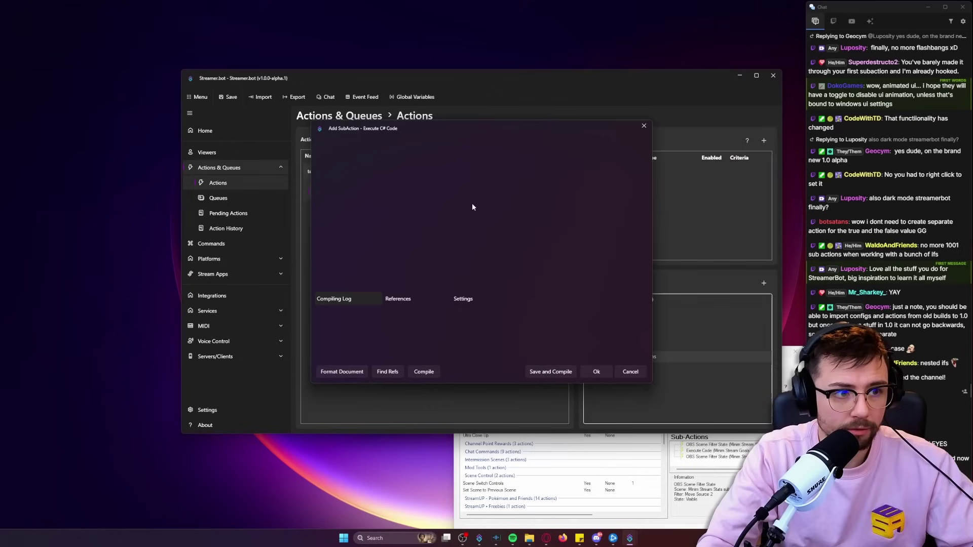
pyautogui.moveTo(430, 134); pyautogui.dragTo(459, 133)
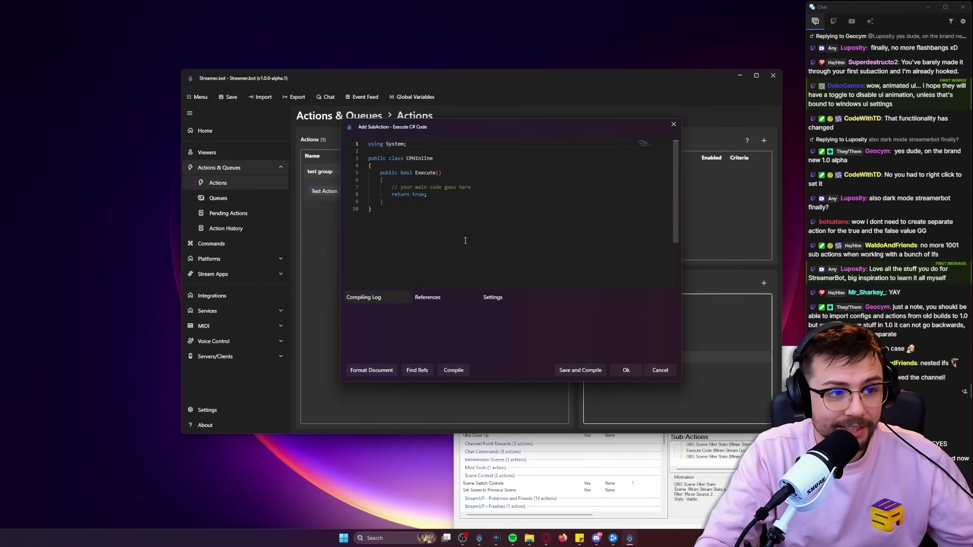
pyautogui.click(468, 209)
pyautogui.press('Up')
pyautogui.press('Up')
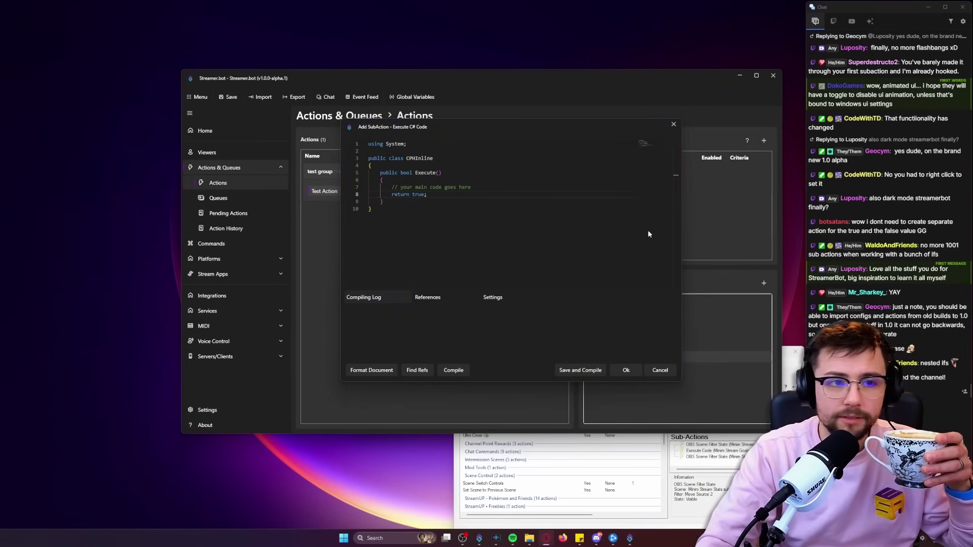
# Switch to the Streamer.bot v1.0.0 changelog in the browser, review the Dark Mode and Nestable groups entries, then return to Streamer.bot
pyautogui.hotkey('alt', 'Tab')
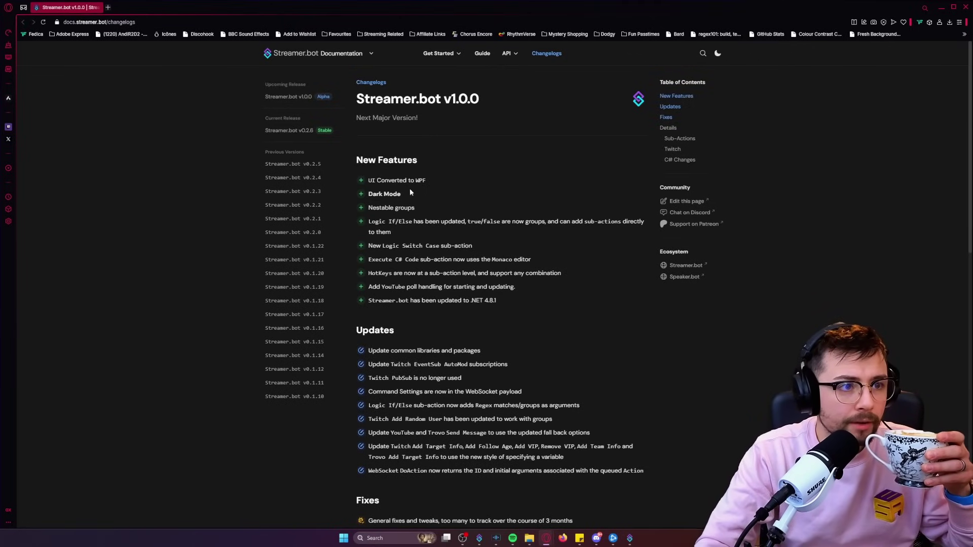
pyautogui.moveTo(411, 194); pyautogui.dragTo(368, 194)
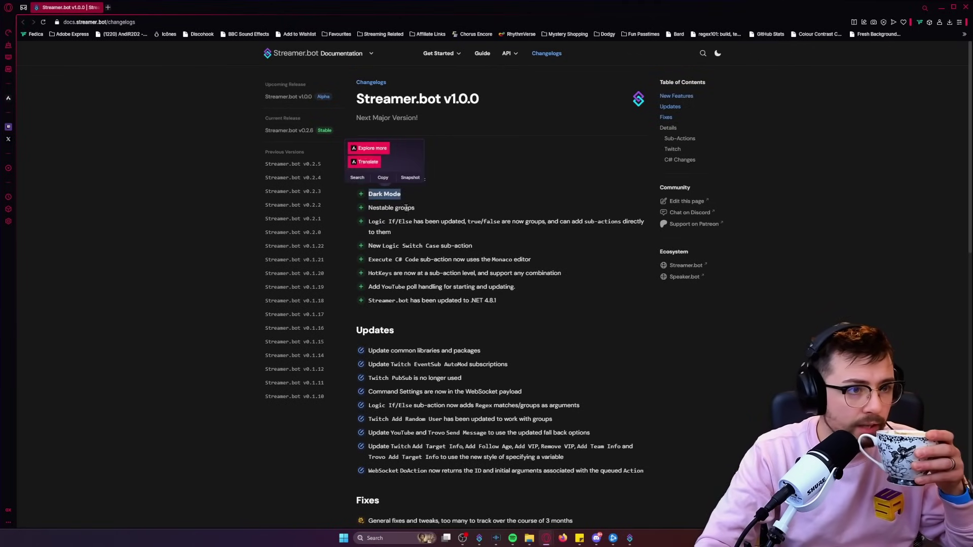
pyautogui.doubleClick(408, 209)
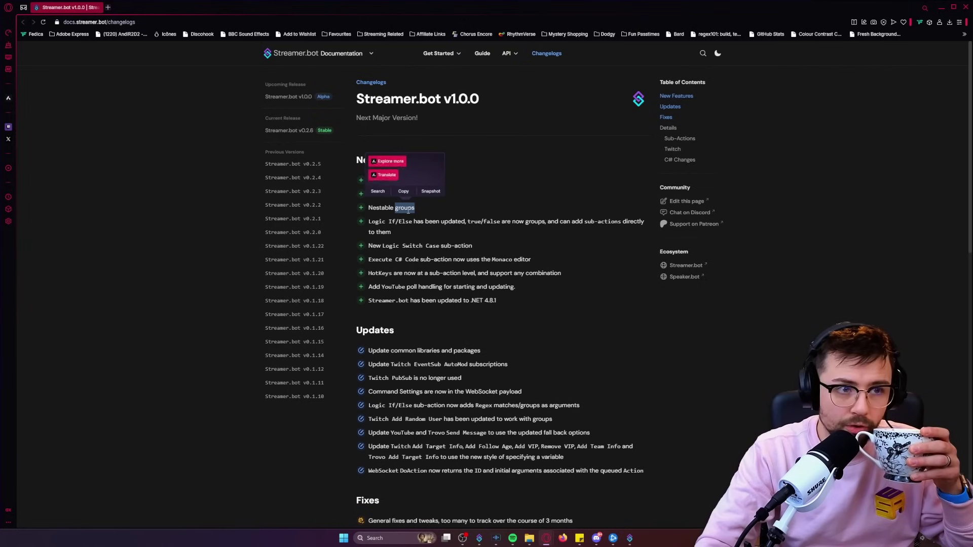
pyautogui.click(946, 9)
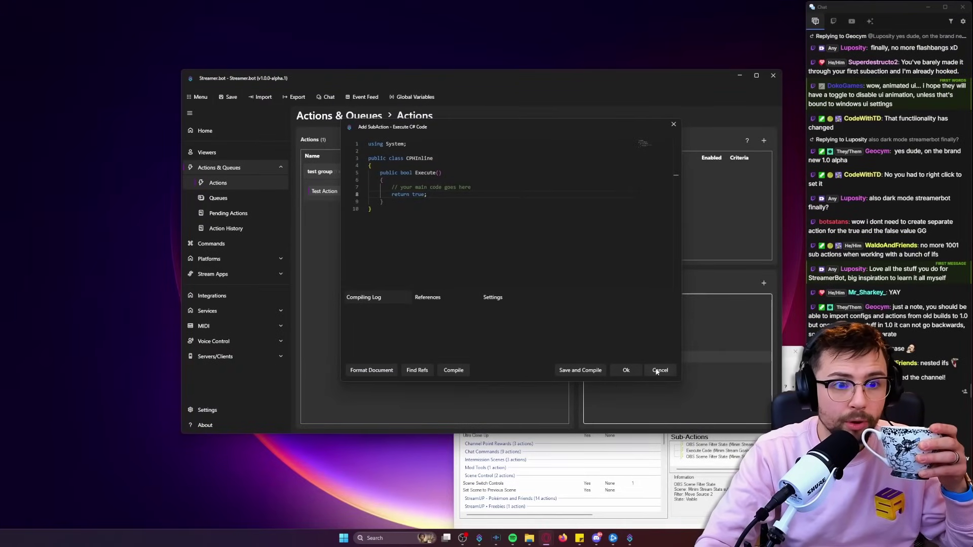
# Accept the Execute C# Code sub-action with its default code and add a sub-action group named "group"
pyautogui.click(628, 372)
pyautogui.rightClick(648, 412)
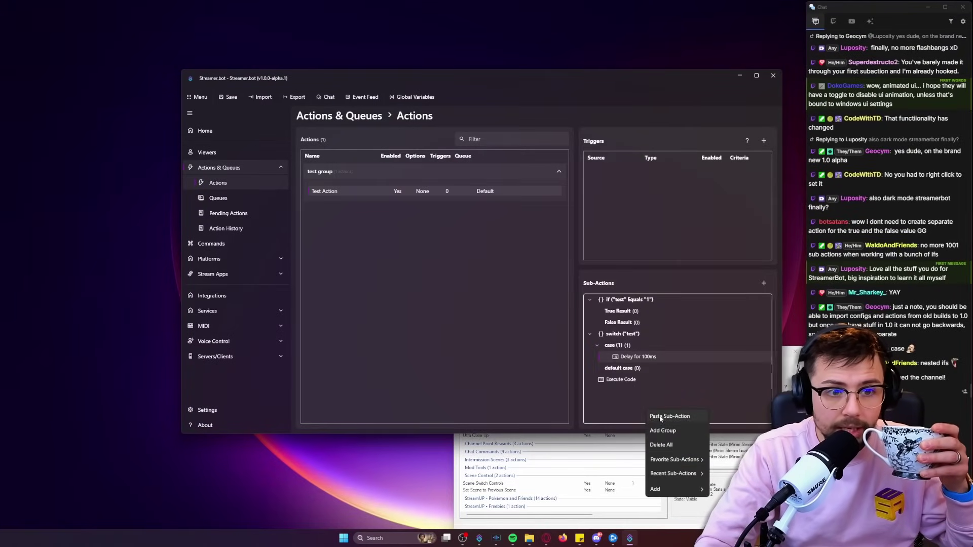
pyautogui.click(662, 430)
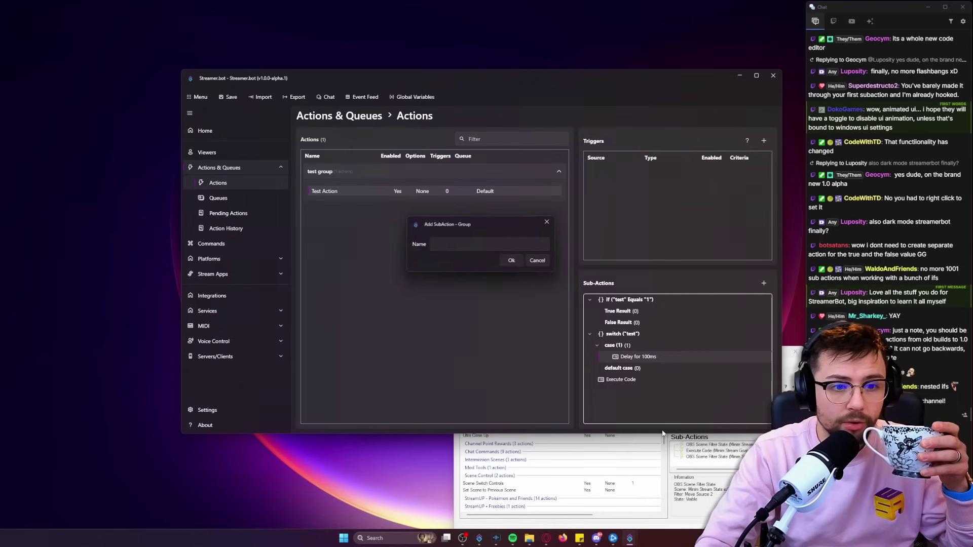
pyautogui.click(480, 244)
pyautogui.write('g')
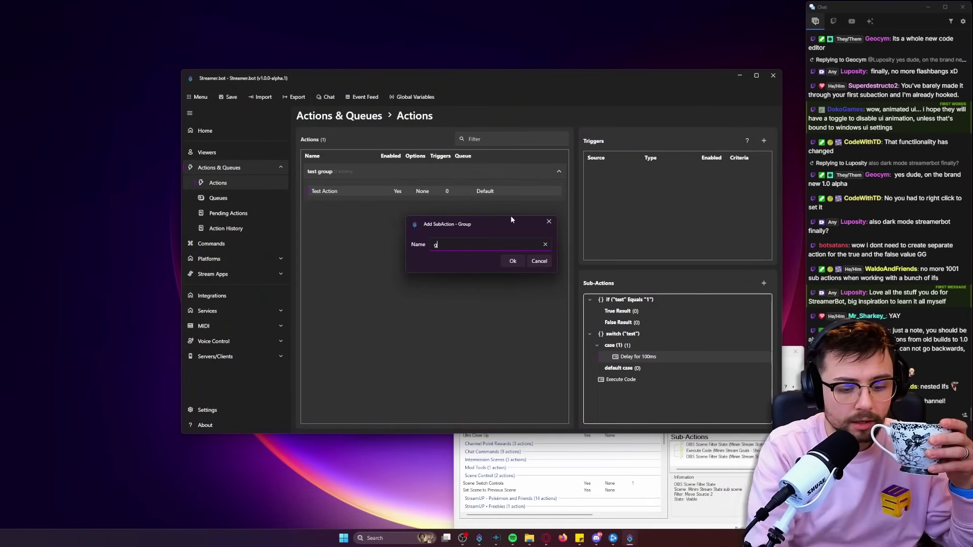
pyautogui.write('roup')
pyautogui.press('Return')
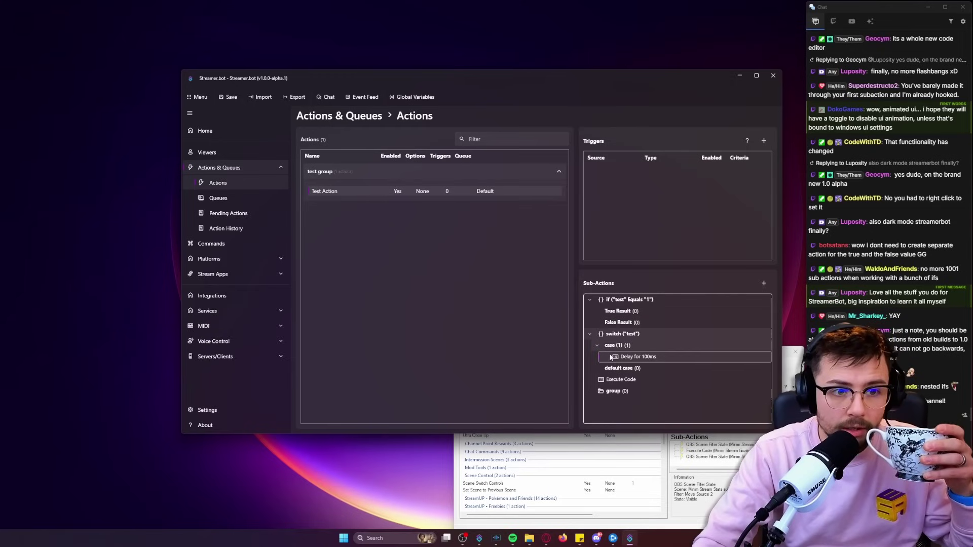
# Add a nested sub-action group named "ayaya" inside the "group" group
pyautogui.rightClick(622, 399)
pyautogui.click(654, 430)
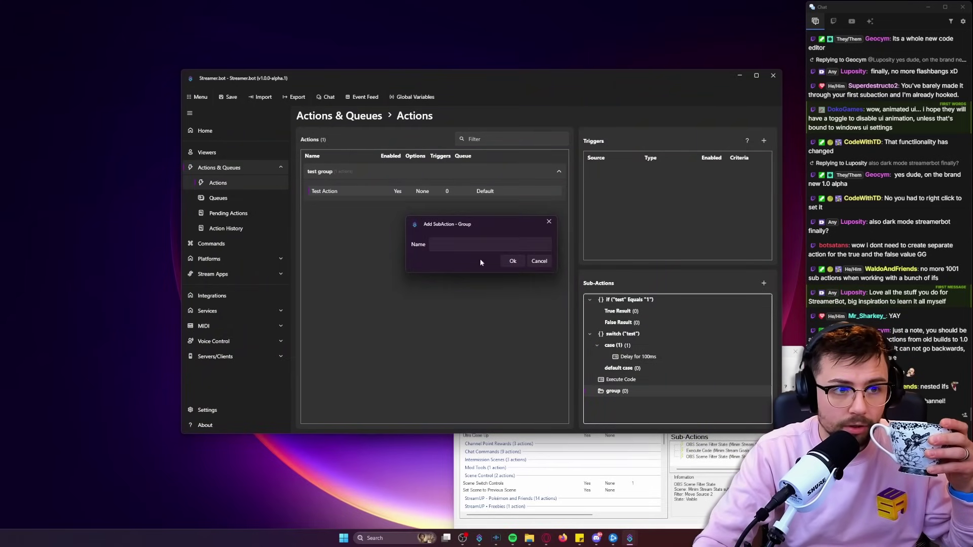
pyautogui.click(477, 244)
pyautogui.write('ayaya')
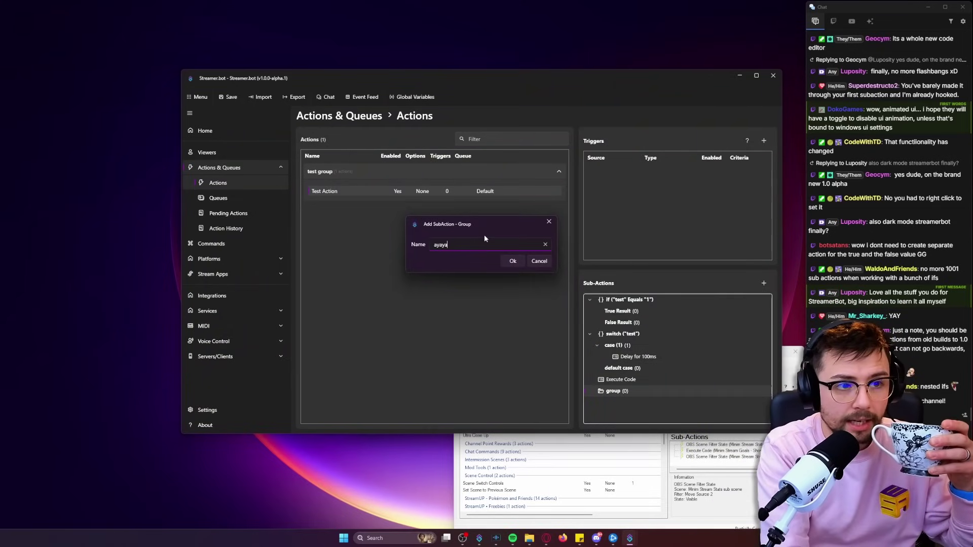
pyautogui.press('Return')
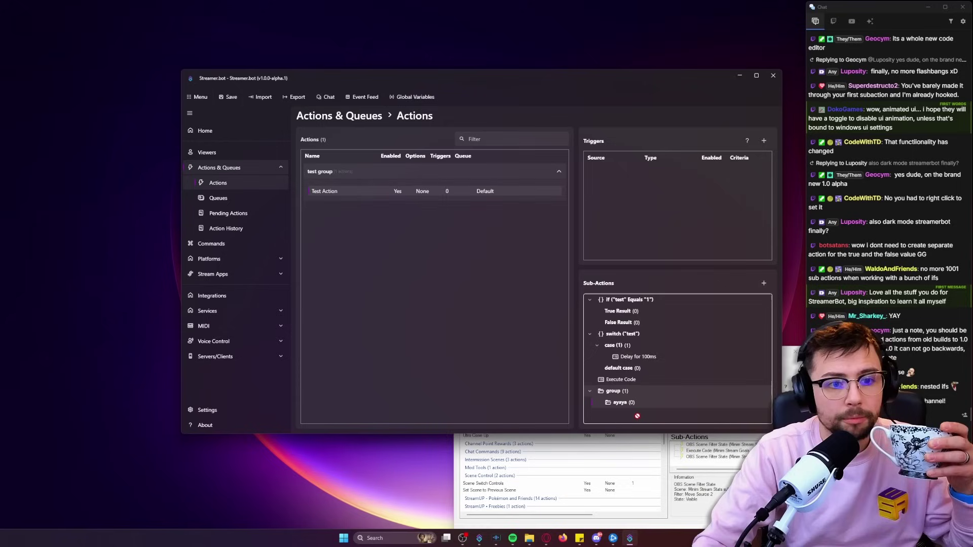
# Move the "Delay for 100ms" sub-action from the switch's case (1) into the nested "ayaya" group
pyautogui.moveTo(619, 402)
pyautogui.mouseDown()
pyautogui.moveTo(637, 419)
pyautogui.moveTo(647, 386)
pyautogui.moveTo(630, 404)
pyautogui.mouseUp()
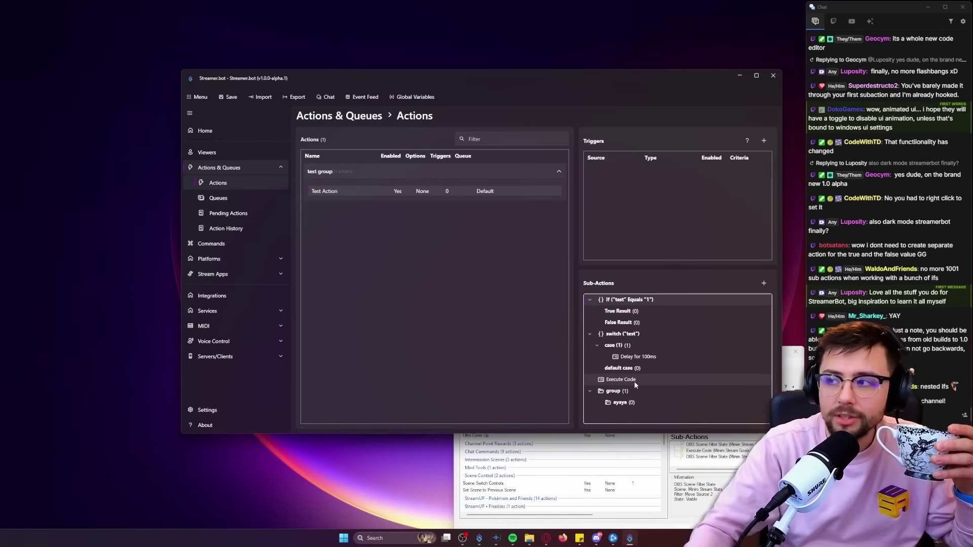
pyautogui.click(615, 403)
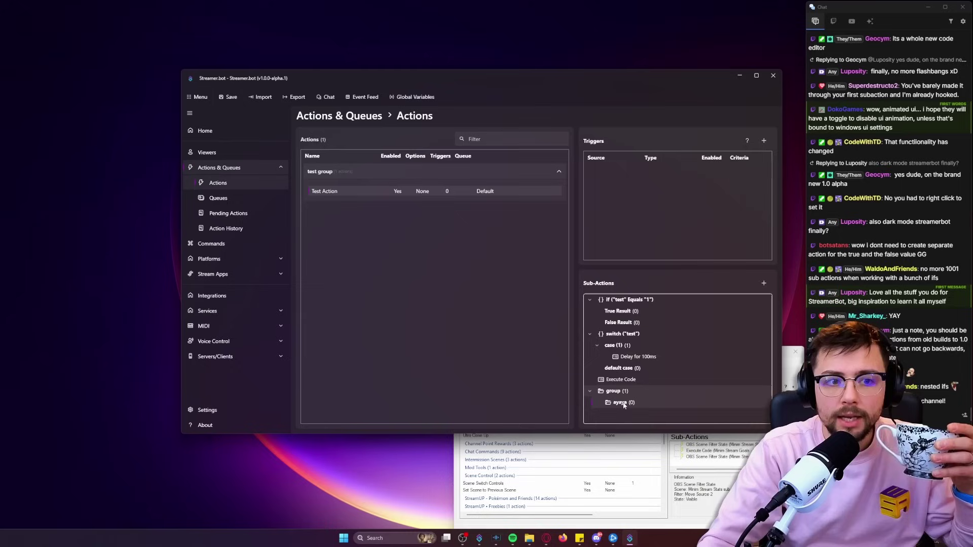
pyautogui.moveTo(639, 357); pyautogui.dragTo(636, 405)
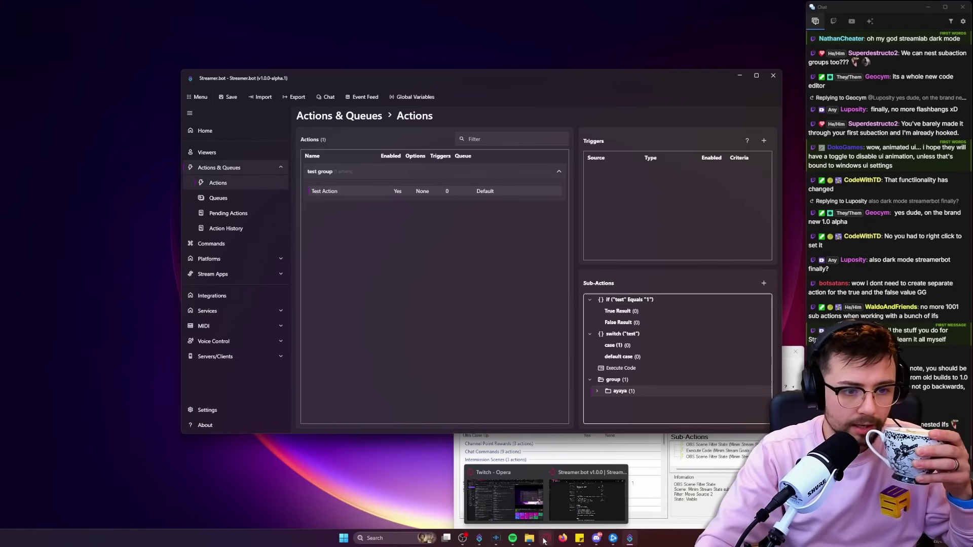
# Switch to the Streamer.bot v1.0.0 changelog in the browser and review the Logic If/Else and Logic Switch Case entries under New Features
pyautogui.click(582, 500)
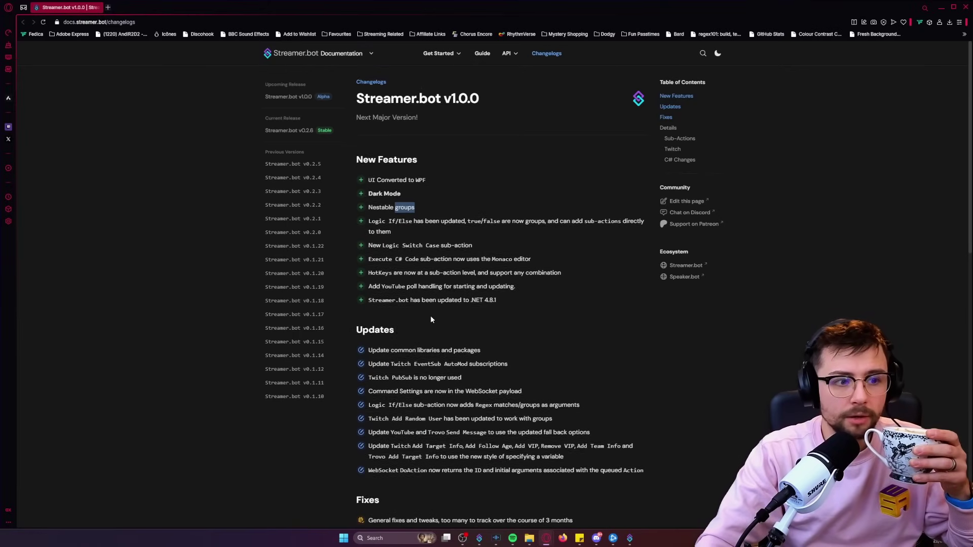
pyautogui.scroll(-7, 430, 316)
pyautogui.scroll(7, 416, 228)
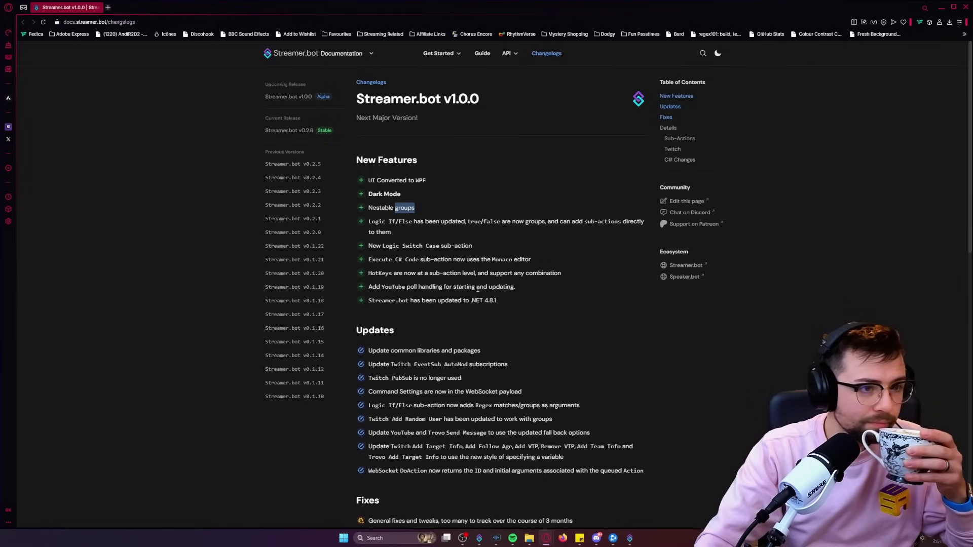
pyautogui.tripleClick(413, 248)
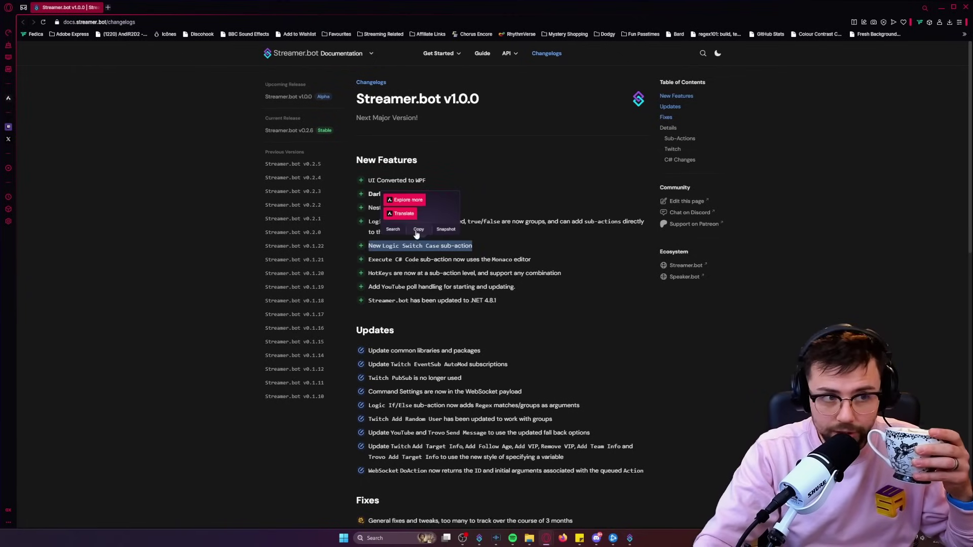
pyautogui.click(481, 246)
pyautogui.moveTo(461, 222); pyautogui.dragTo(536, 221)
pyautogui.click(386, 241)
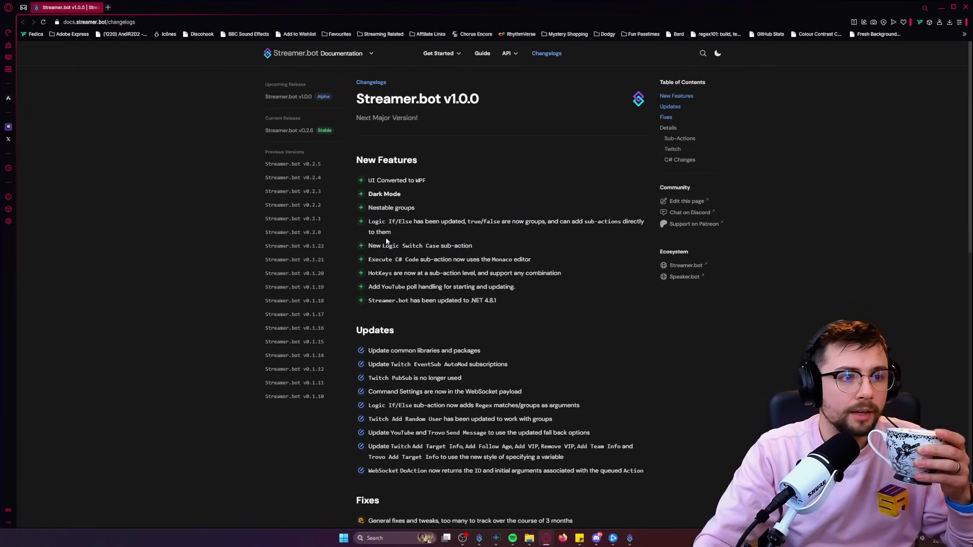
pyautogui.tripleClick(510, 226)
pyautogui.click(445, 253)
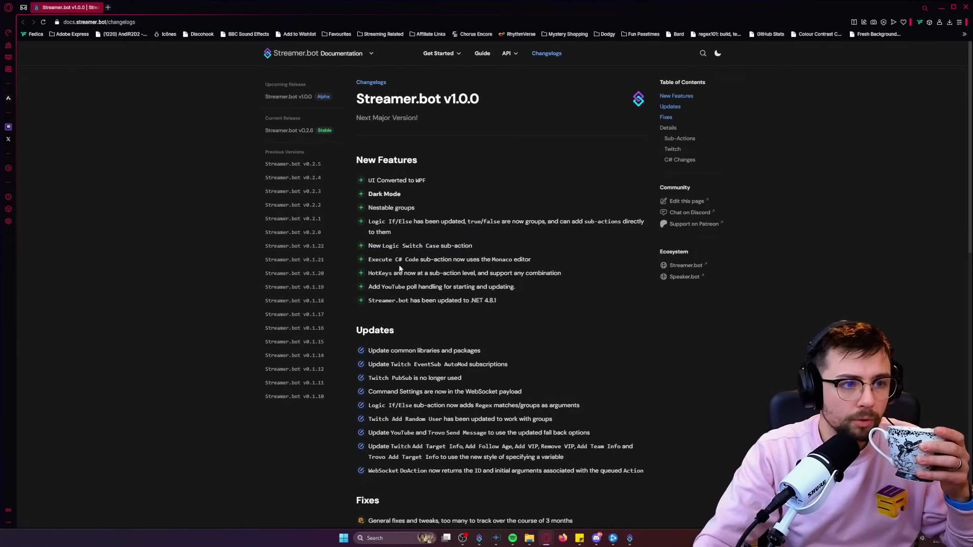
# Read the New Features entries on the Execute C# Code Monaco editor, HotKeys and YouTube poll handling
pyautogui.moveTo(413, 261); pyautogui.dragTo(516, 261)
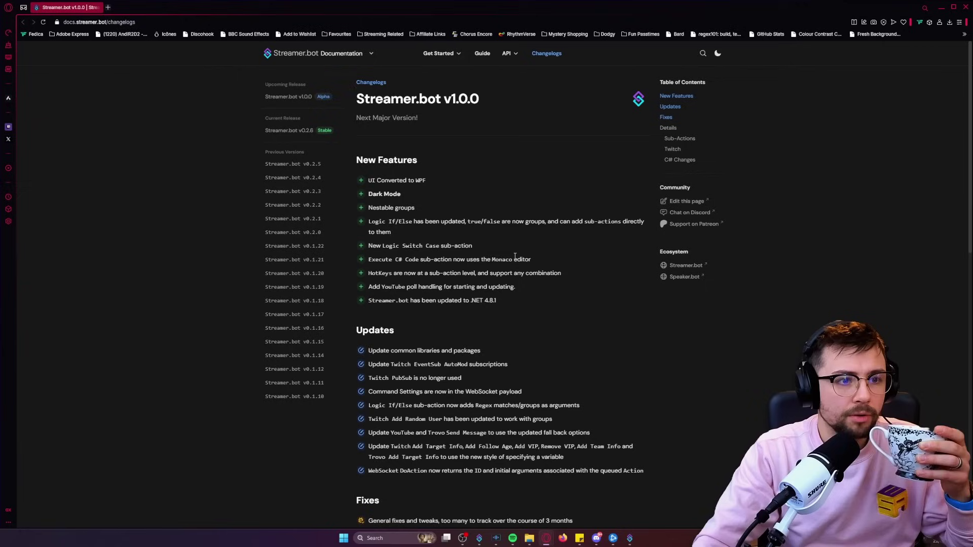
pyautogui.tripleClick(507, 261)
pyautogui.click(507, 262)
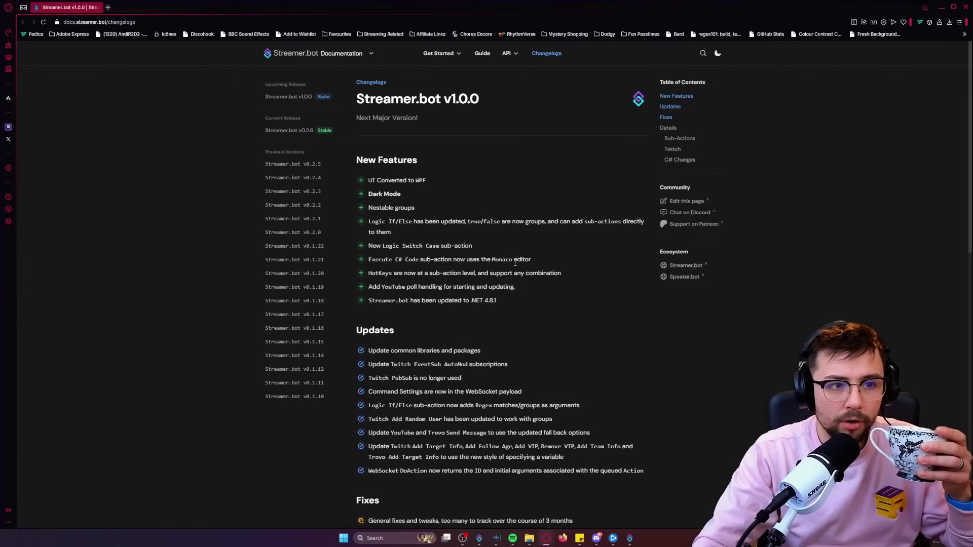
pyautogui.tripleClick(515, 261)
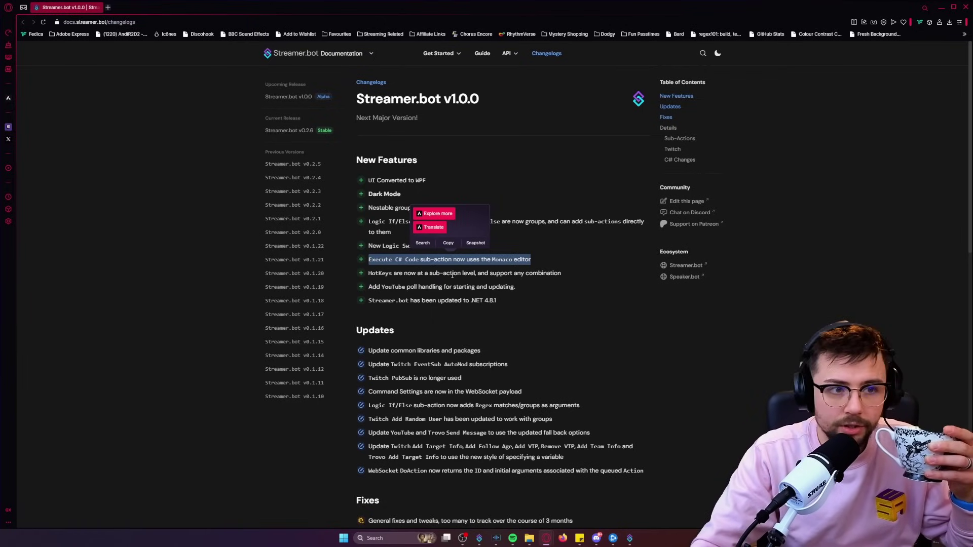
pyautogui.tripleClick(453, 274)
pyautogui.click(461, 283)
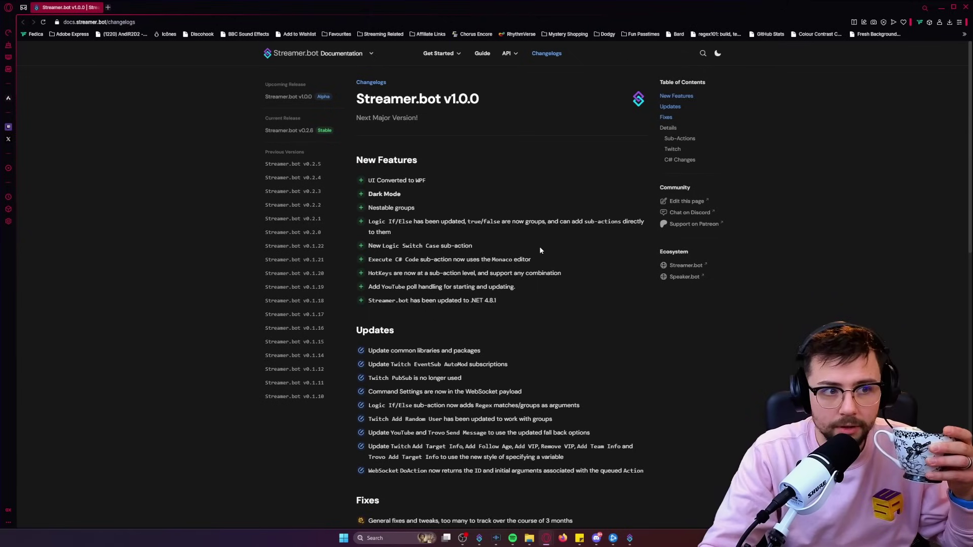
pyautogui.tripleClick(423, 289)
pyautogui.click(431, 290)
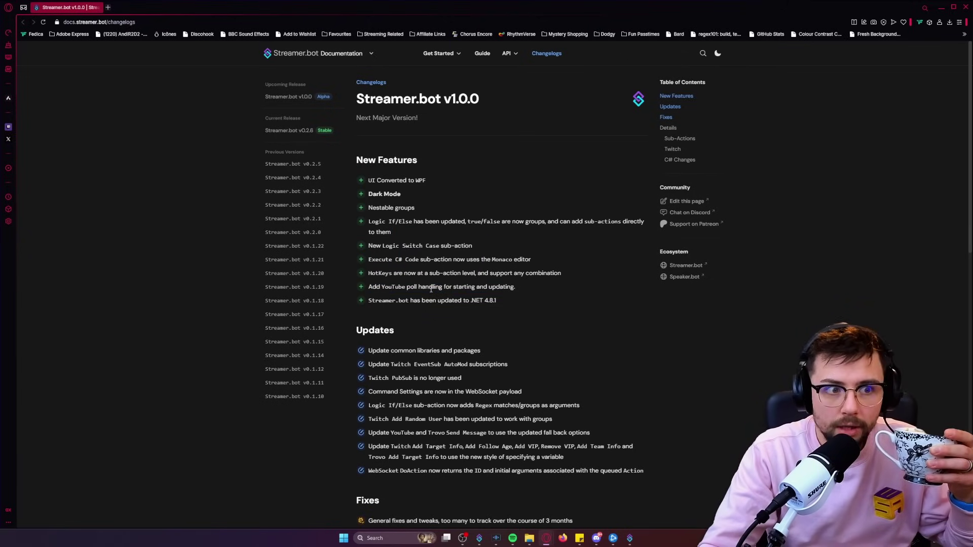
pyautogui.tripleClick(389, 287)
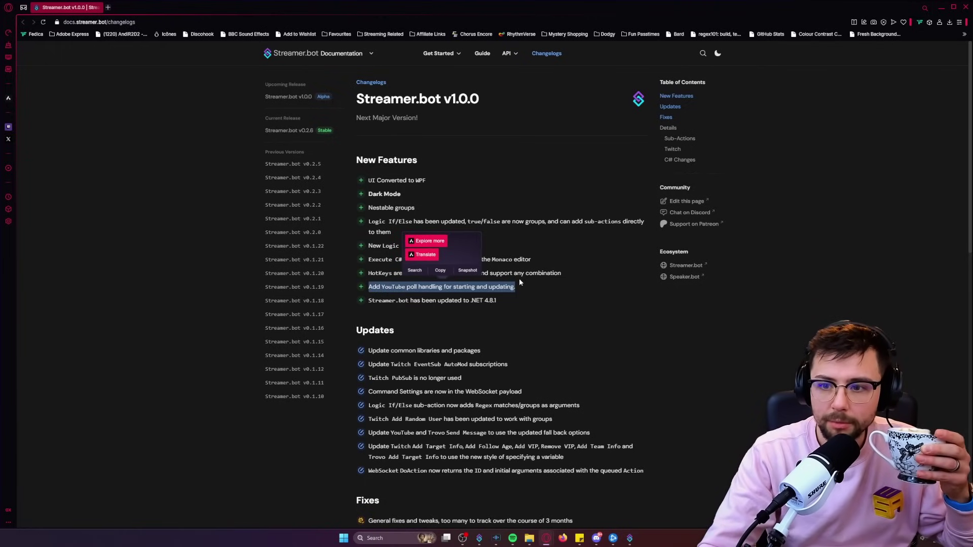
# Review the Updates entries about Twitch EventSub AutoMod subscriptions and Twitch PubSub
pyautogui.scroll(-1, 519, 278)
pyautogui.click(414, 325)
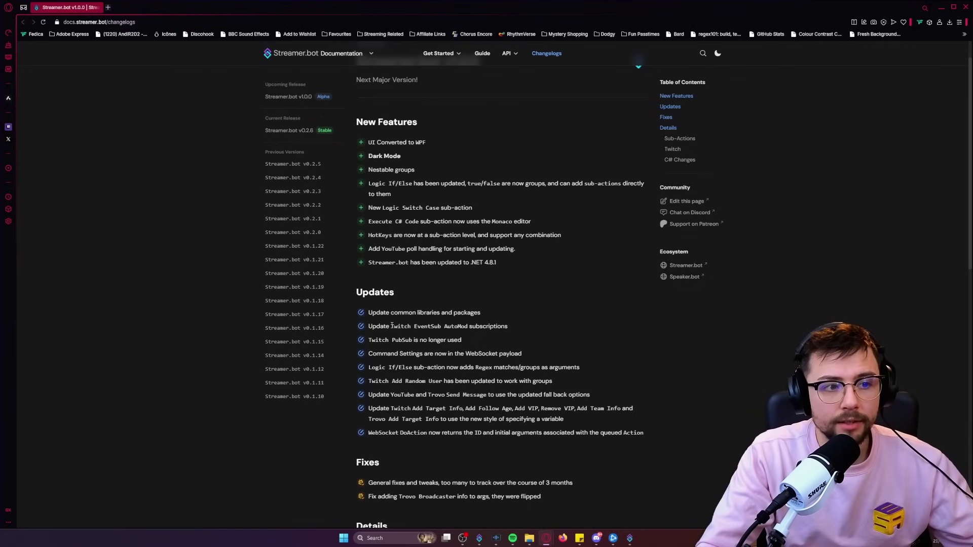
pyautogui.tripleClick(424, 329)
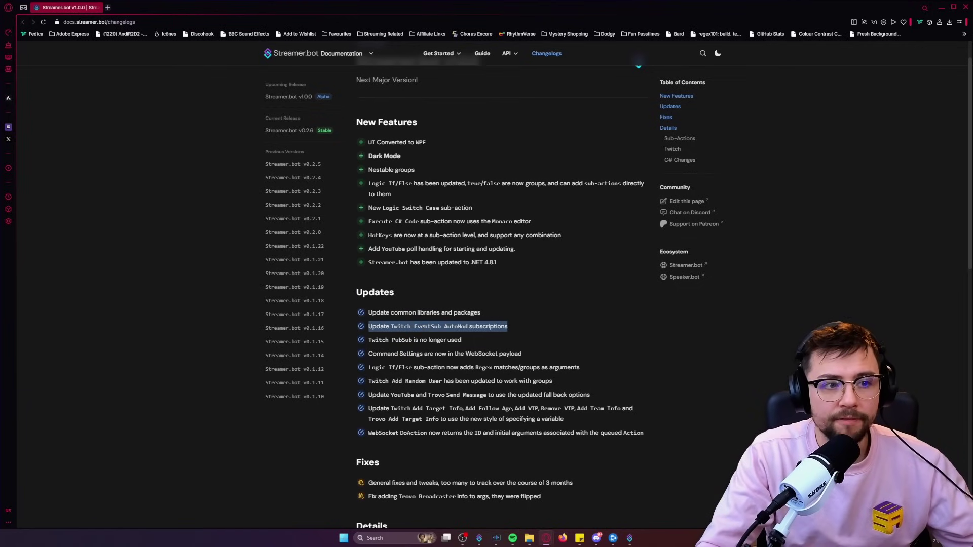
pyautogui.tripleClick(400, 340)
pyautogui.click(385, 342)
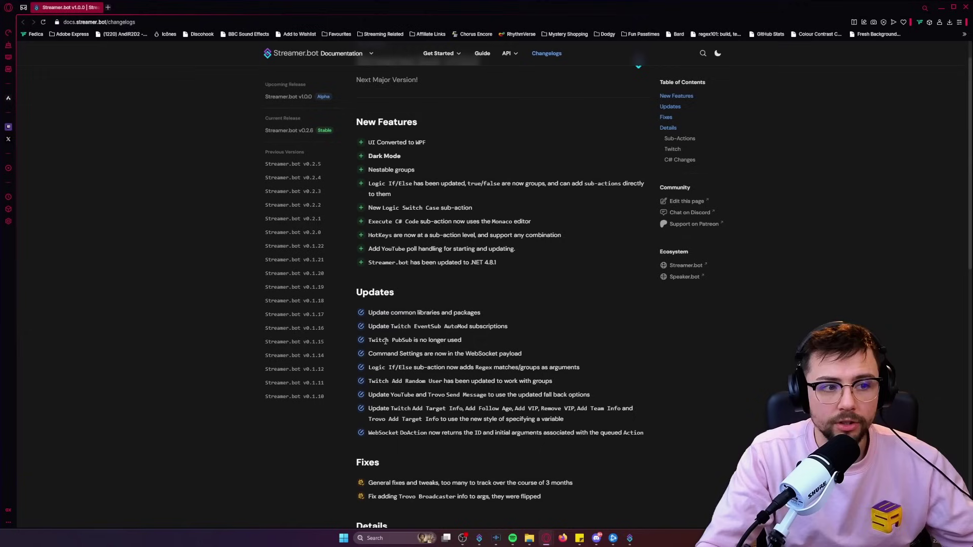
pyautogui.moveTo(391, 340); pyautogui.dragTo(429, 342)
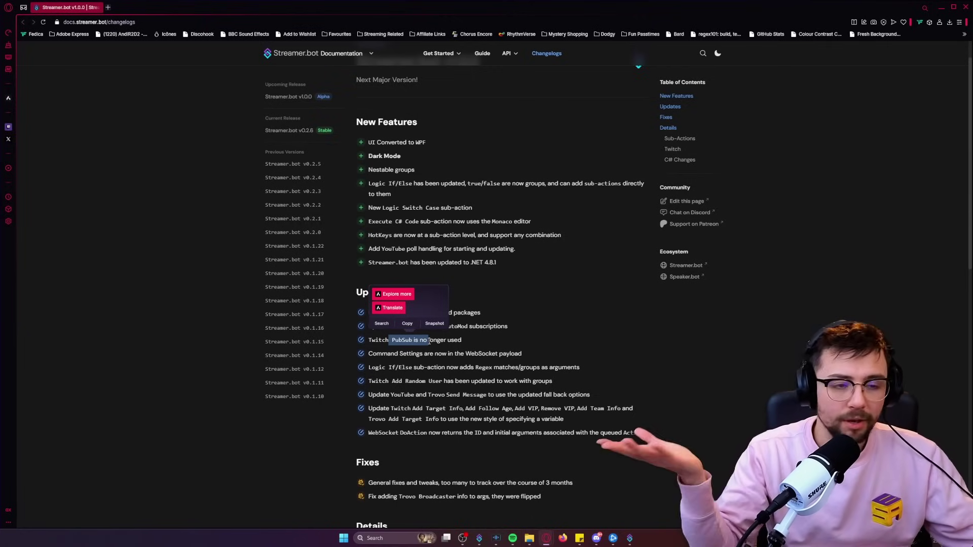
pyautogui.tripleClick(429, 341)
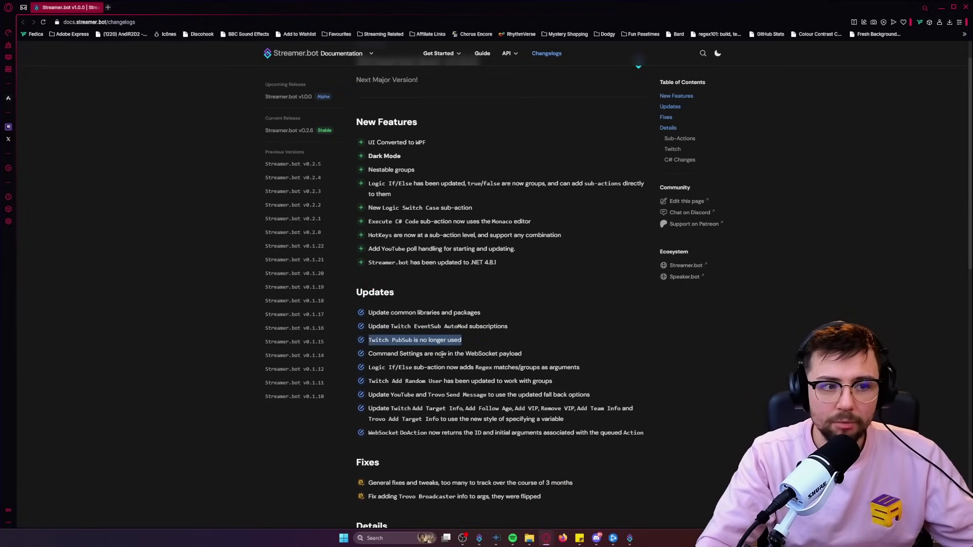
pyautogui.tripleClick(436, 342)
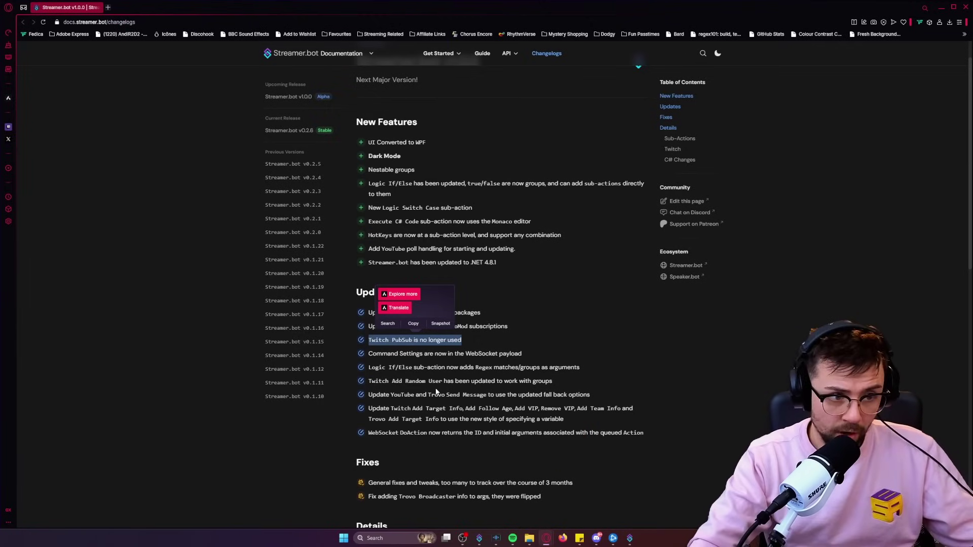
# Review the Updates entries about Logic If/Else Regex arguments and Twitch Add Random User
pyautogui.click(436, 392)
pyautogui.tripleClick(415, 368)
pyautogui.click(414, 379)
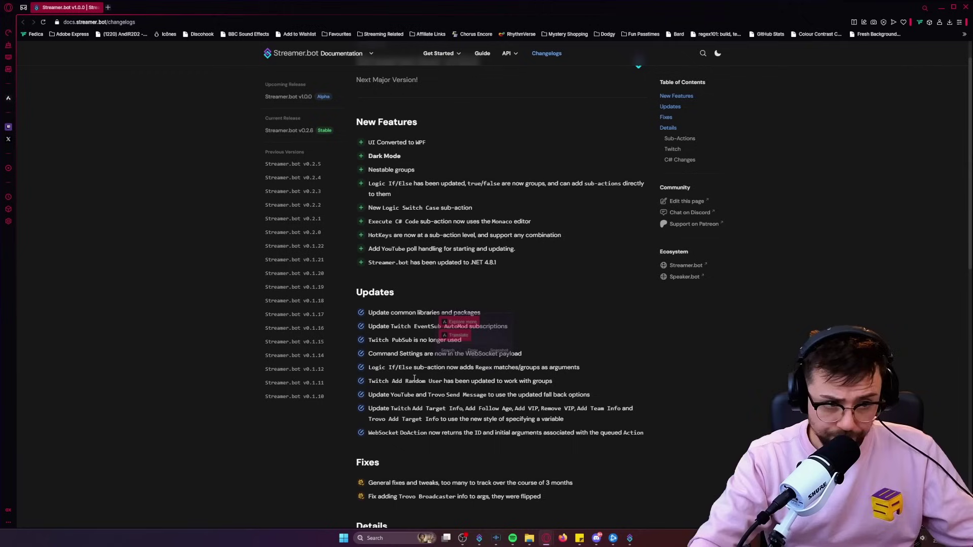
pyautogui.tripleClick(414, 381)
pyautogui.click(414, 381)
pyautogui.moveTo(416, 380); pyautogui.dragTo(393, 381)
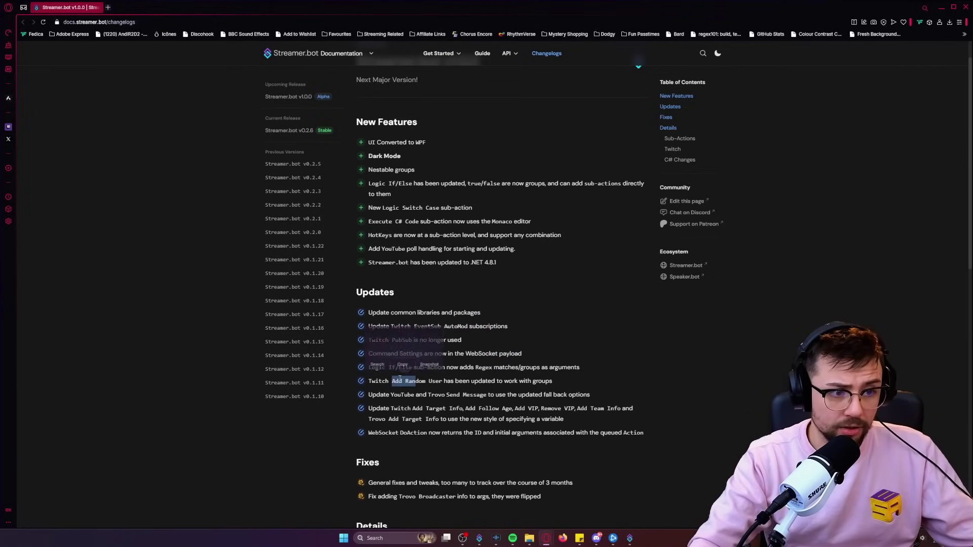
pyautogui.click(499, 383)
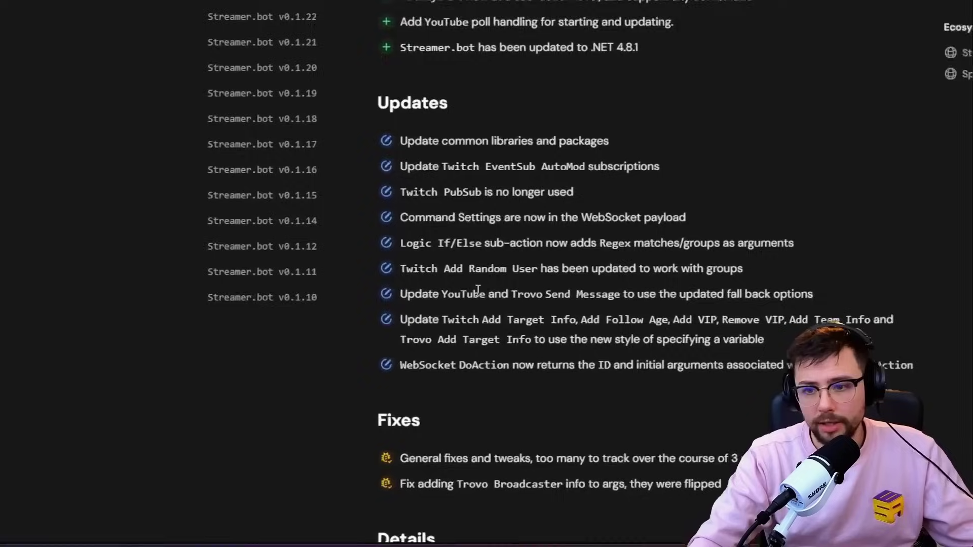
# Read the changelog's Details section on the new UI, its development time and how to get alpha access
pyautogui.scroll(-6, 516, 279)
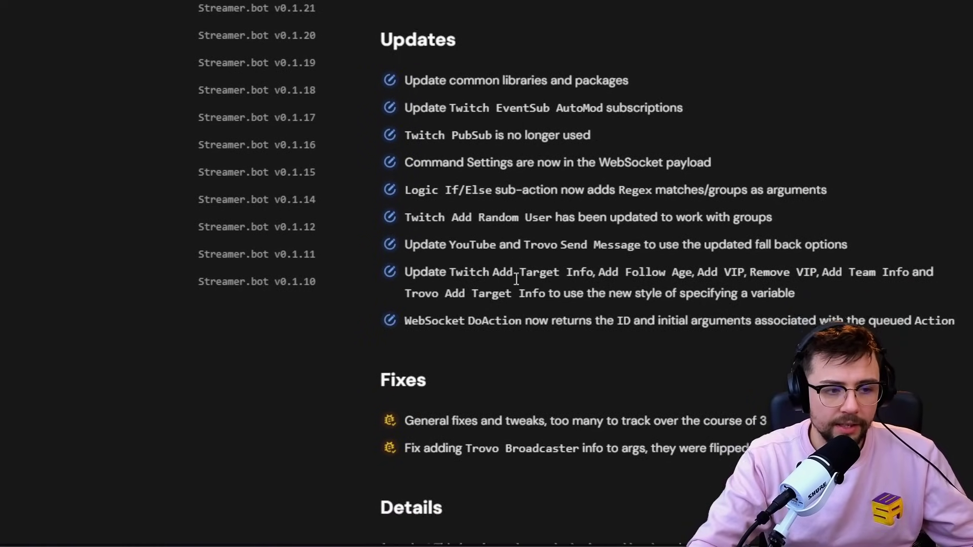
pyautogui.scroll(-3, 517, 277)
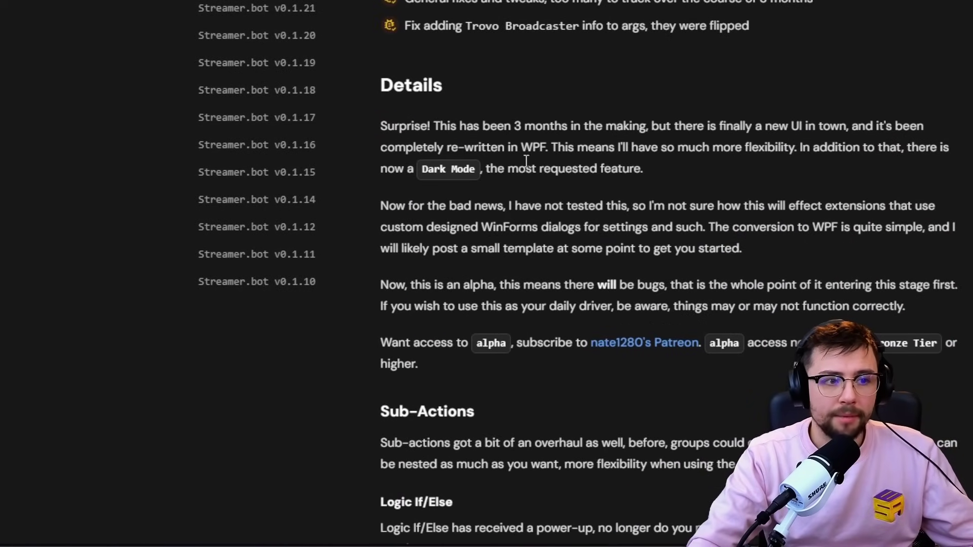
pyautogui.moveTo(505, 124); pyautogui.dragTo(701, 123)
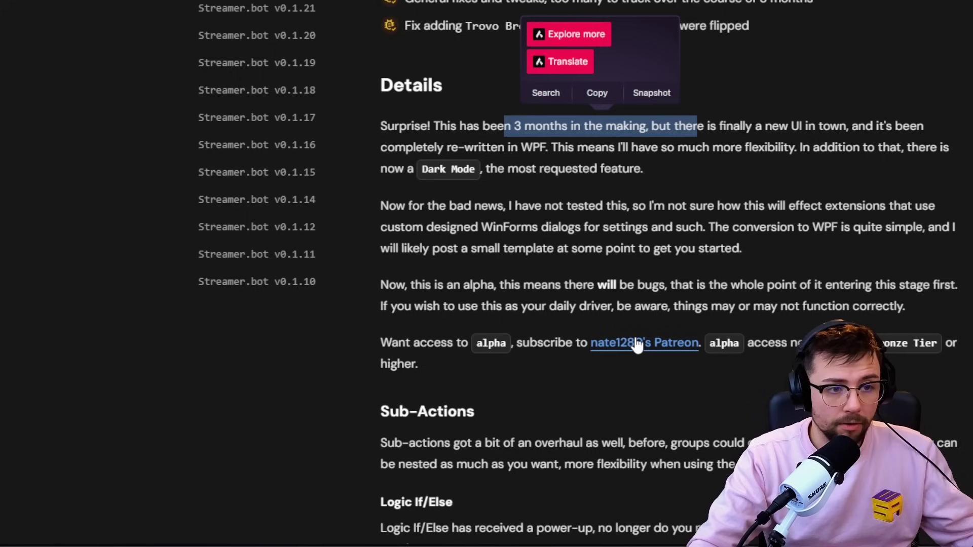
pyautogui.scroll(-3, 638, 344)
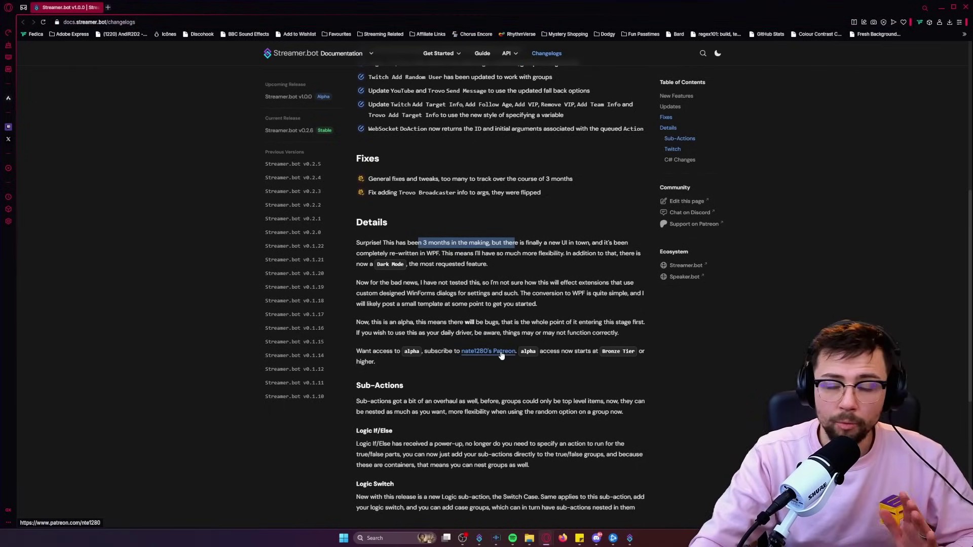
pyautogui.click(500, 354)
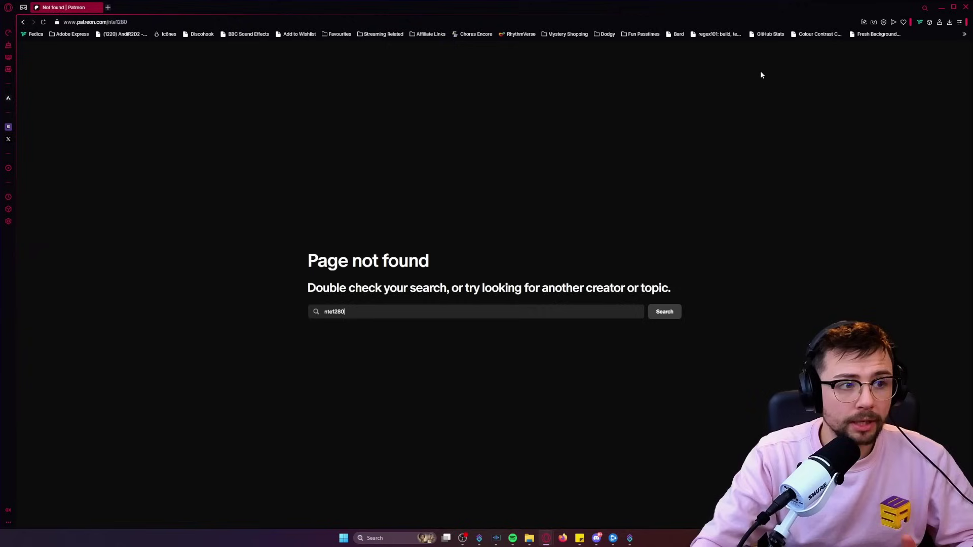
pyautogui.click(144, 22)
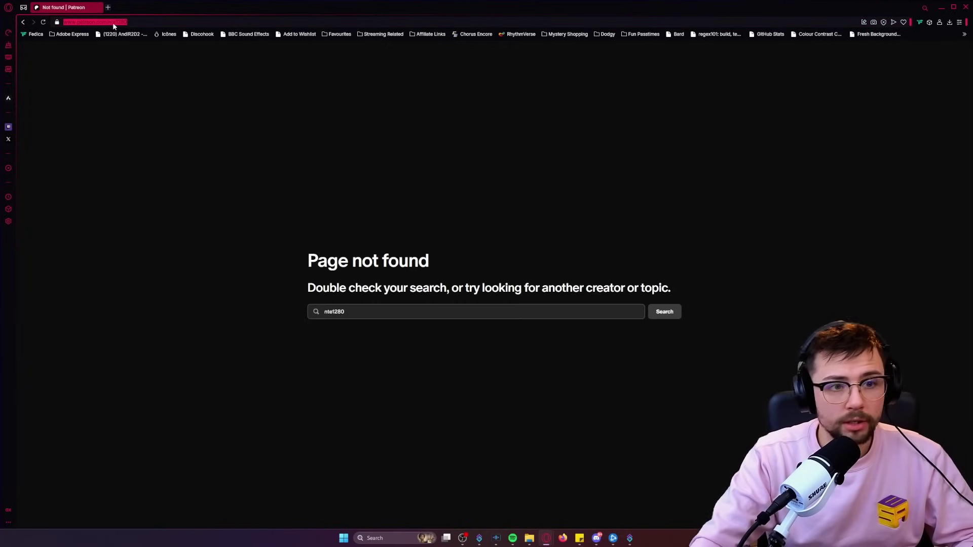
pyautogui.click(112, 22)
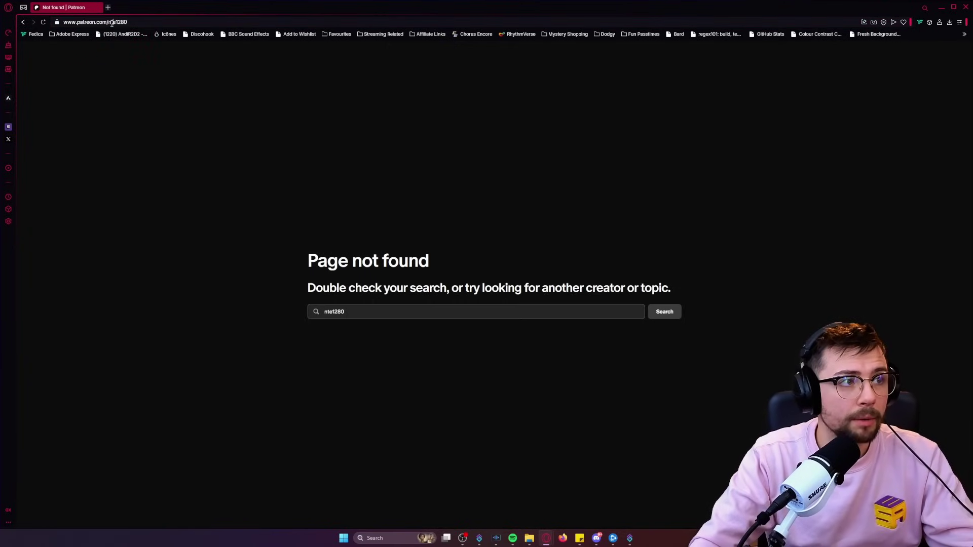
pyautogui.write('a')
pyautogui.press('Return')
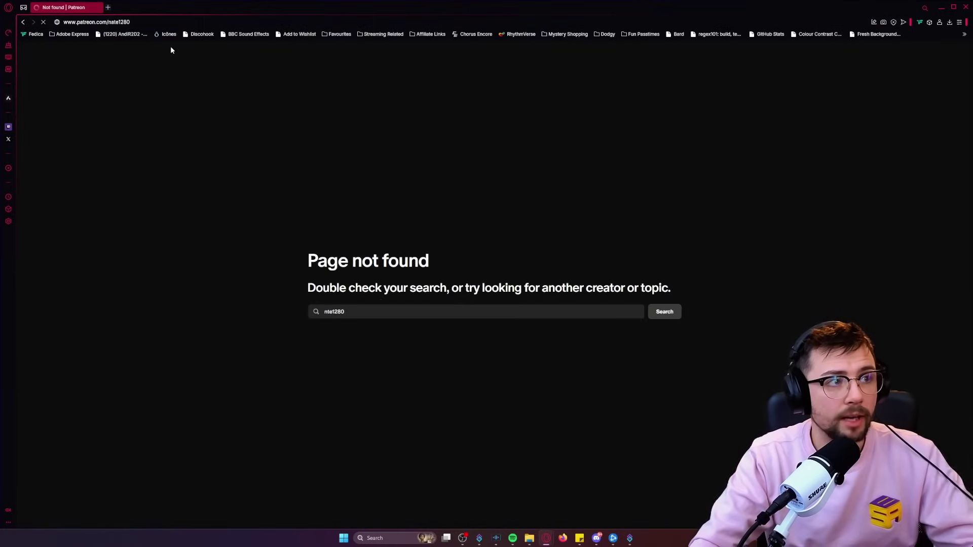
# Look over the Streamer.bot creator's Patreon page and its membership tiers
pyautogui.scroll(-3, 418, 235)
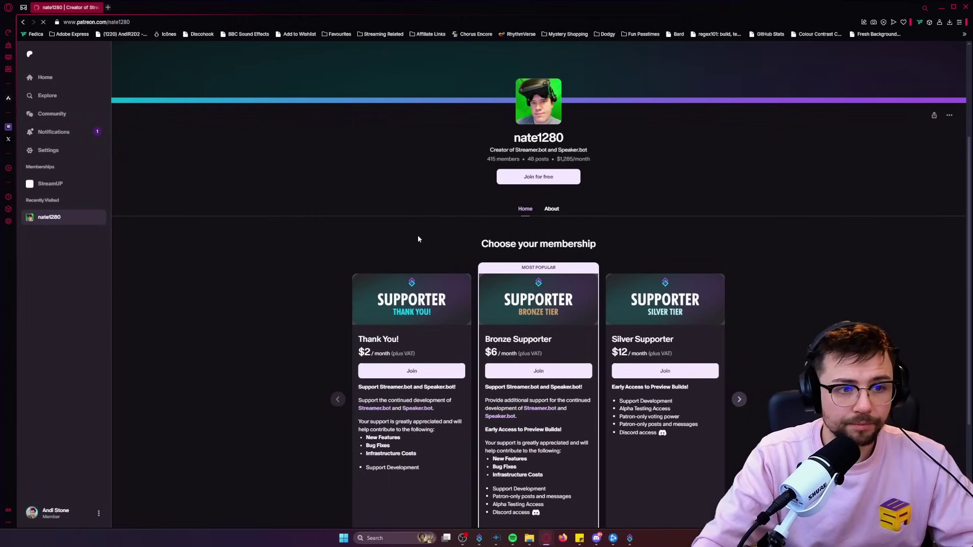
pyautogui.scroll(-2, 418, 240)
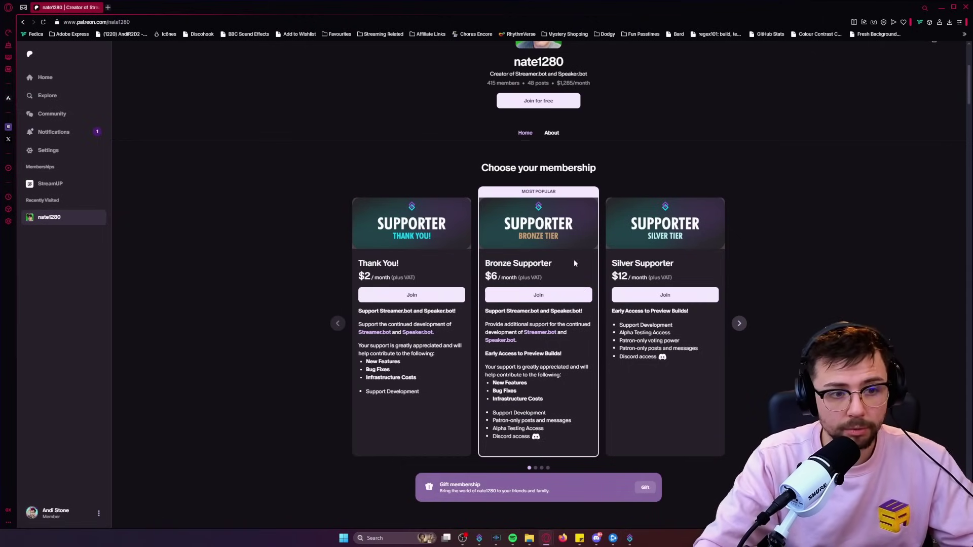
pyautogui.scroll(5, 583, 290)
pyautogui.scroll(-5, 583, 291)
pyautogui.scroll(2, 588, 264)
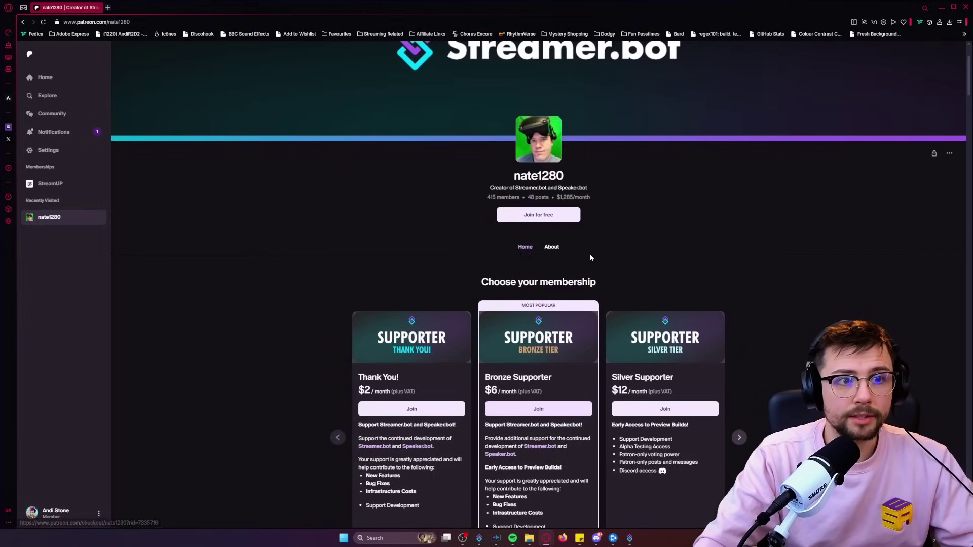
pyautogui.scroll(-3, 583, 274)
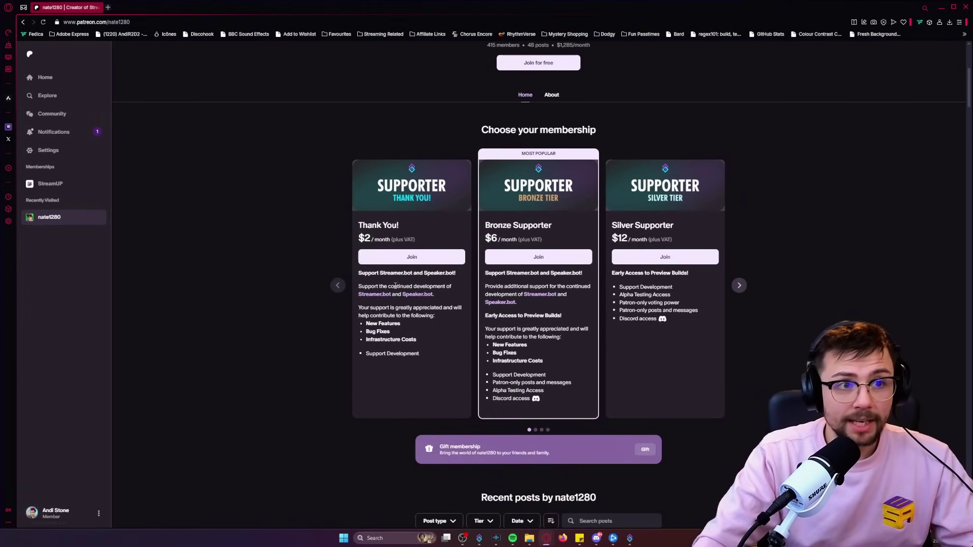
# Examine the Silver Supporter price and the Bronze Supporter tier's alpha testing benefit and monthly price
pyautogui.moveTo(676, 224)
pyautogui.mouseDown()
pyautogui.moveTo(611, 225)
pyautogui.moveTo(628, 238)
pyautogui.moveTo(677, 240)
pyautogui.mouseUp()
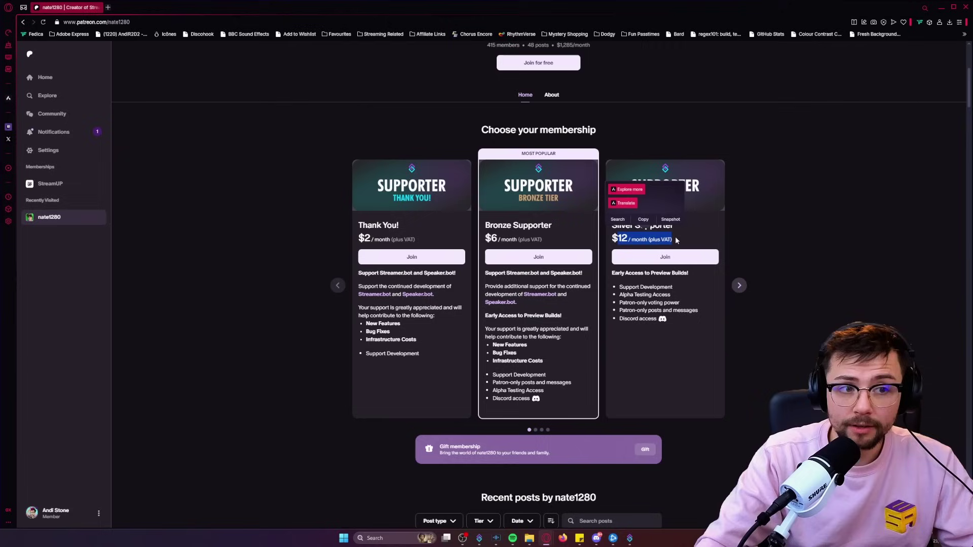
pyautogui.moveTo(555, 391); pyautogui.dragTo(492, 382)
pyautogui.moveTo(486, 225); pyautogui.dragTo(551, 226)
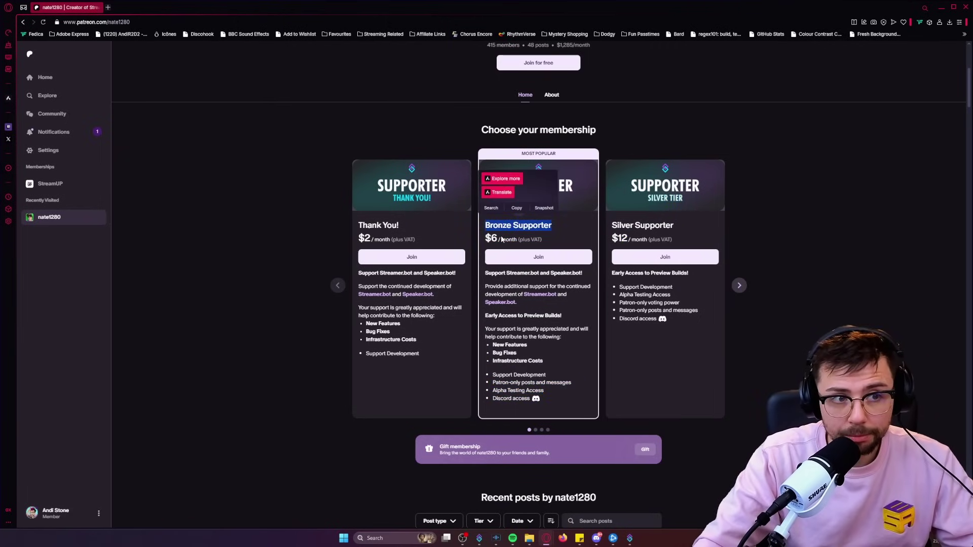
pyautogui.tripleClick(502, 237)
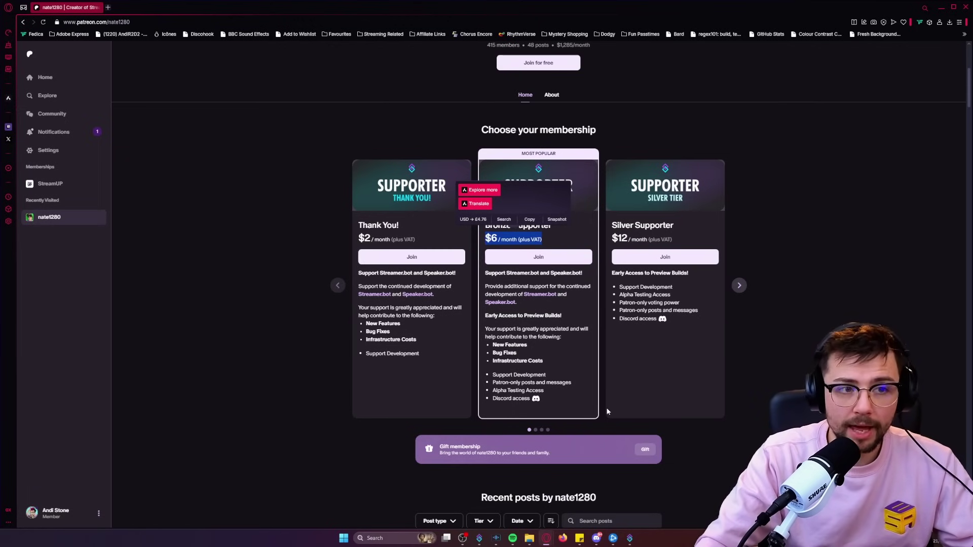
pyautogui.click(599, 542)
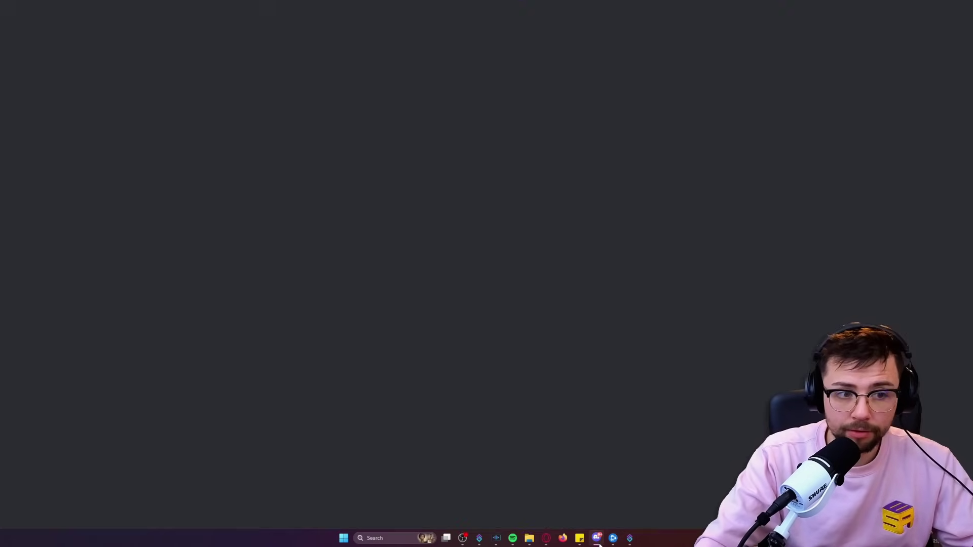
pyautogui.click(598, 542)
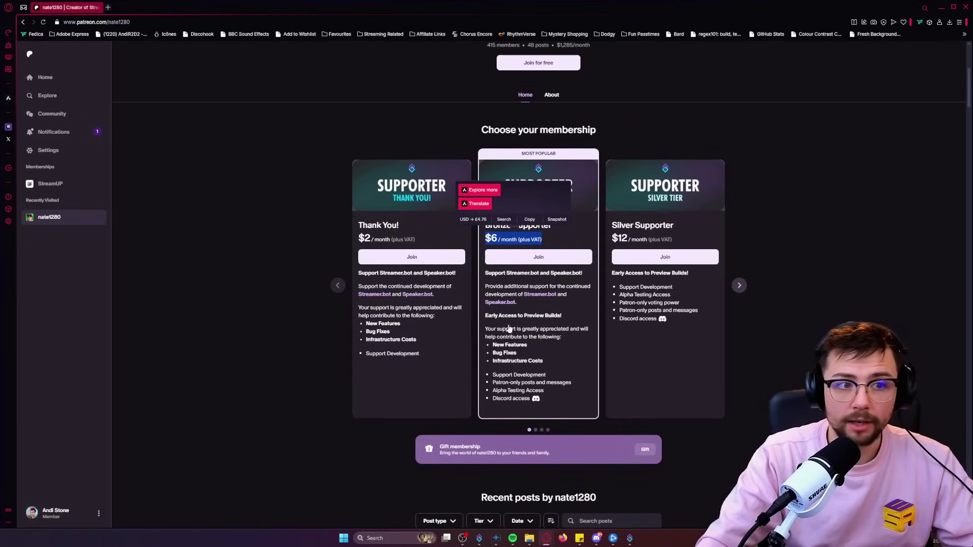
pyautogui.scroll(3, 526, 174)
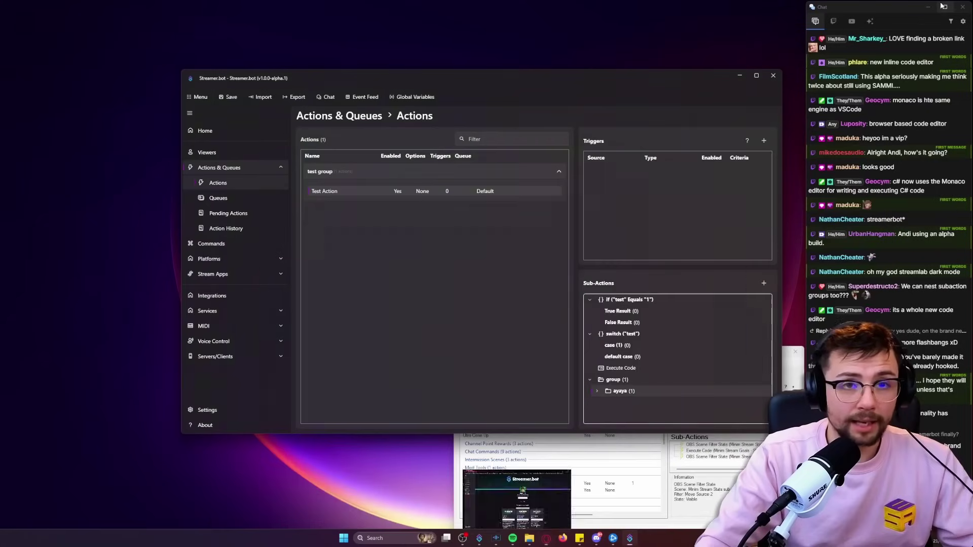
# Look through the Streamer.bot alpha's Platforms section, including Twitch's Channel Point Rewards and Polls pages, and the Stream Apps list, and minimize the window
pyautogui.click(218, 244)
pyautogui.click(222, 261)
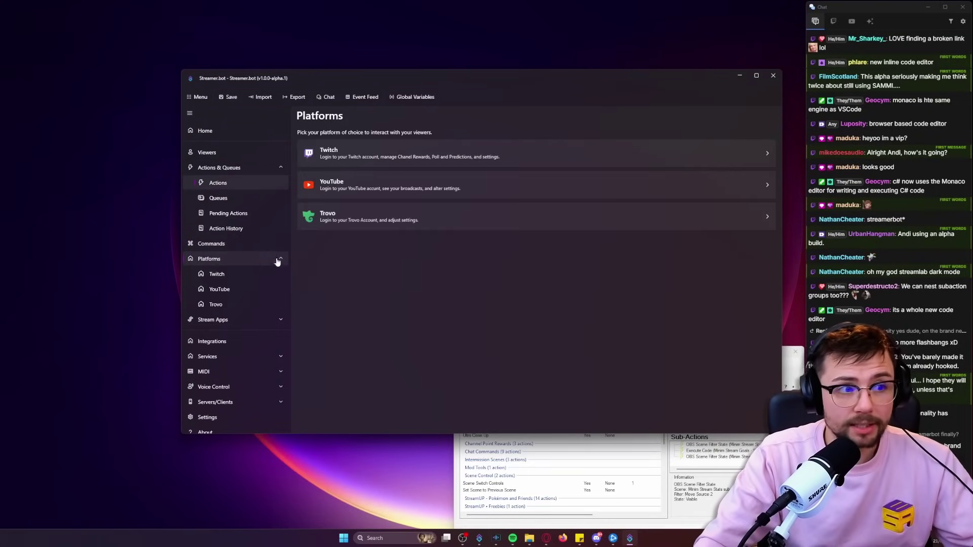
pyautogui.click(355, 157)
pyautogui.click(352, 145)
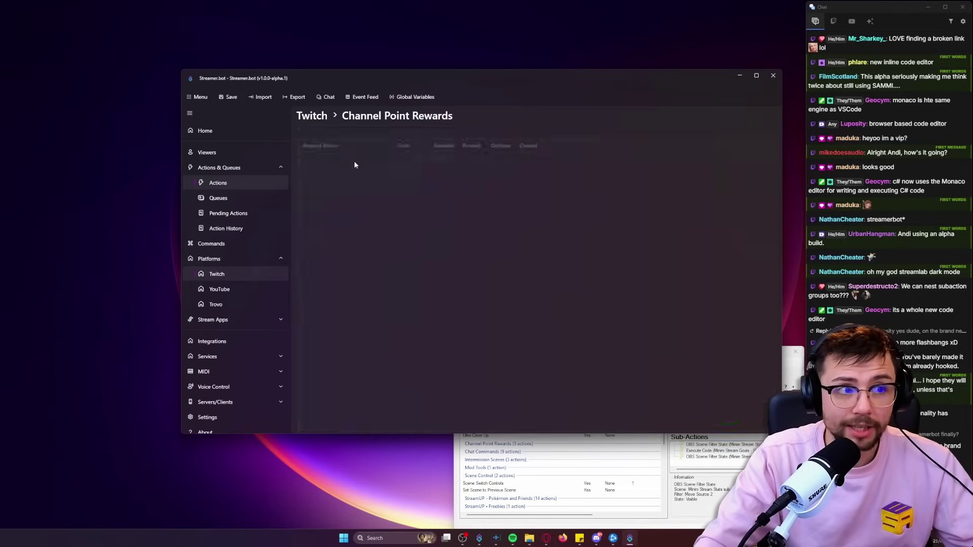
pyautogui.click(310, 117)
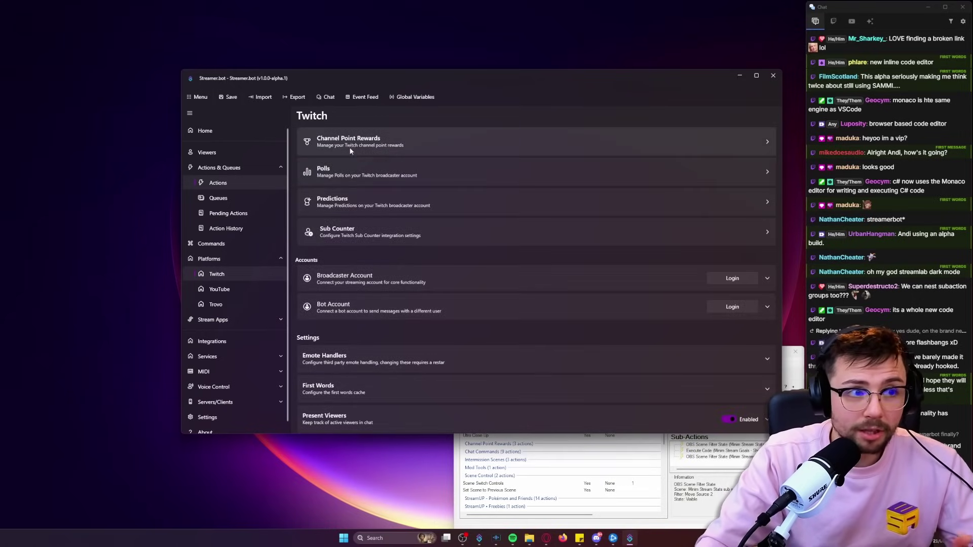
pyautogui.click(363, 173)
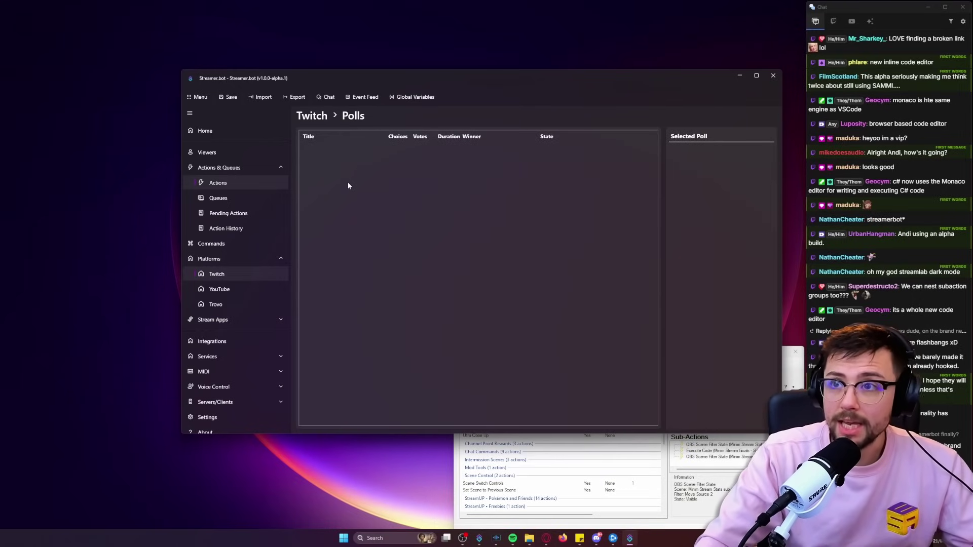
pyautogui.click(246, 320)
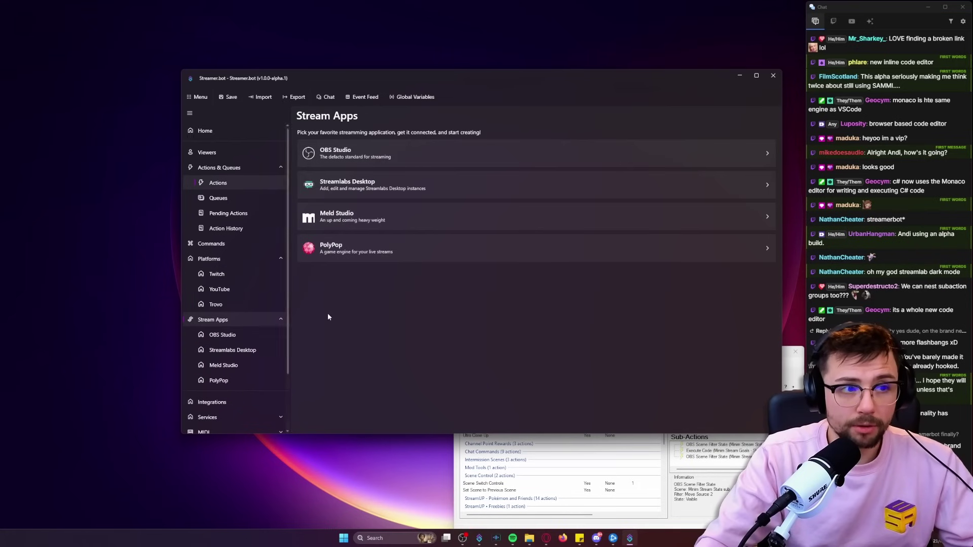
pyautogui.click(738, 75)
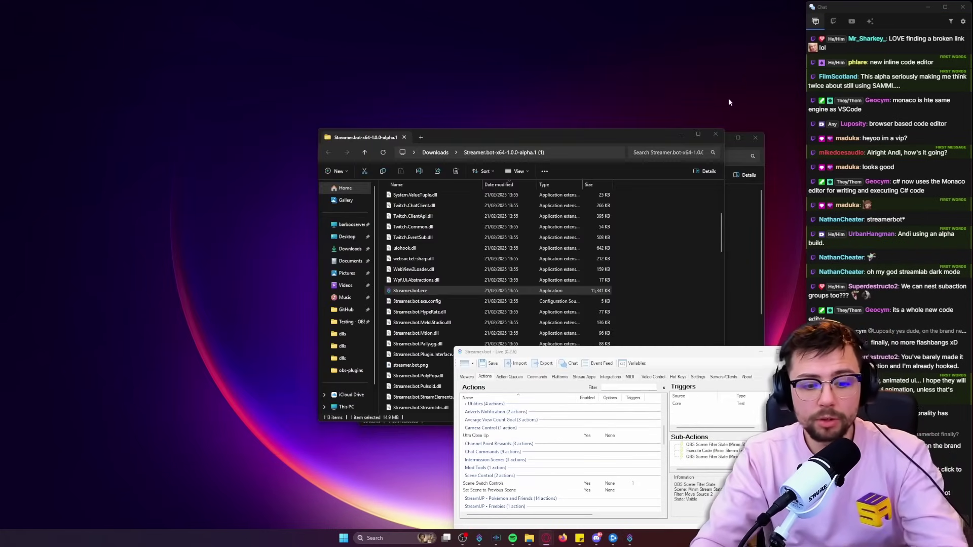